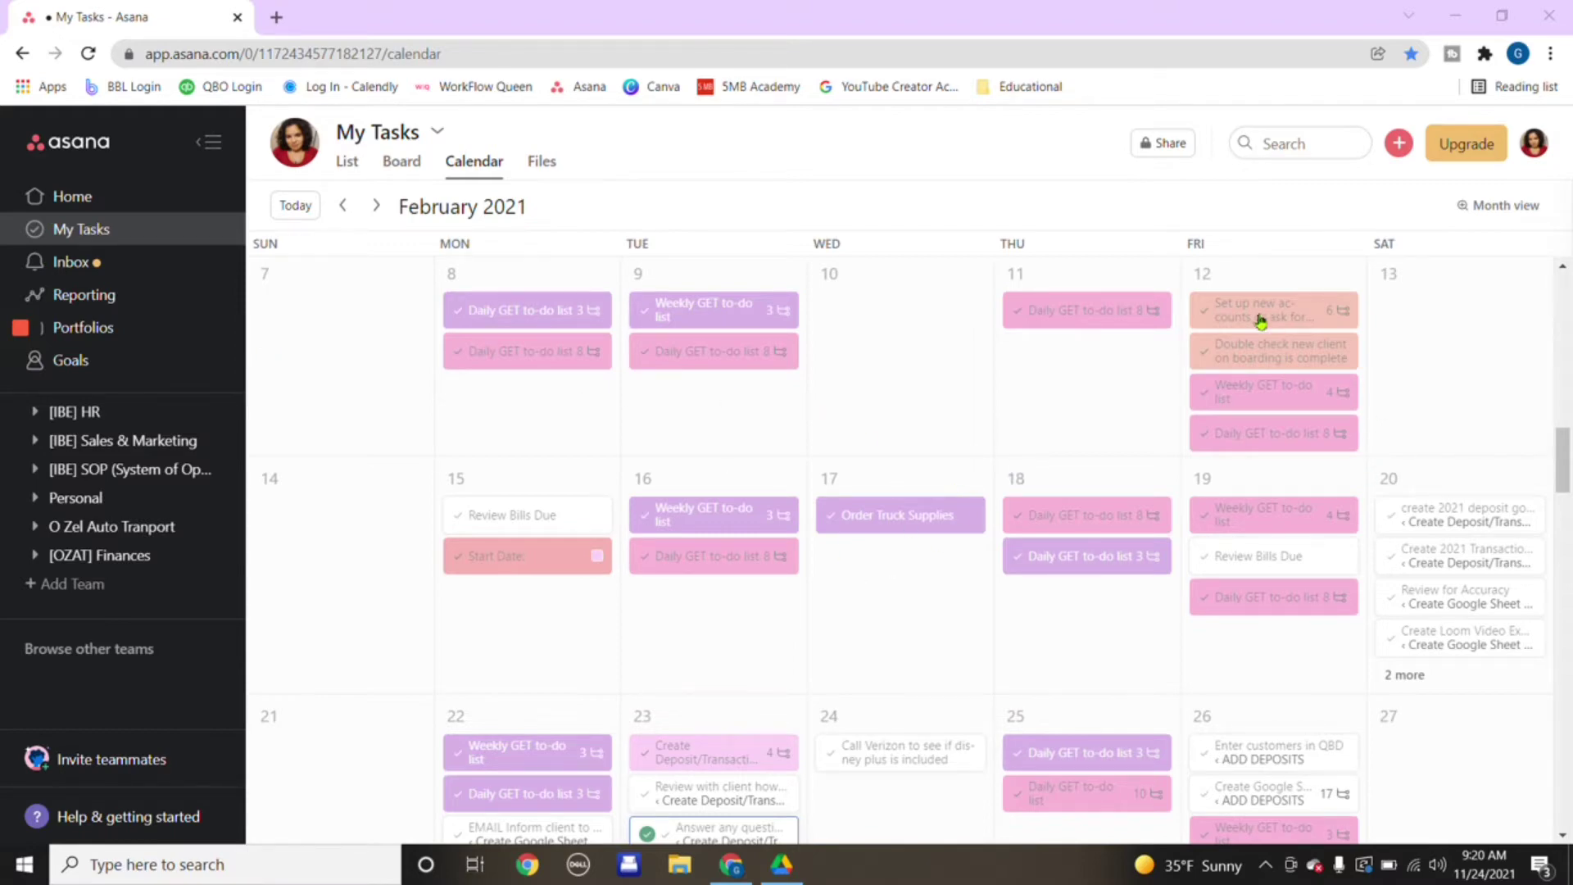
# - Review the Feb 8 Daily GET to-do list subtasks, then close the task details
pyautogui.click(528, 323)
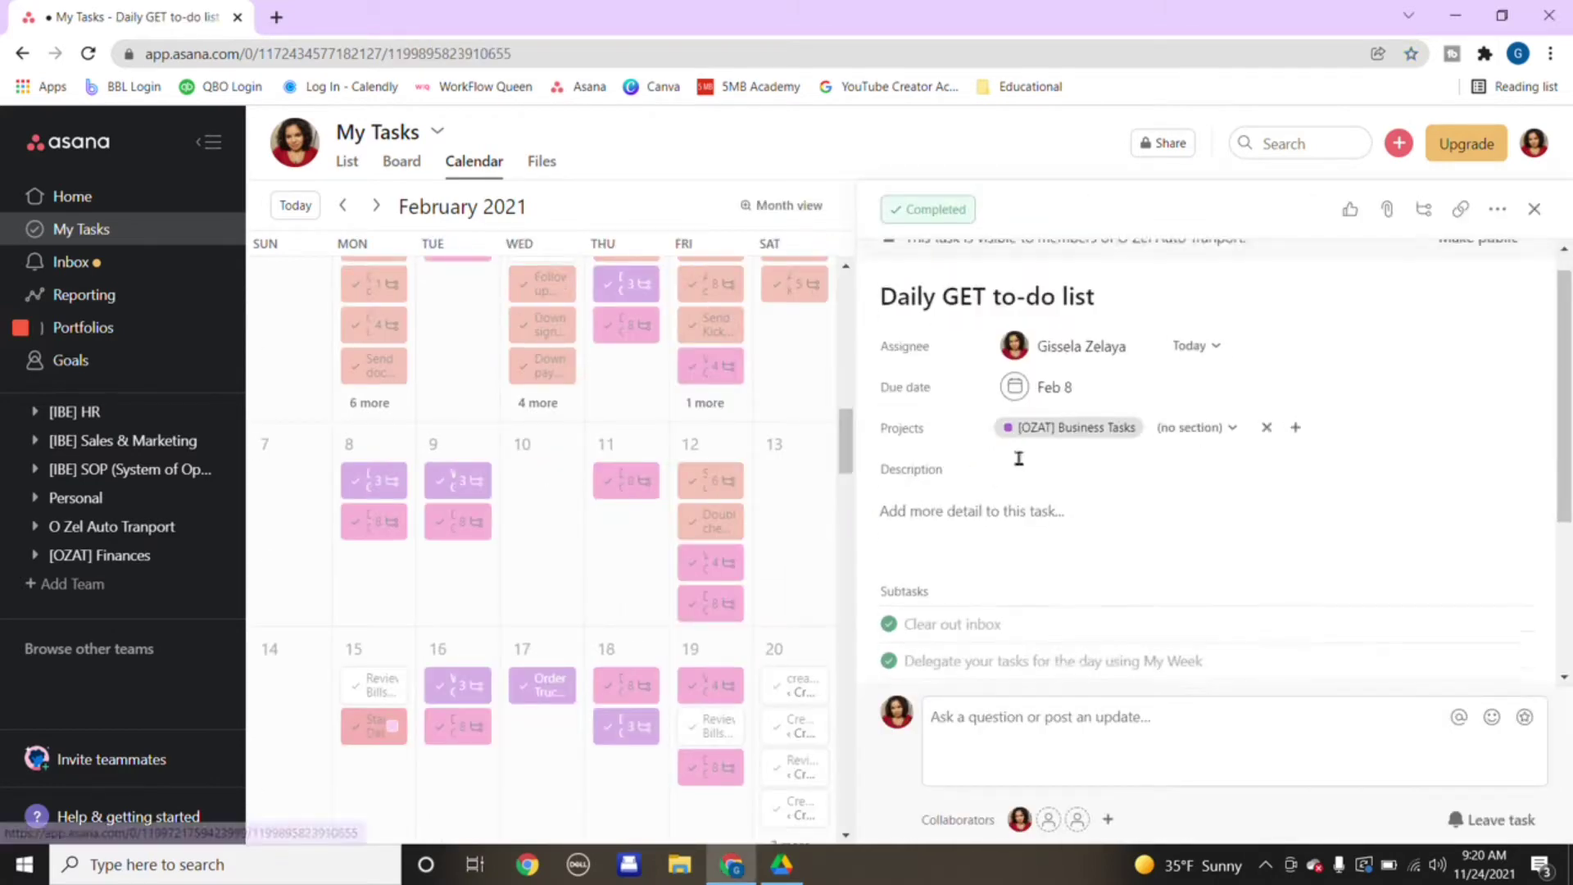
pyautogui.scroll(-3, 1018, 458)
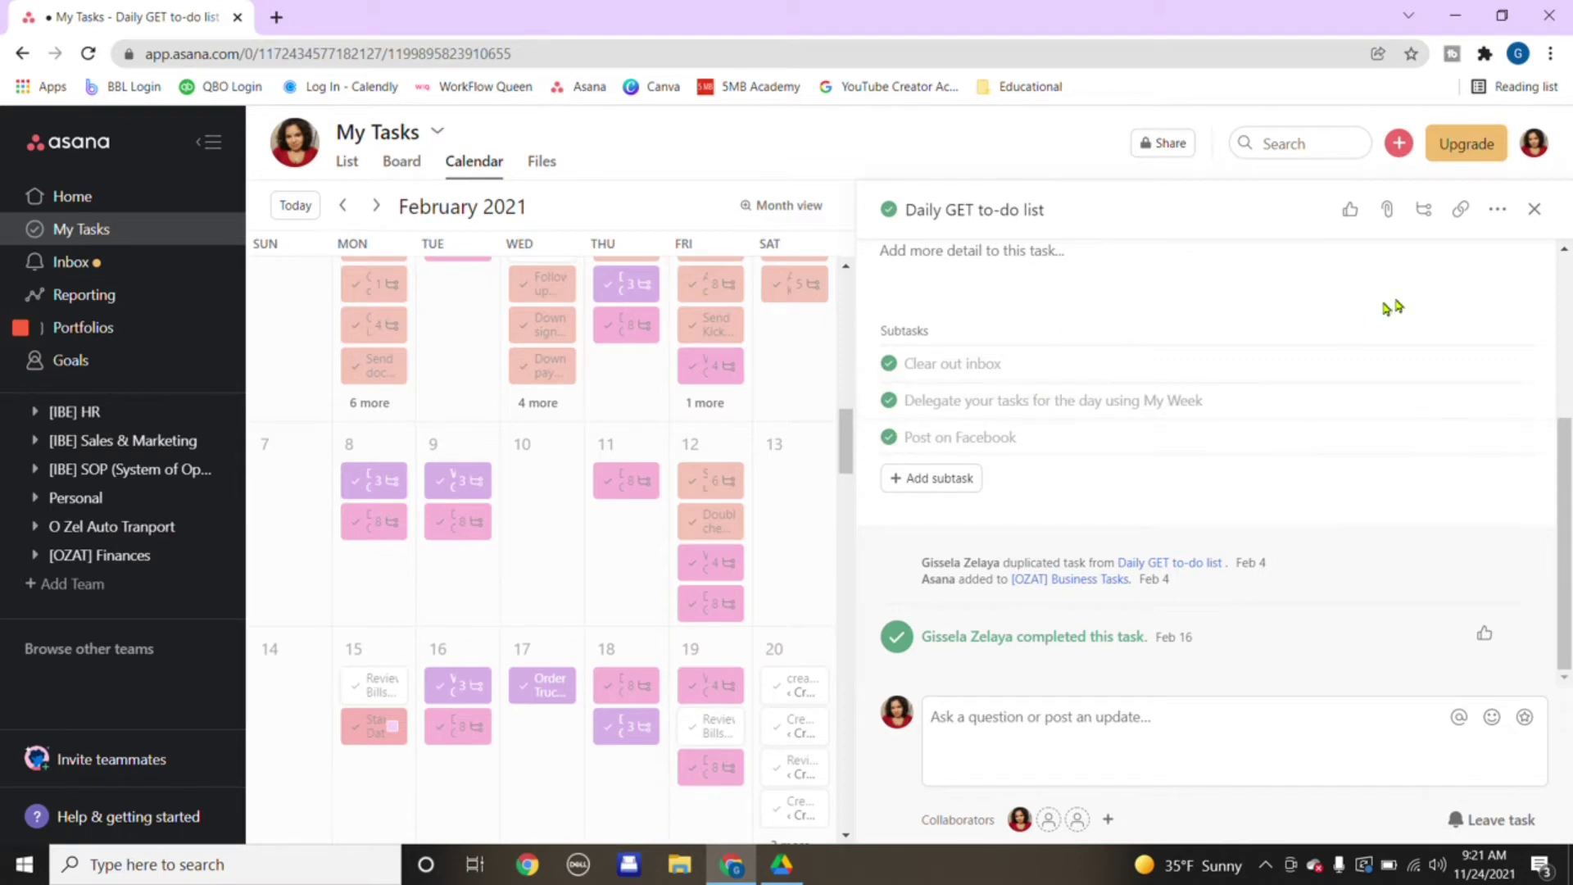
pyautogui.click(1533, 211)
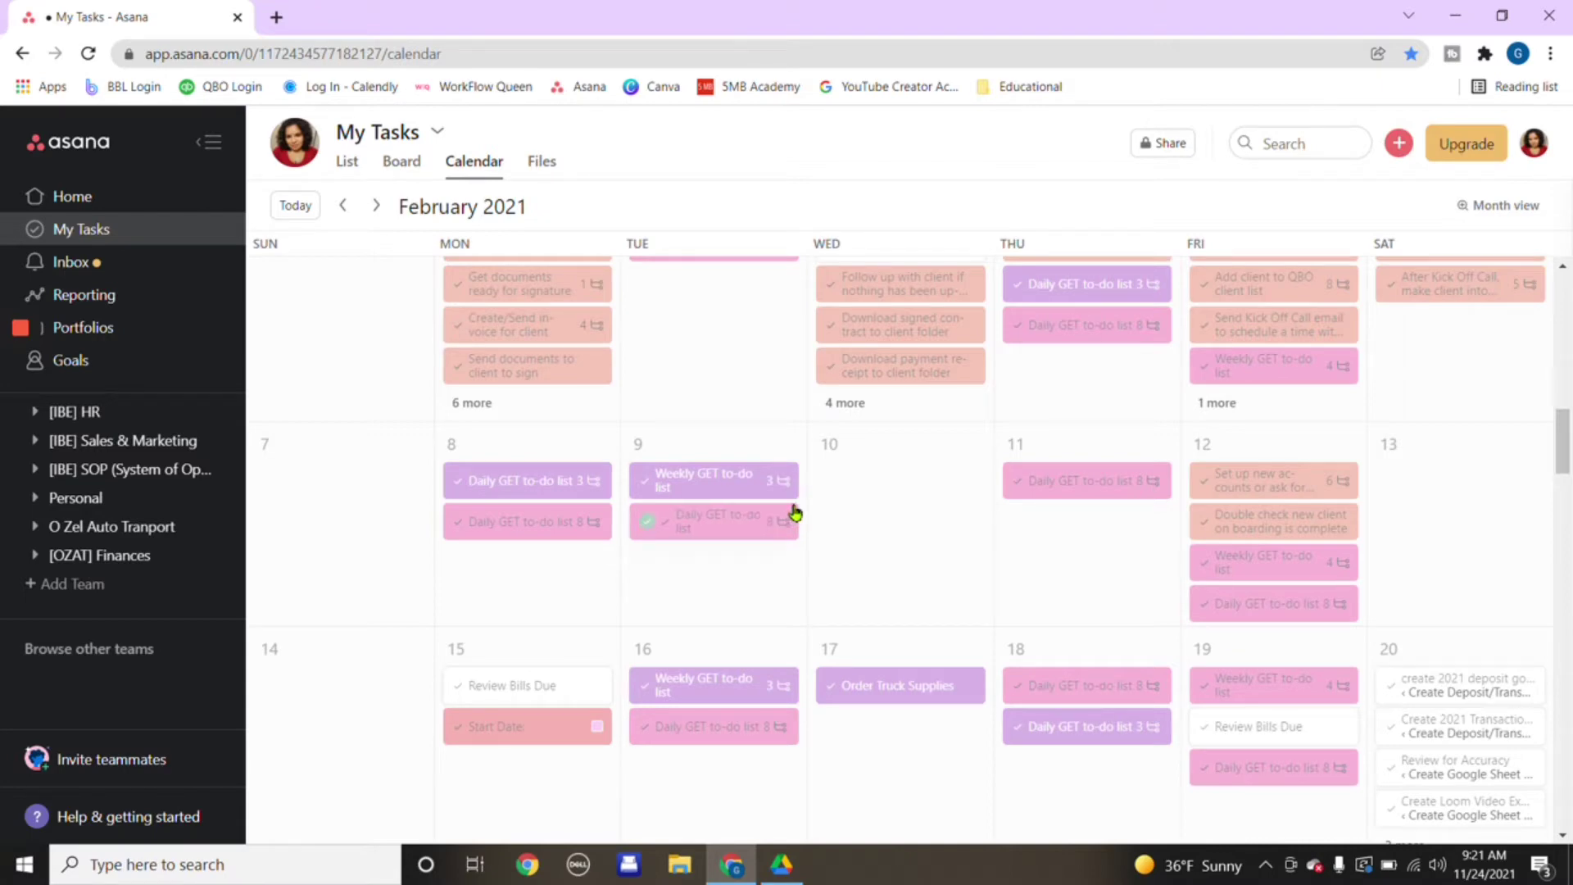
pyautogui.scroll(2, 109, 506)
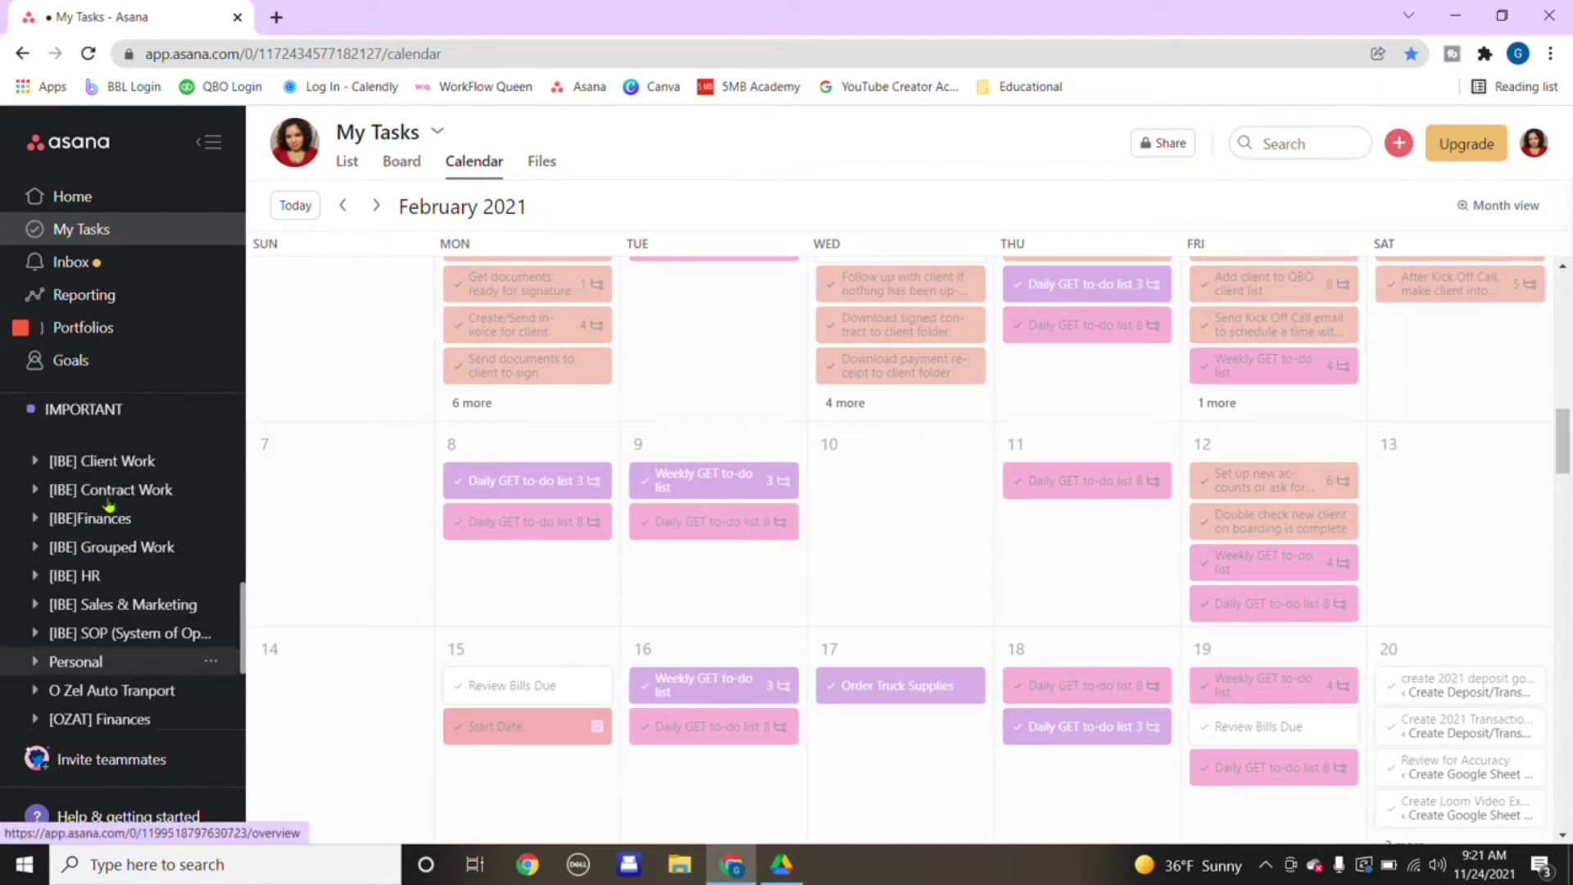
pyautogui.scroll(2, 140, 495)
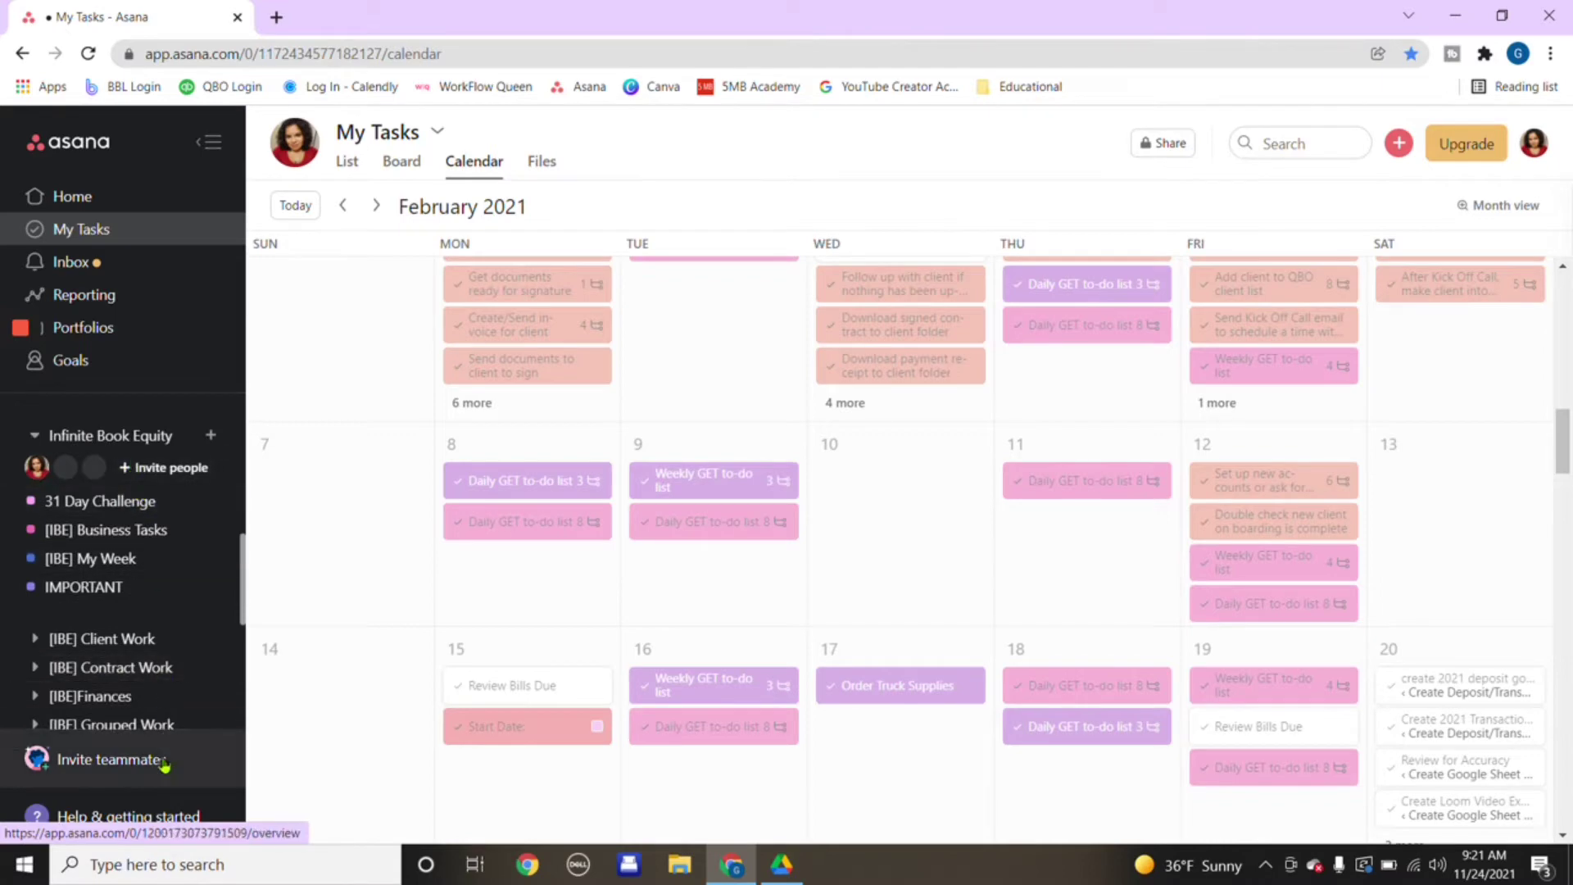
# - In [IBE] Business Tasks, assign Work on IFTA course to yourself and add it to [IBE] My Week
pyautogui.click(123, 542)
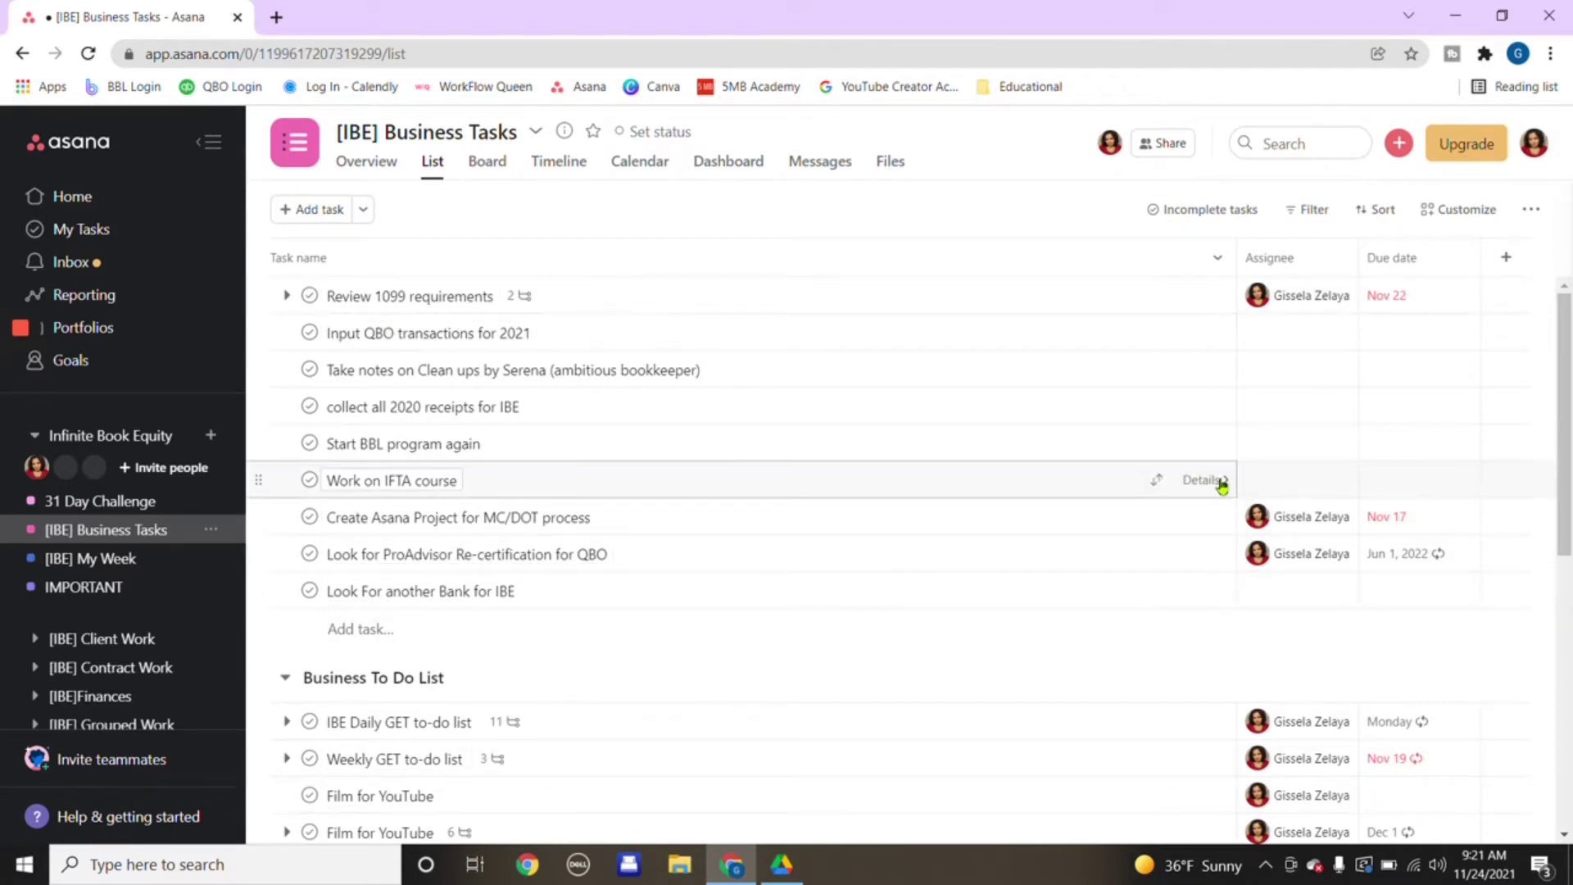
pyautogui.click(1220, 482)
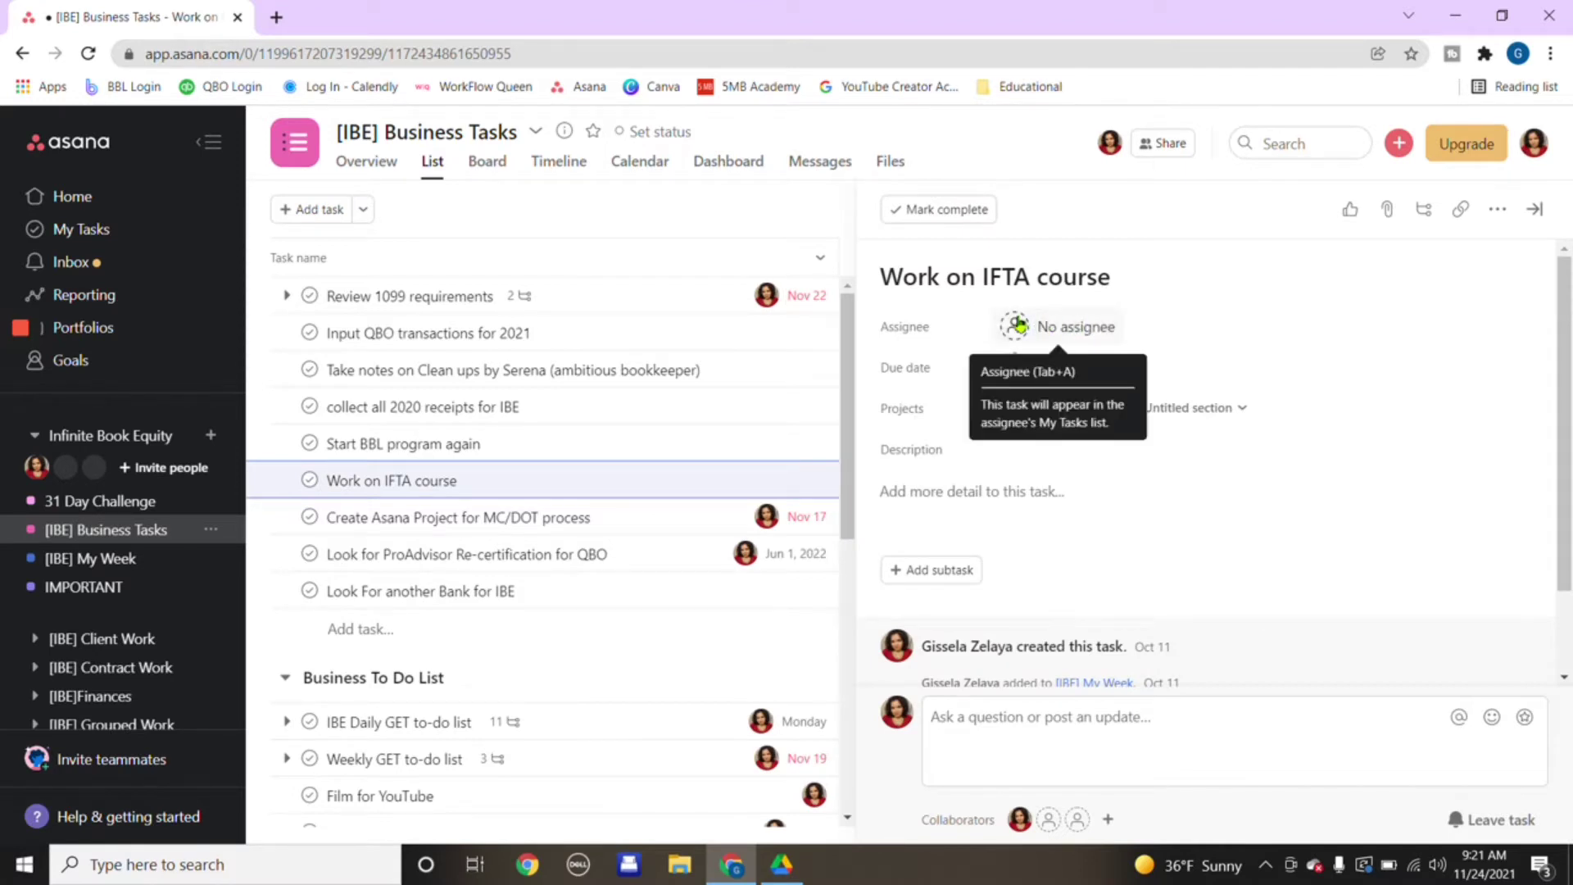
pyautogui.click(1017, 326)
pyautogui.click(1049, 375)
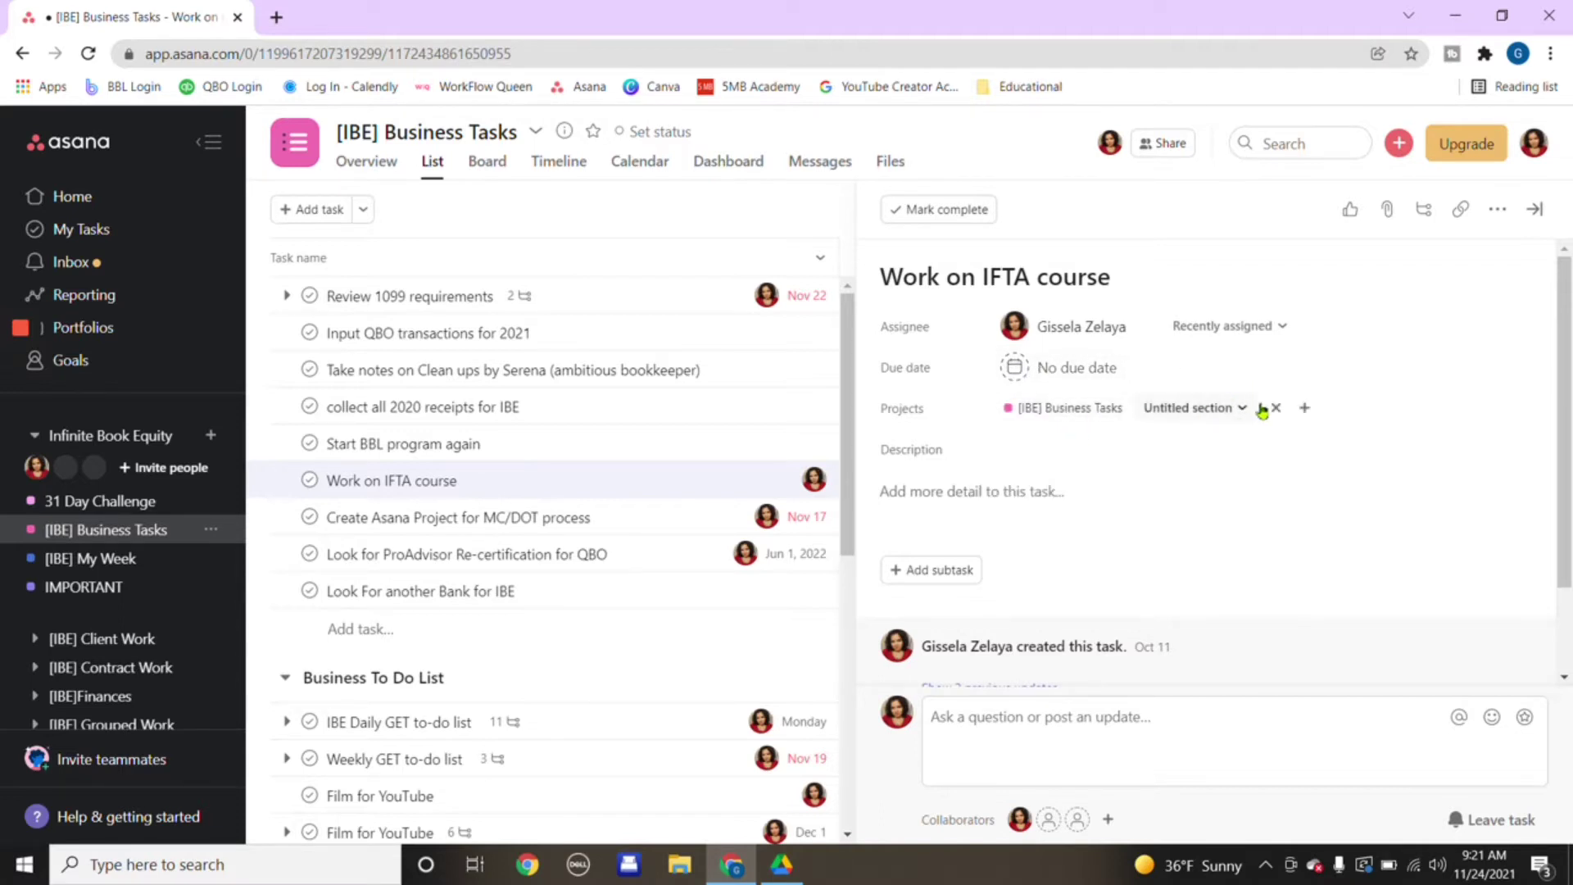
pyautogui.click(1300, 408)
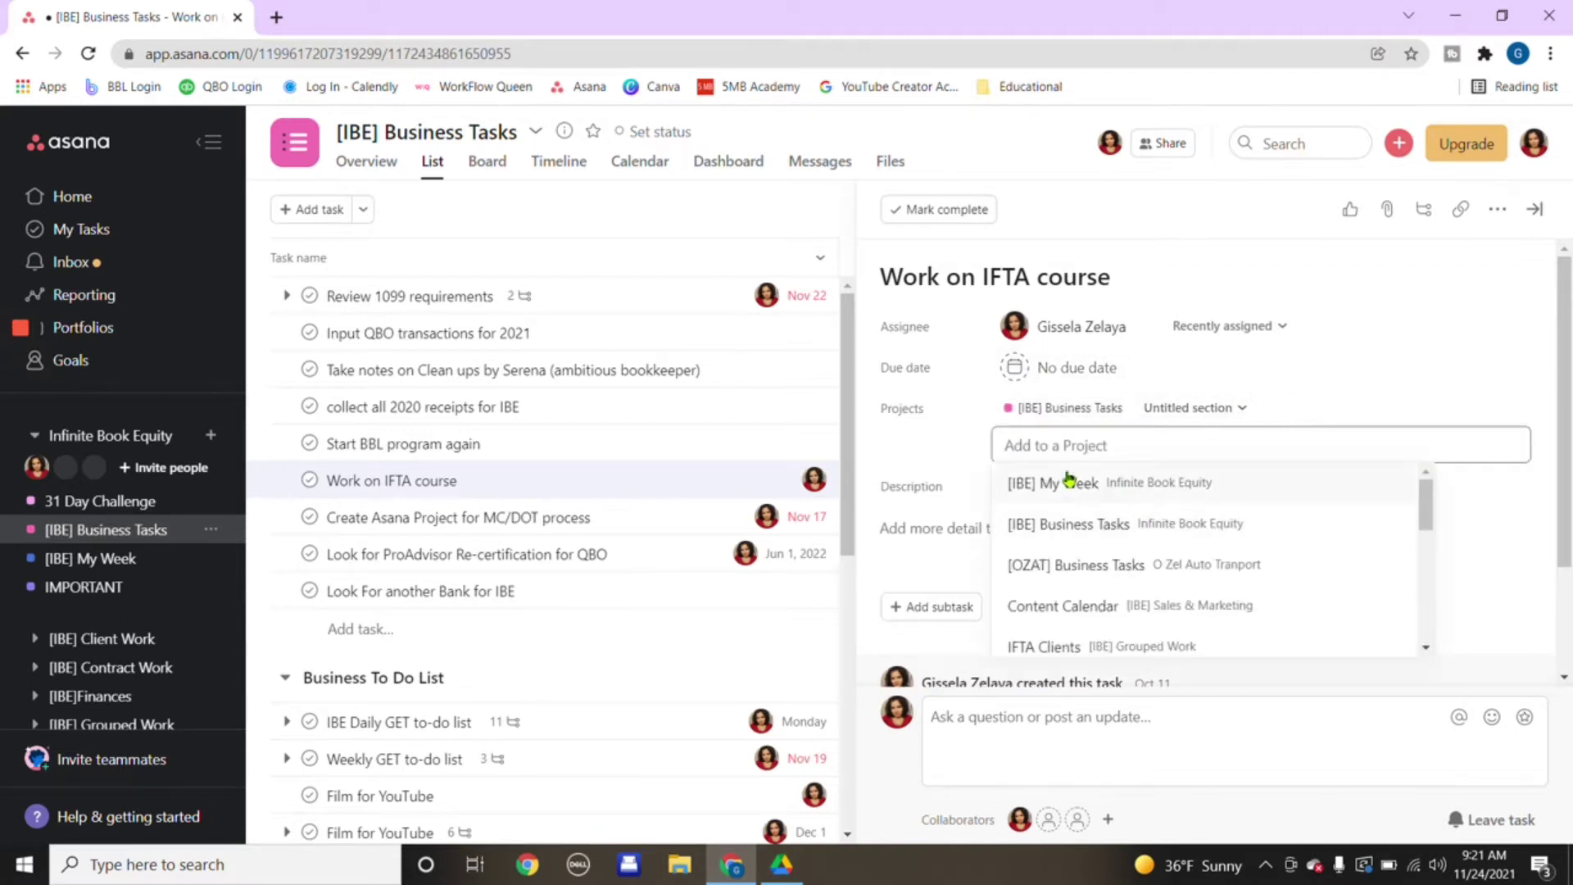
pyautogui.click(1067, 485)
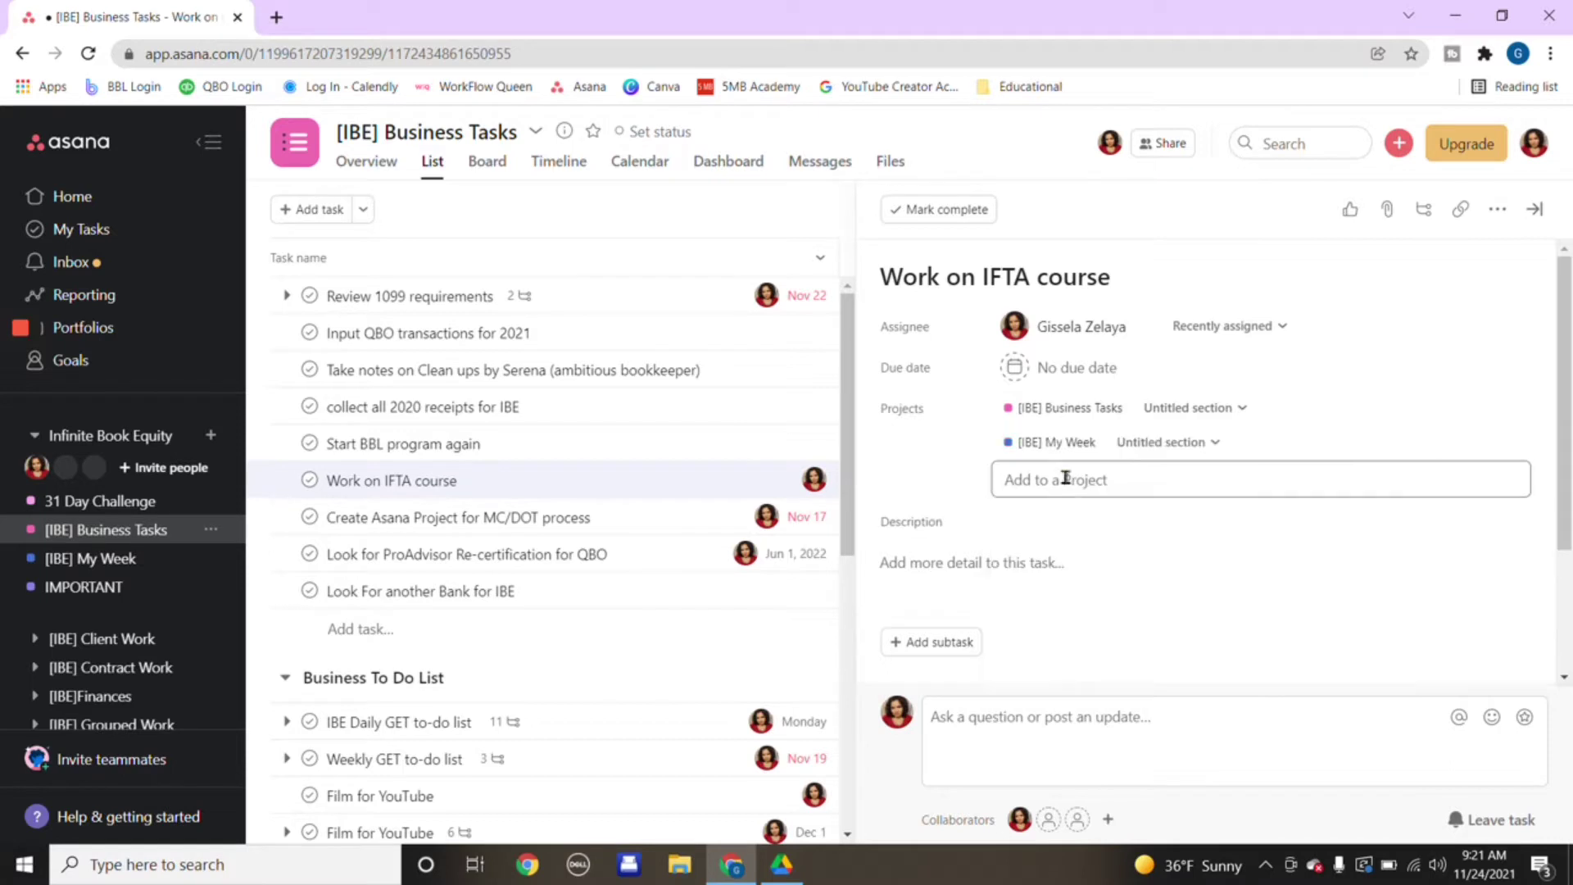
# - Drag the Work on IFTA course card into Tuesday on [IBE] My Week, then return to My Tasks
pyautogui.click(122, 557)
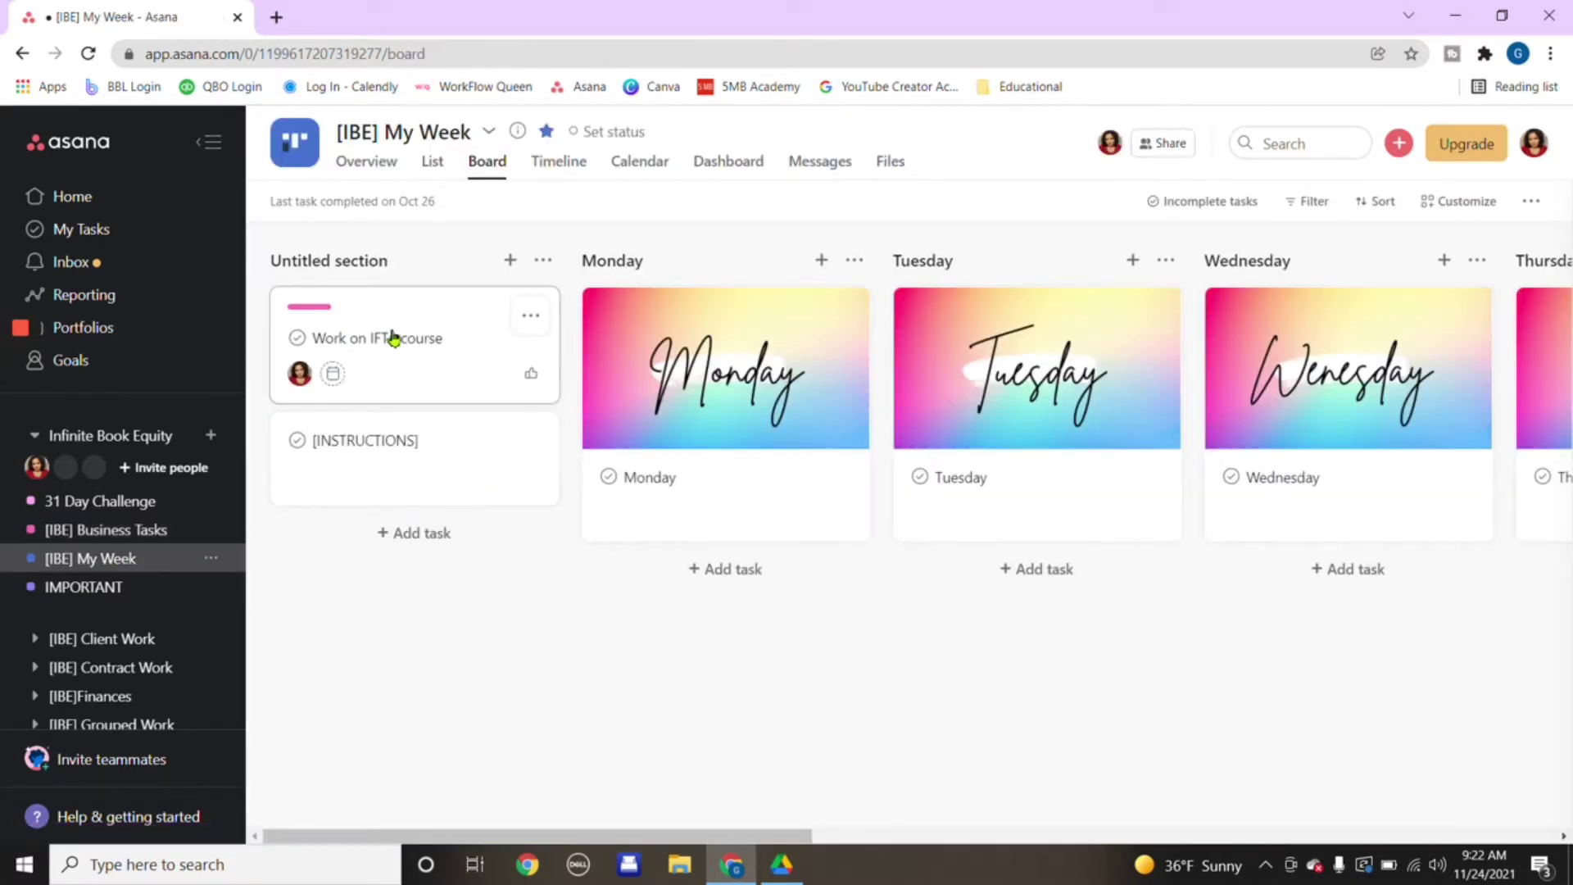
pyautogui.moveTo(393, 337); pyautogui.dragTo(944, 647)
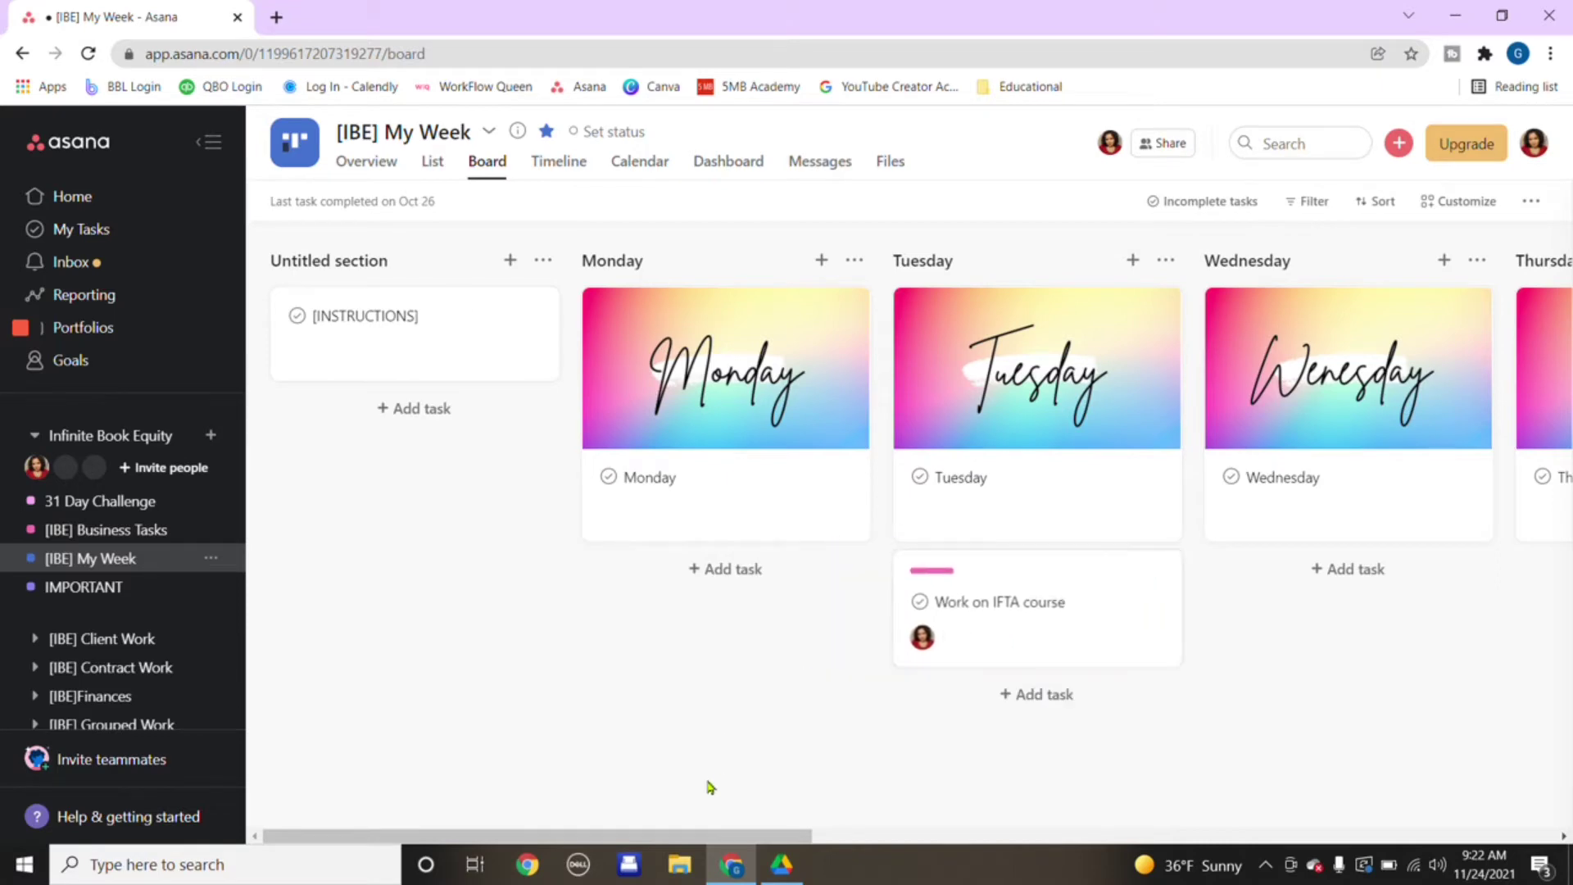
pyautogui.moveTo(637, 835); pyautogui.dragTo(779, 836)
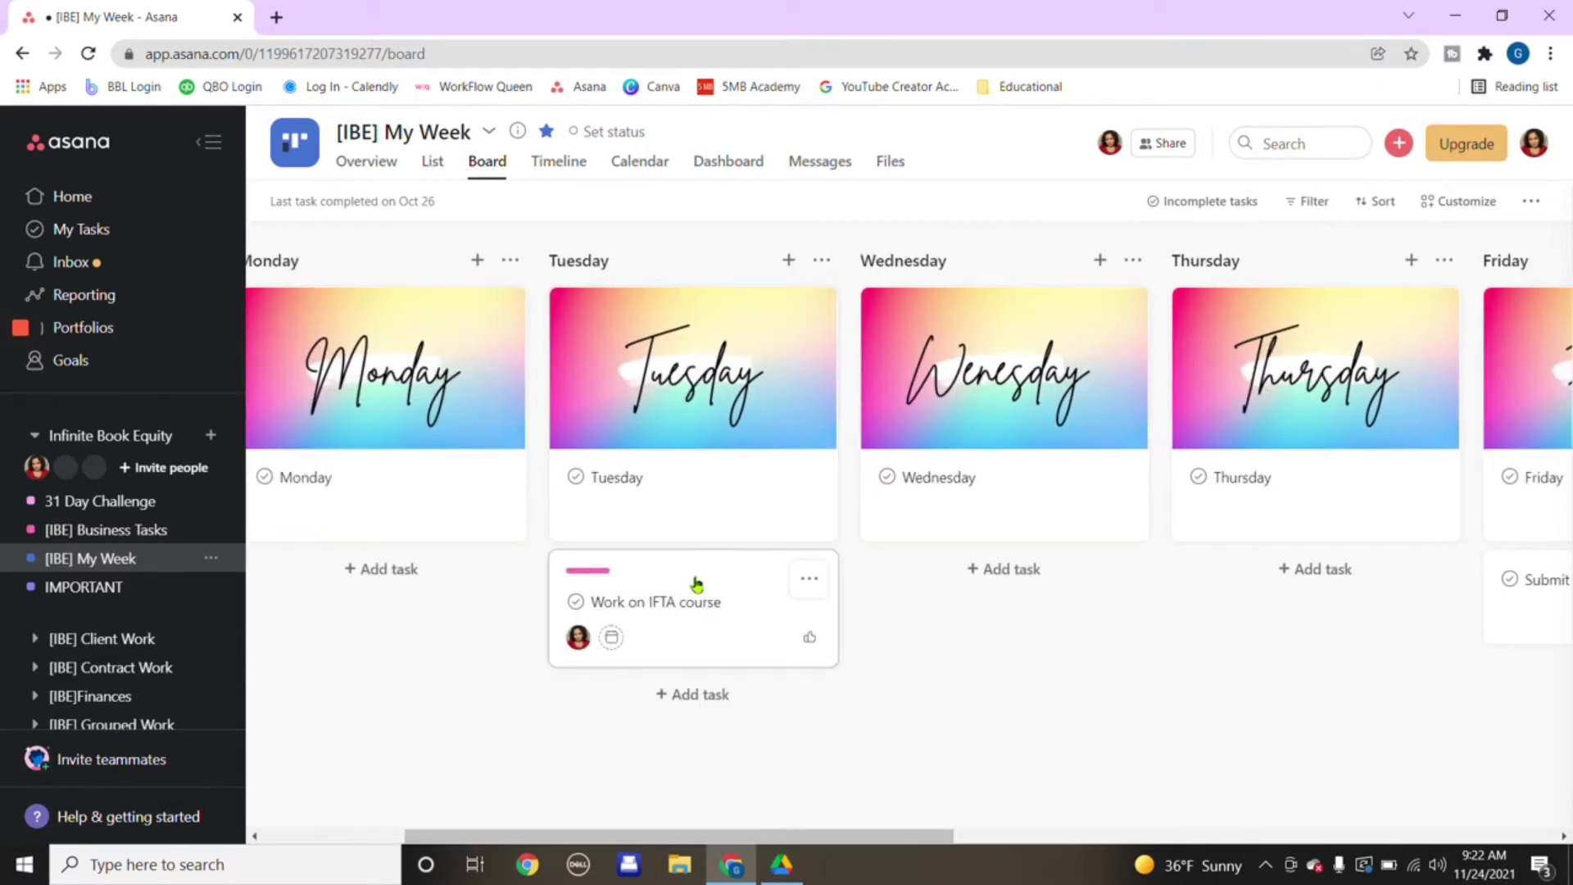
pyautogui.moveTo(696, 584); pyautogui.dragTo(987, 595)
pyautogui.moveTo(815, 836); pyautogui.dragTo(888, 823)
pyautogui.moveTo(819, 582); pyautogui.dragTo(630, 595)
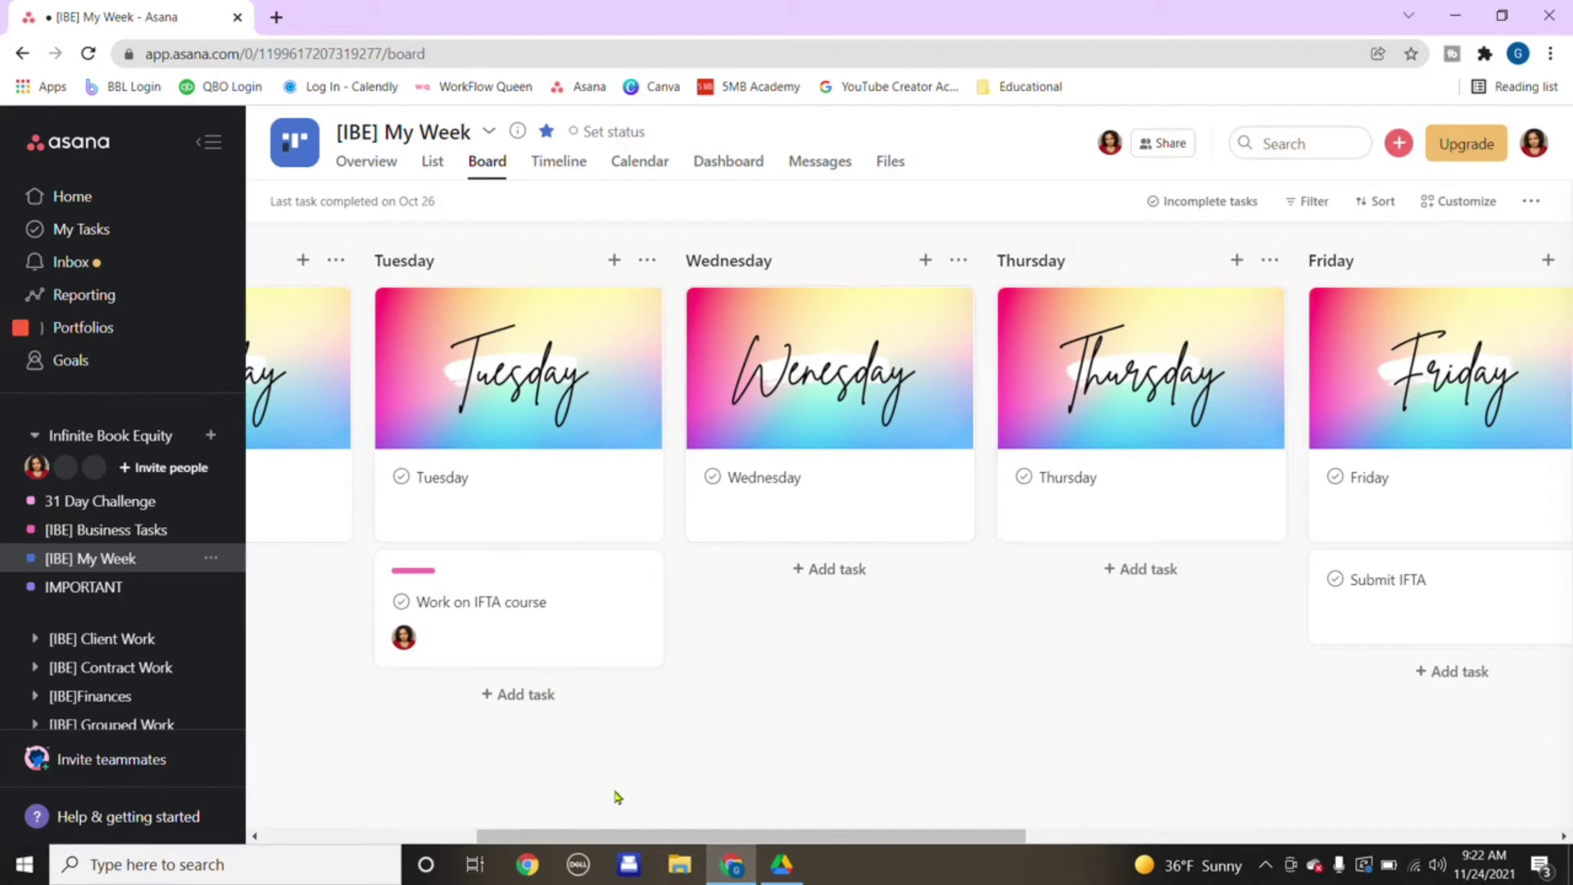
pyautogui.hscroll(-4, 524, 737)
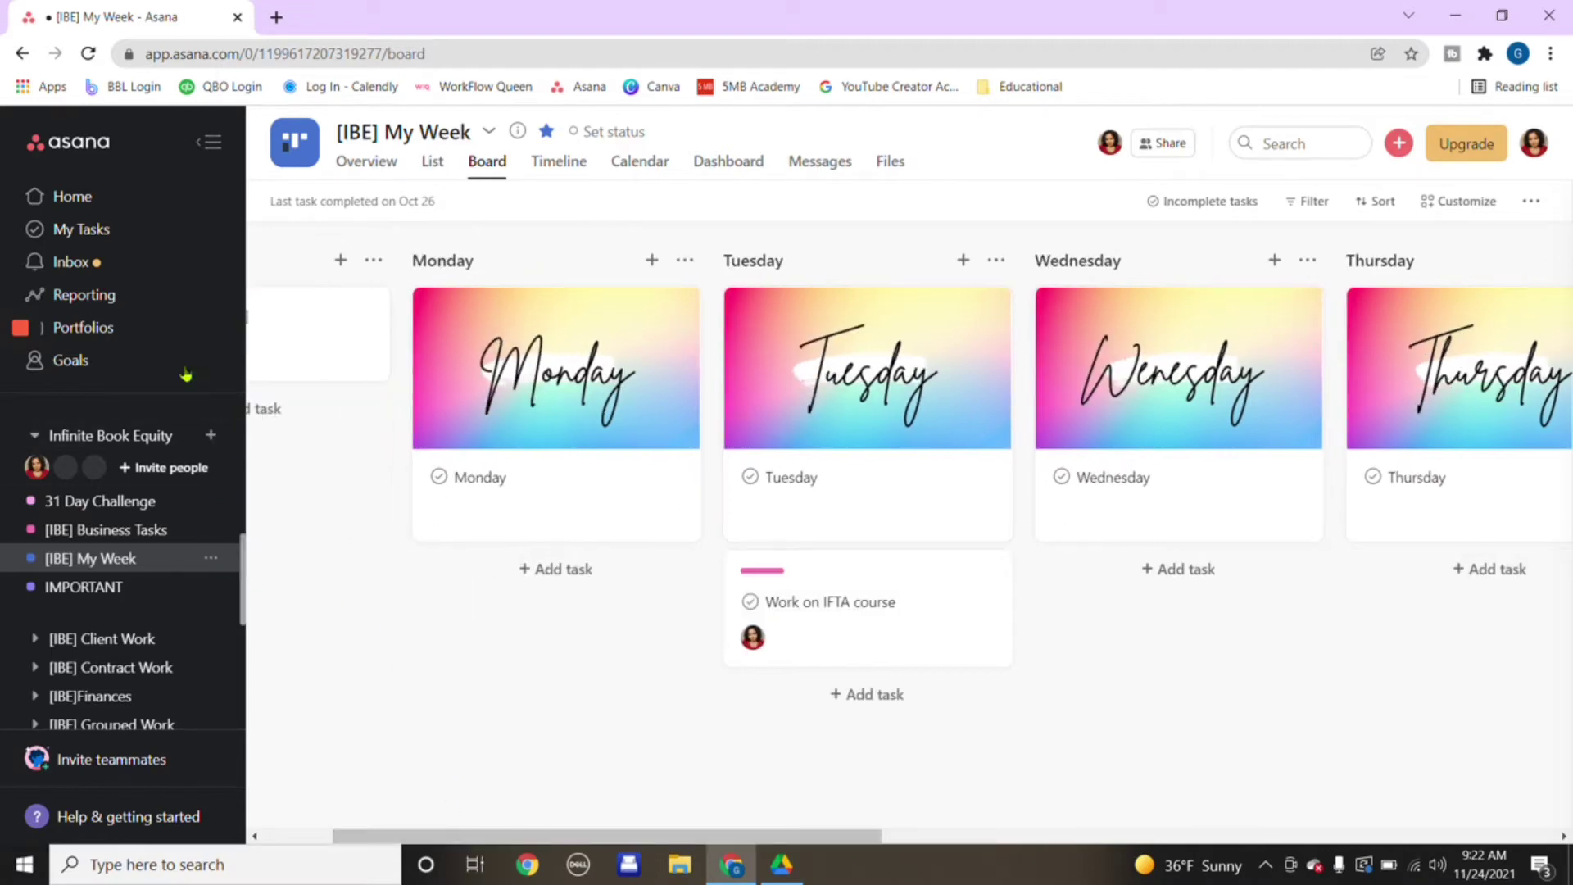
pyautogui.click(80, 229)
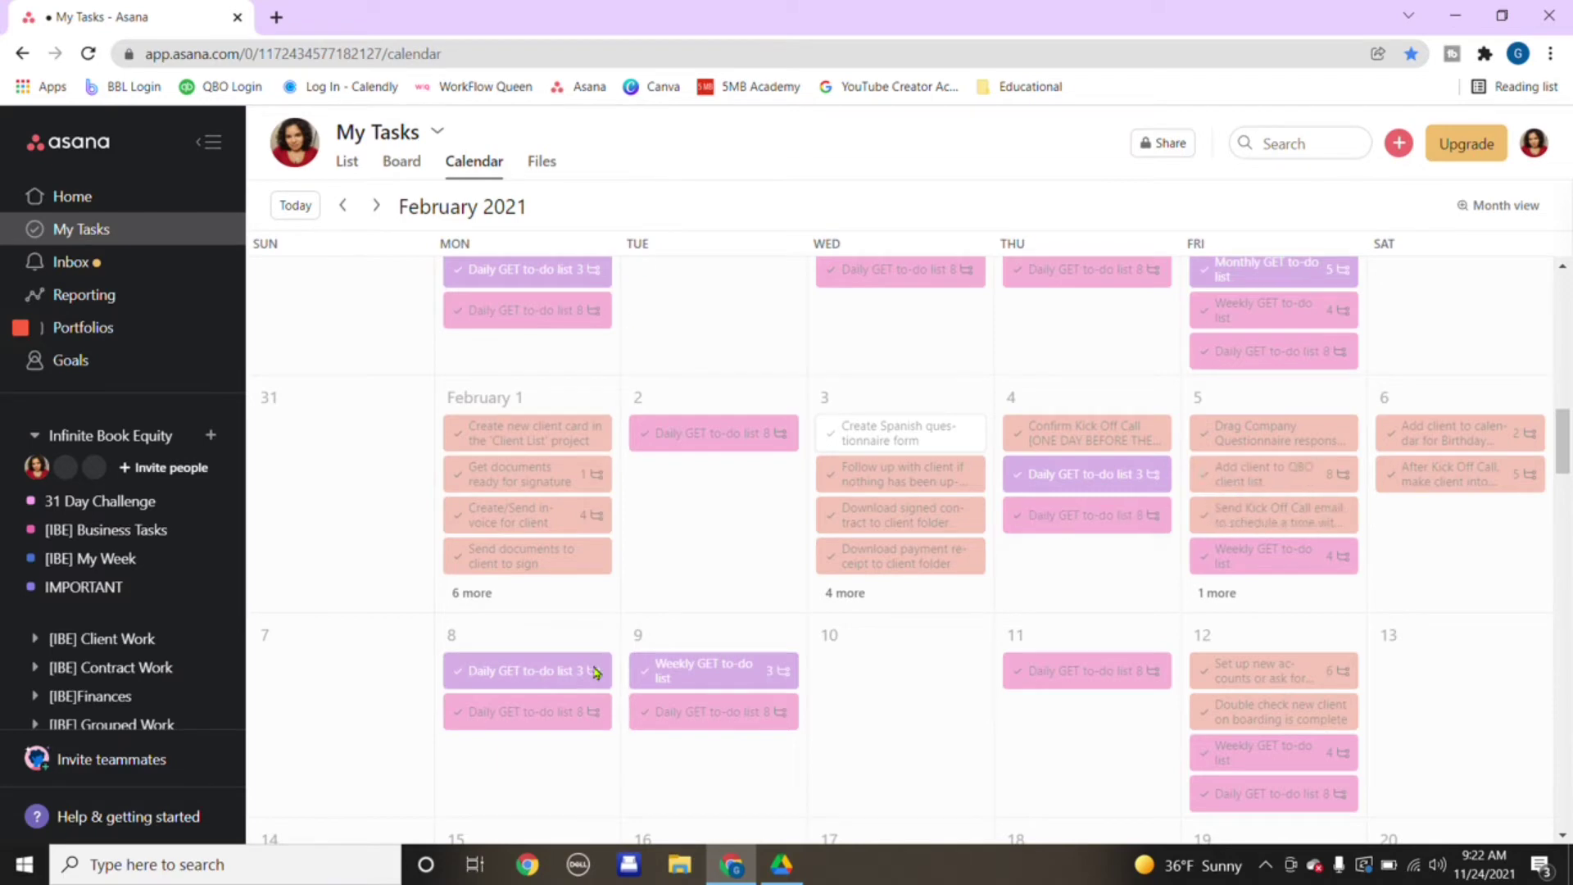
# - Expand the '6 more' tasks on February 1, then collapse the list again
pyautogui.click(483, 608)
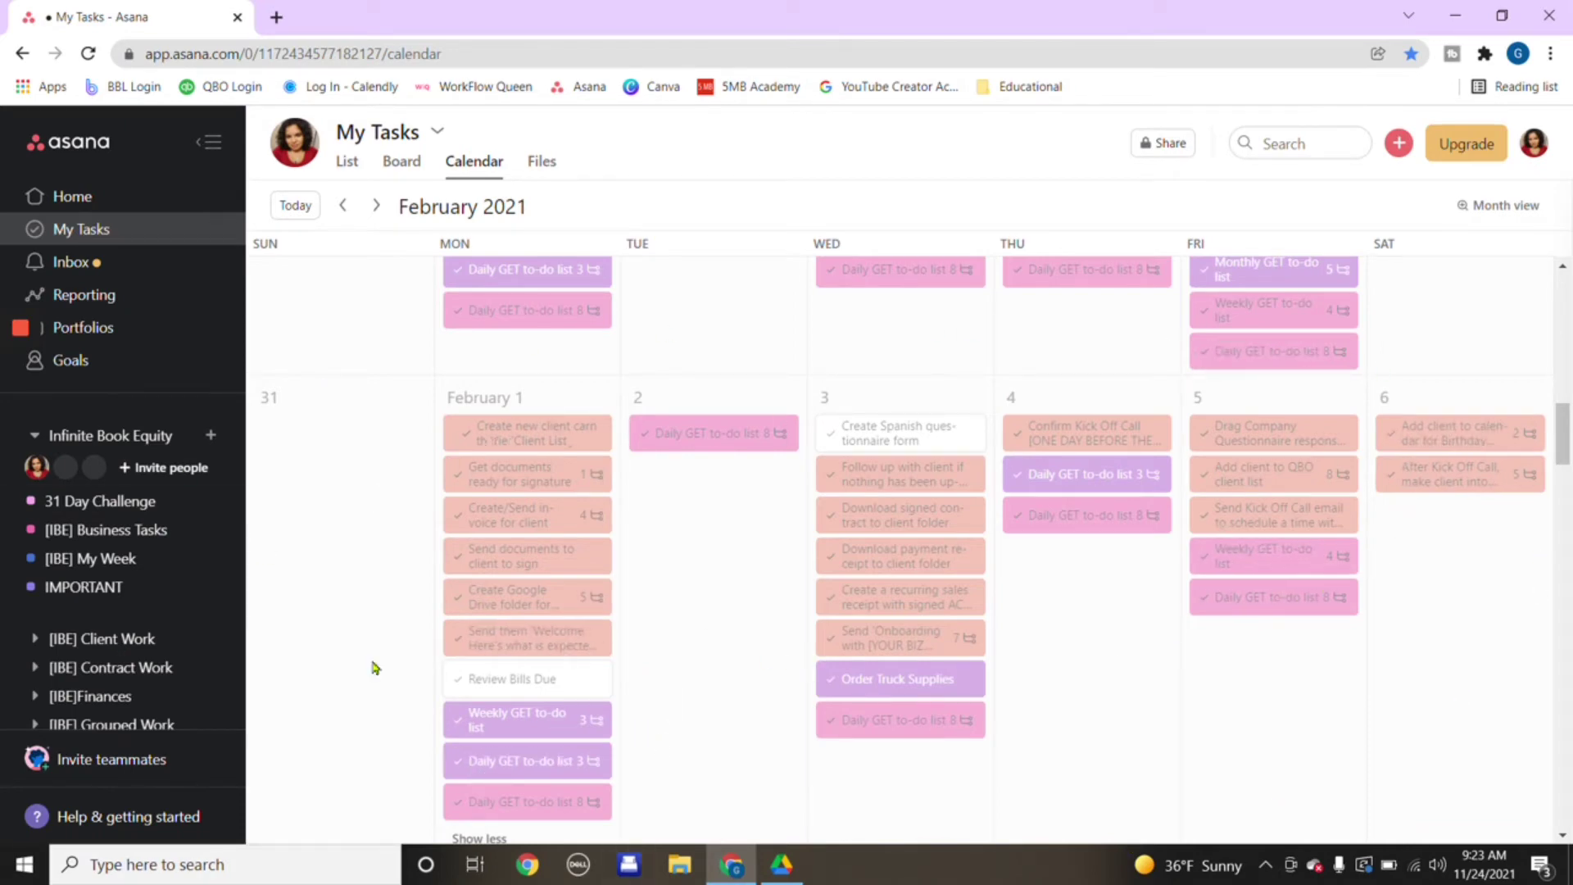
pyautogui.scroll(-2, 487, 645)
pyautogui.click(487, 670)
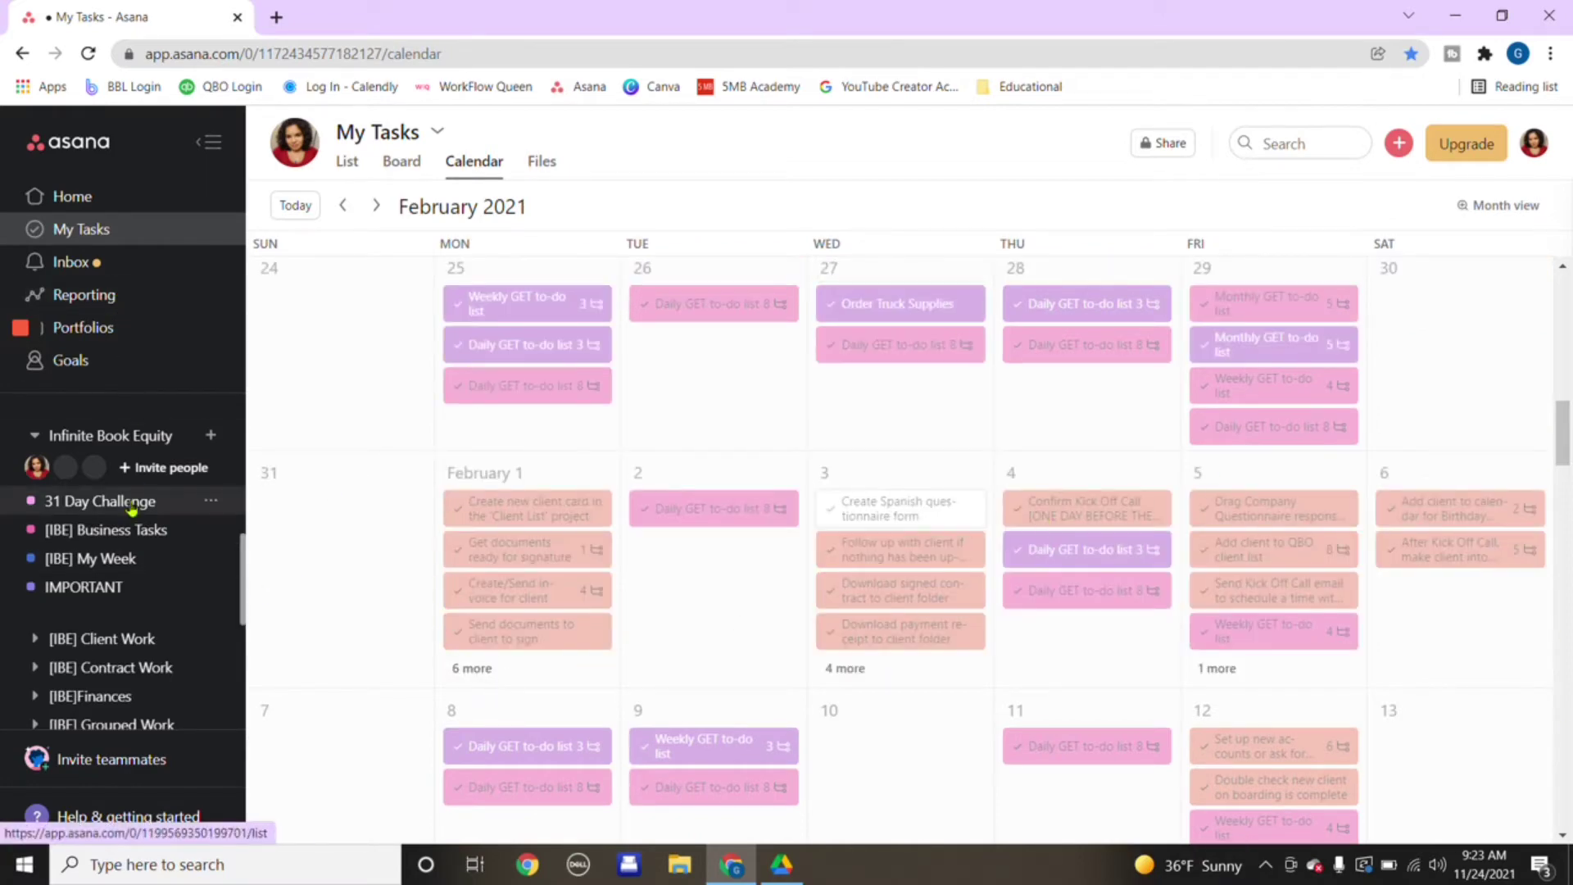
# - Move the Work on IFTA course card to Wednesday and expand the [IBE] Sales & Marketing projects
pyautogui.click(113, 564)
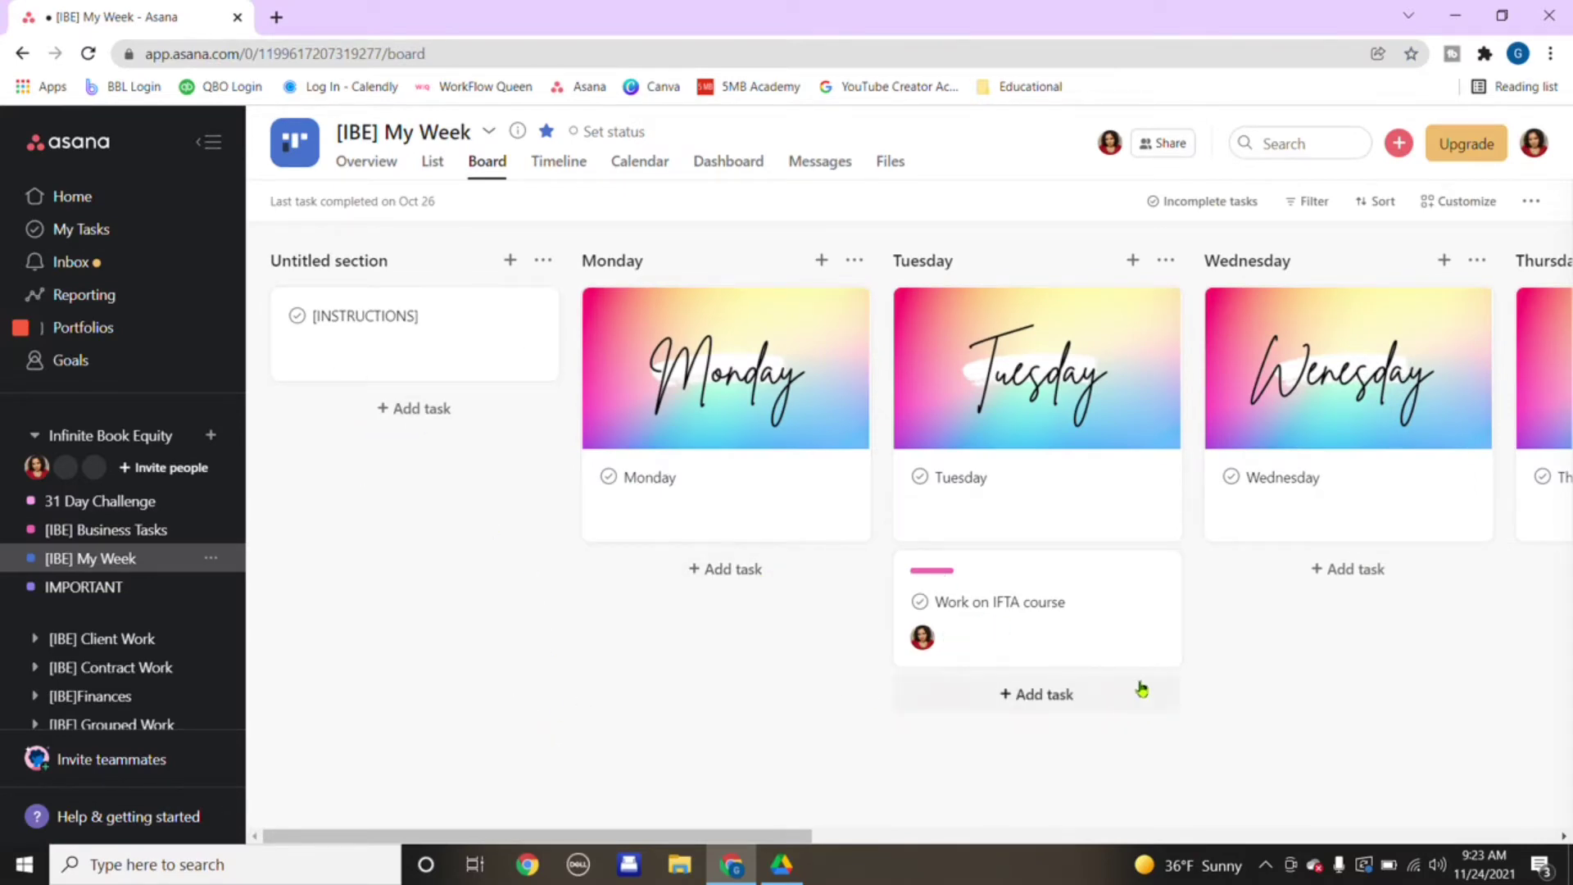
pyautogui.moveTo(1139, 651); pyautogui.dragTo(1090, 615)
pyautogui.hscroll(4, 730, 671)
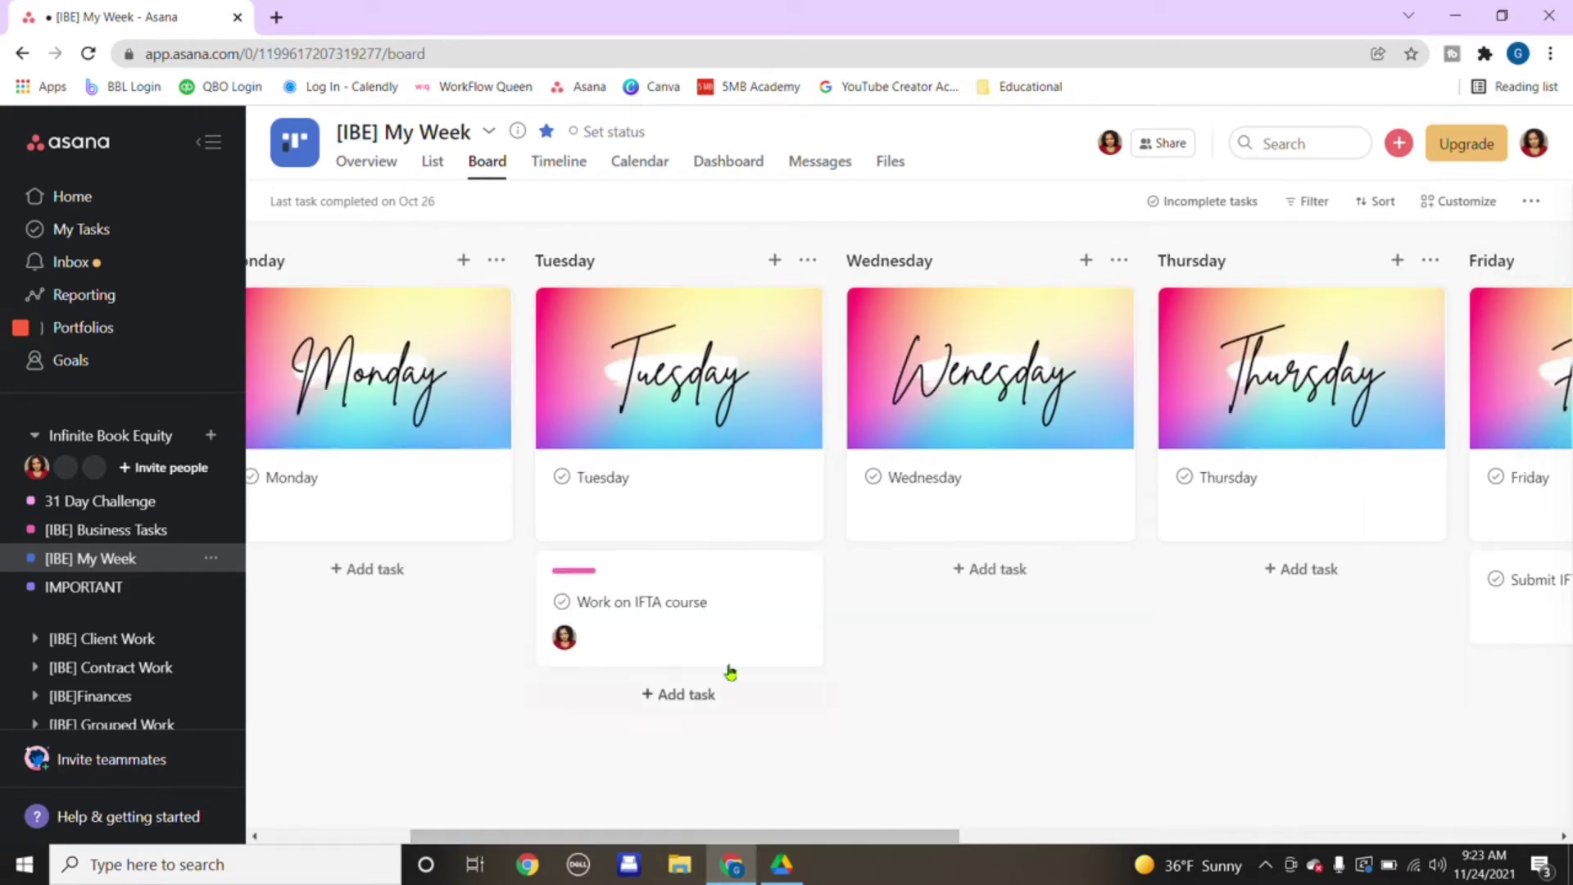
pyautogui.moveTo(731, 665); pyautogui.dragTo(921, 622)
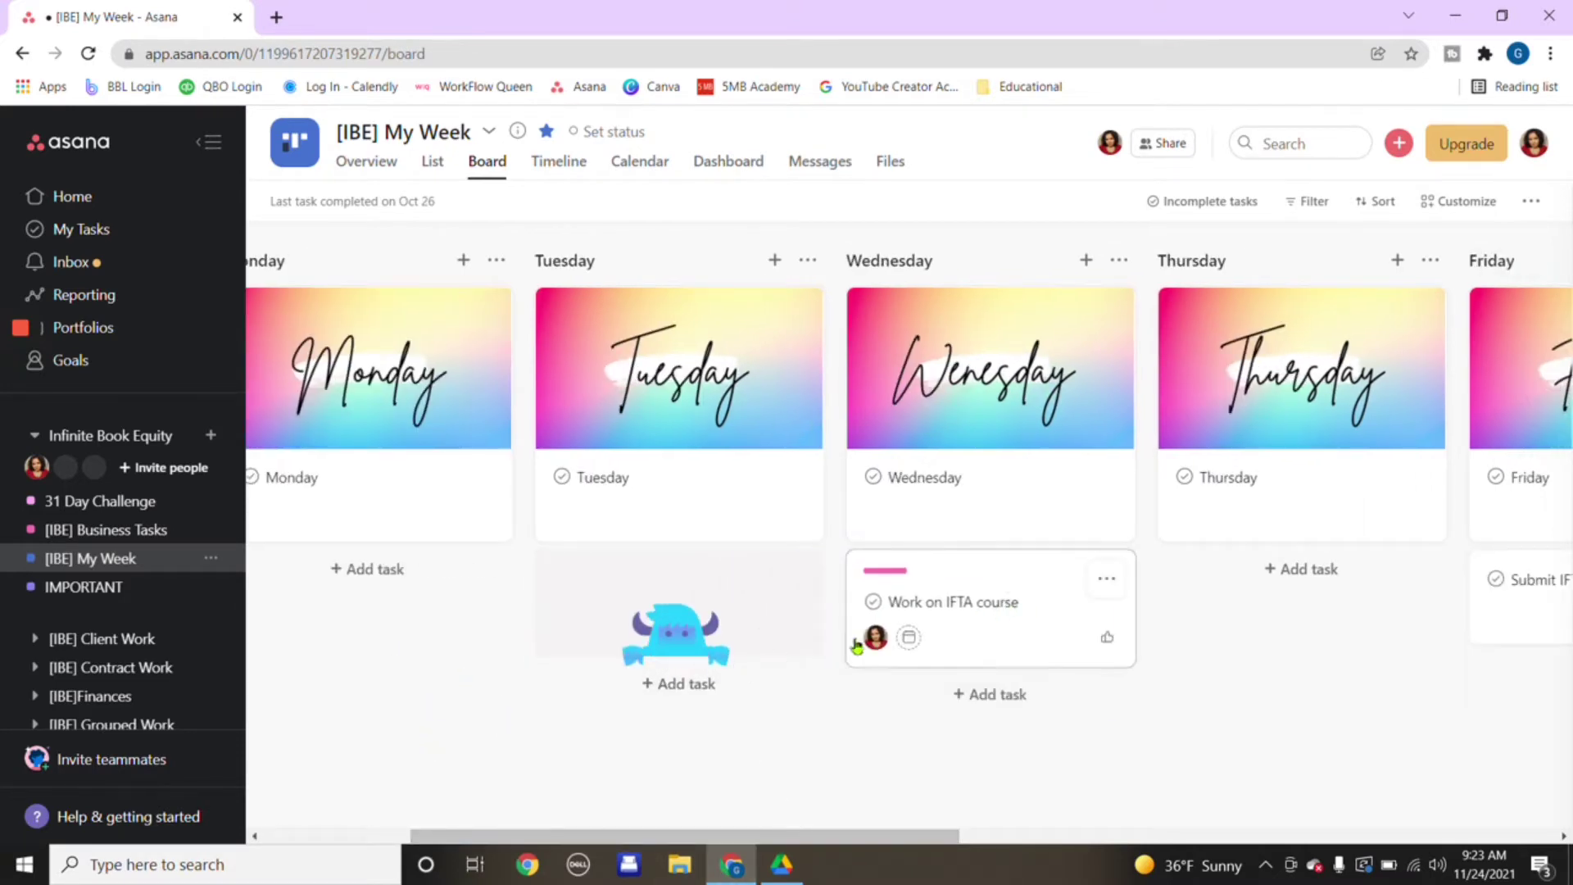
pyautogui.scroll(-2, 135, 590)
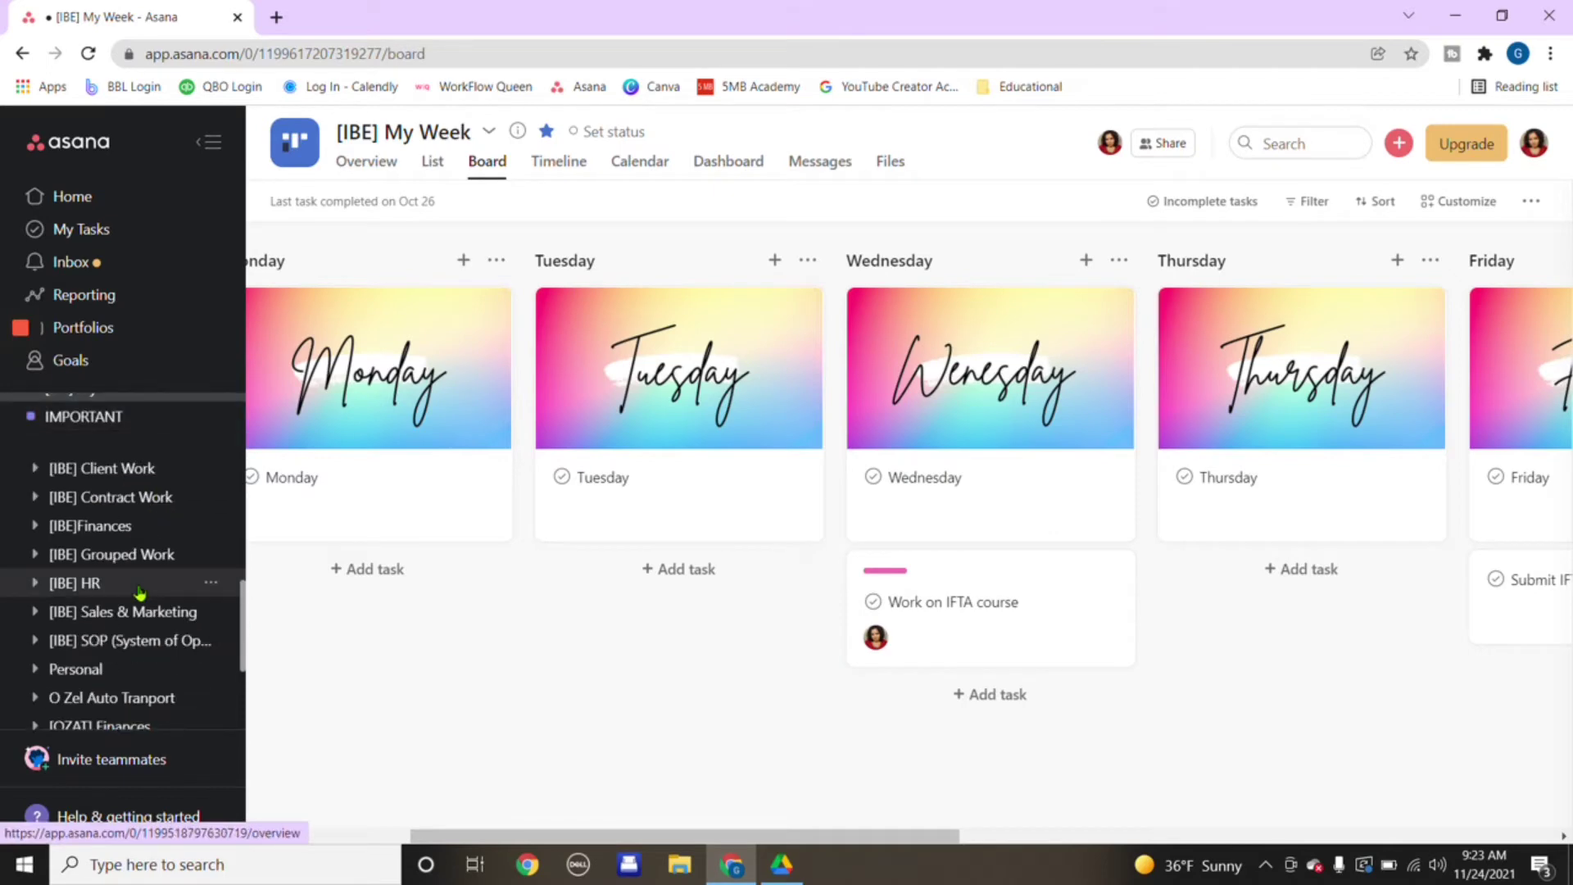
pyautogui.scroll(-2, 139, 591)
pyautogui.scroll(2, 140, 590)
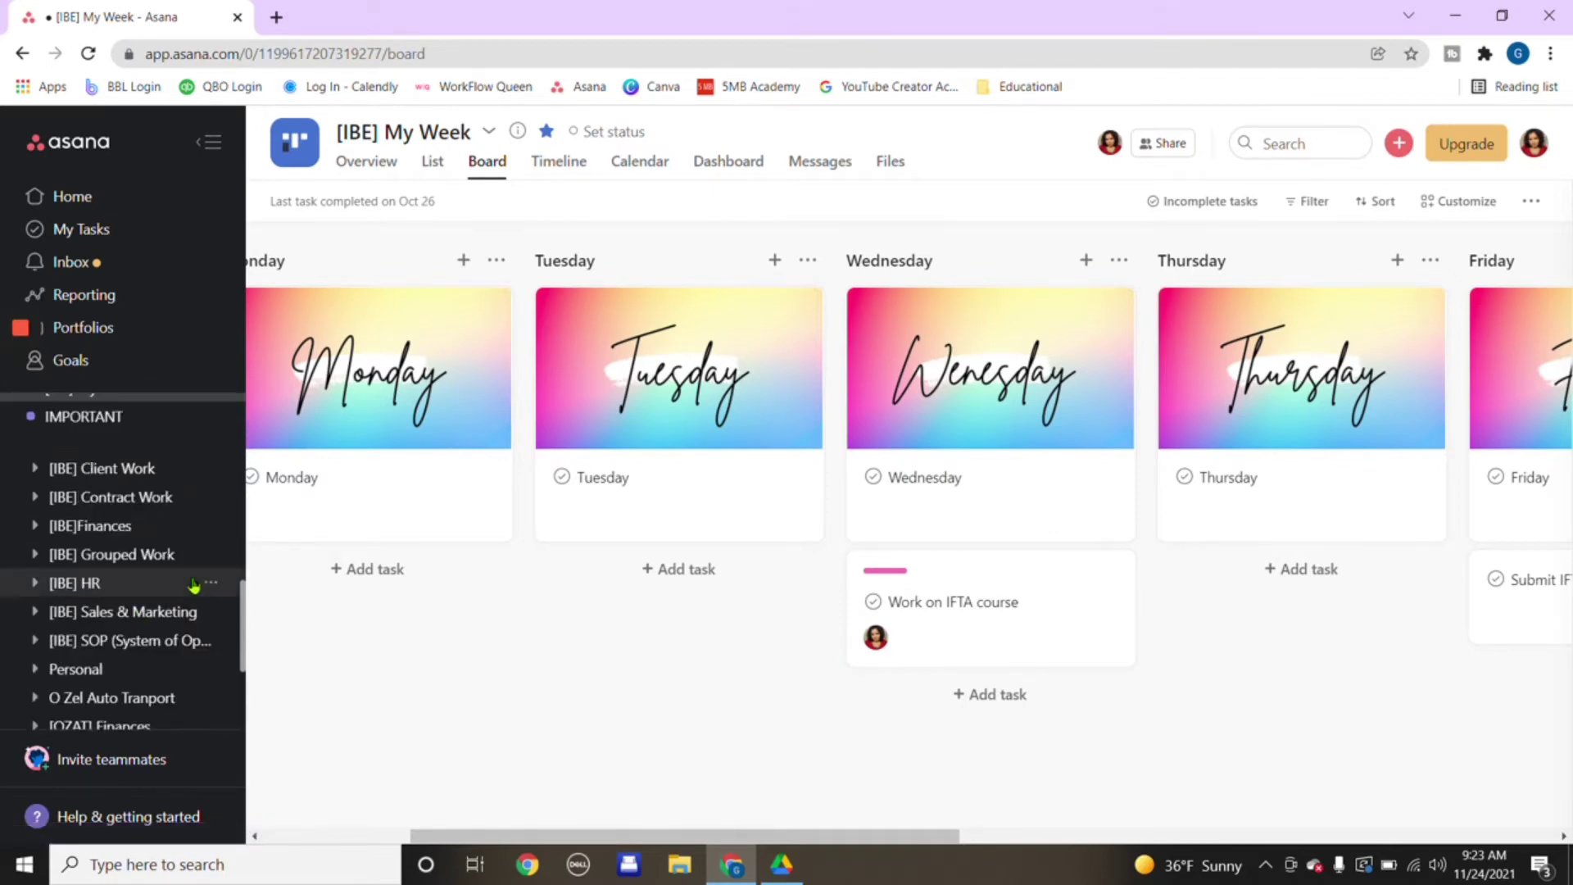
pyautogui.click(41, 611)
pyautogui.scroll(-2, 164, 633)
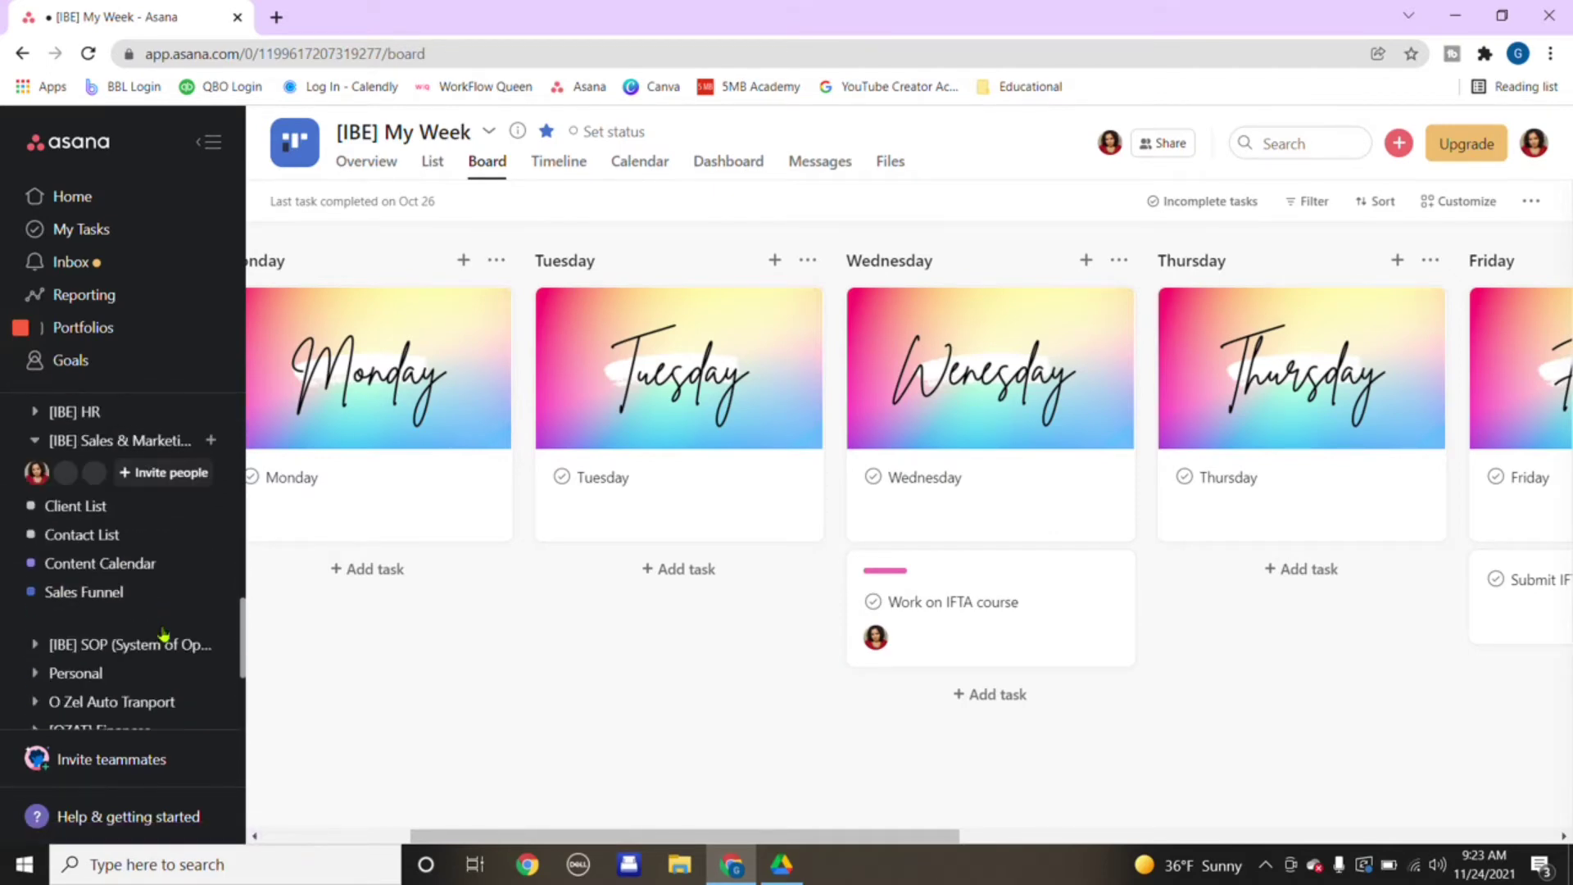
# - Open the [TEMPLATE] Social media posting card and scroll to its seven subtasks
pyautogui.click(96, 566)
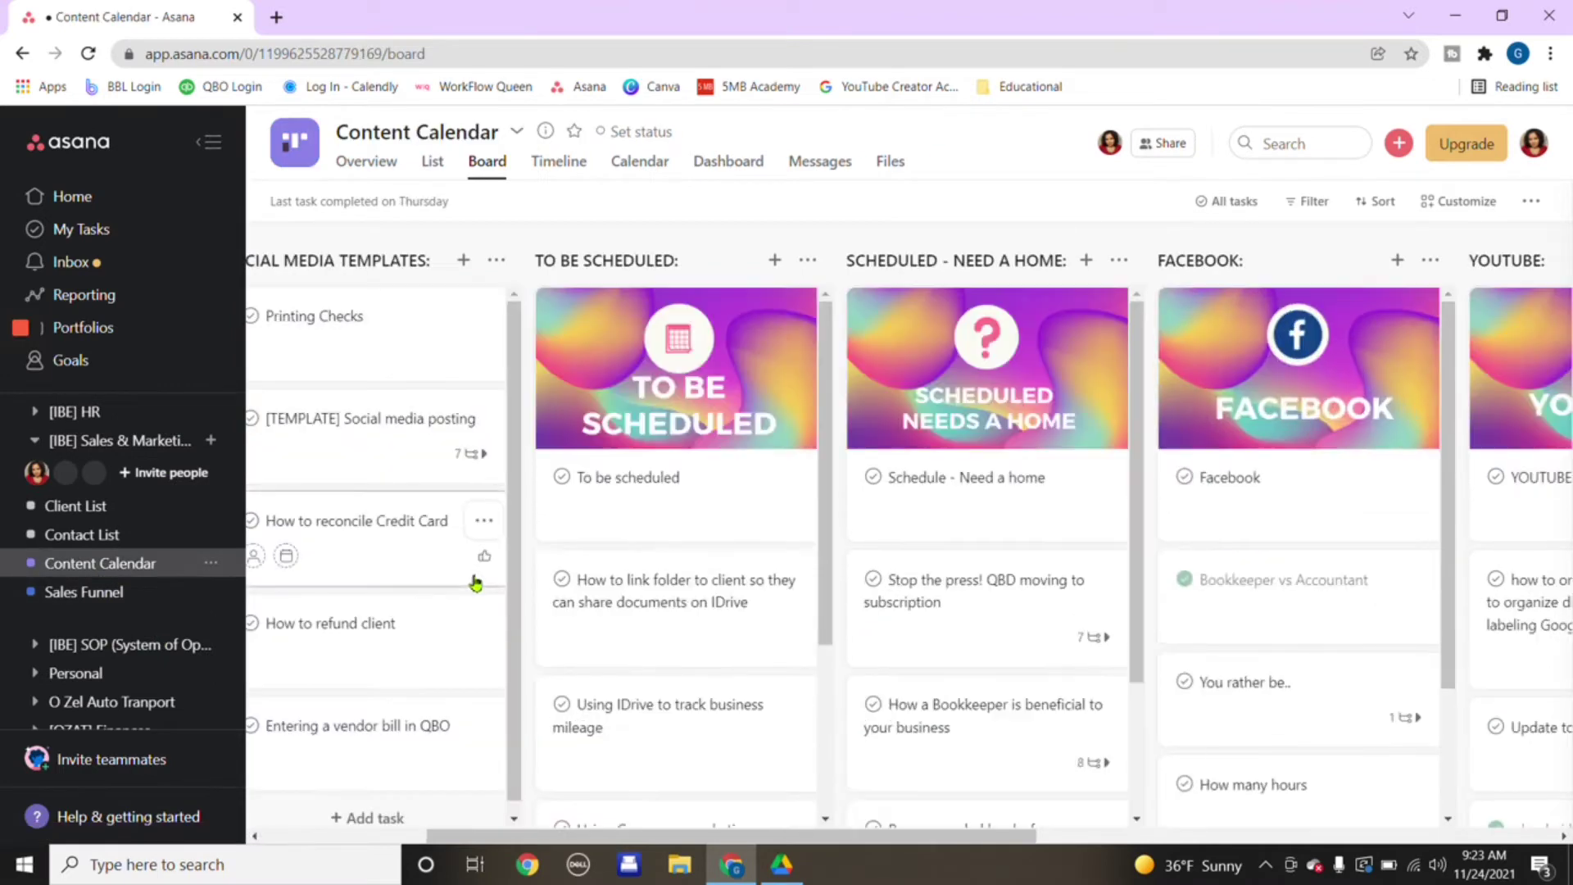
pyautogui.hscroll(-4, 426, 491)
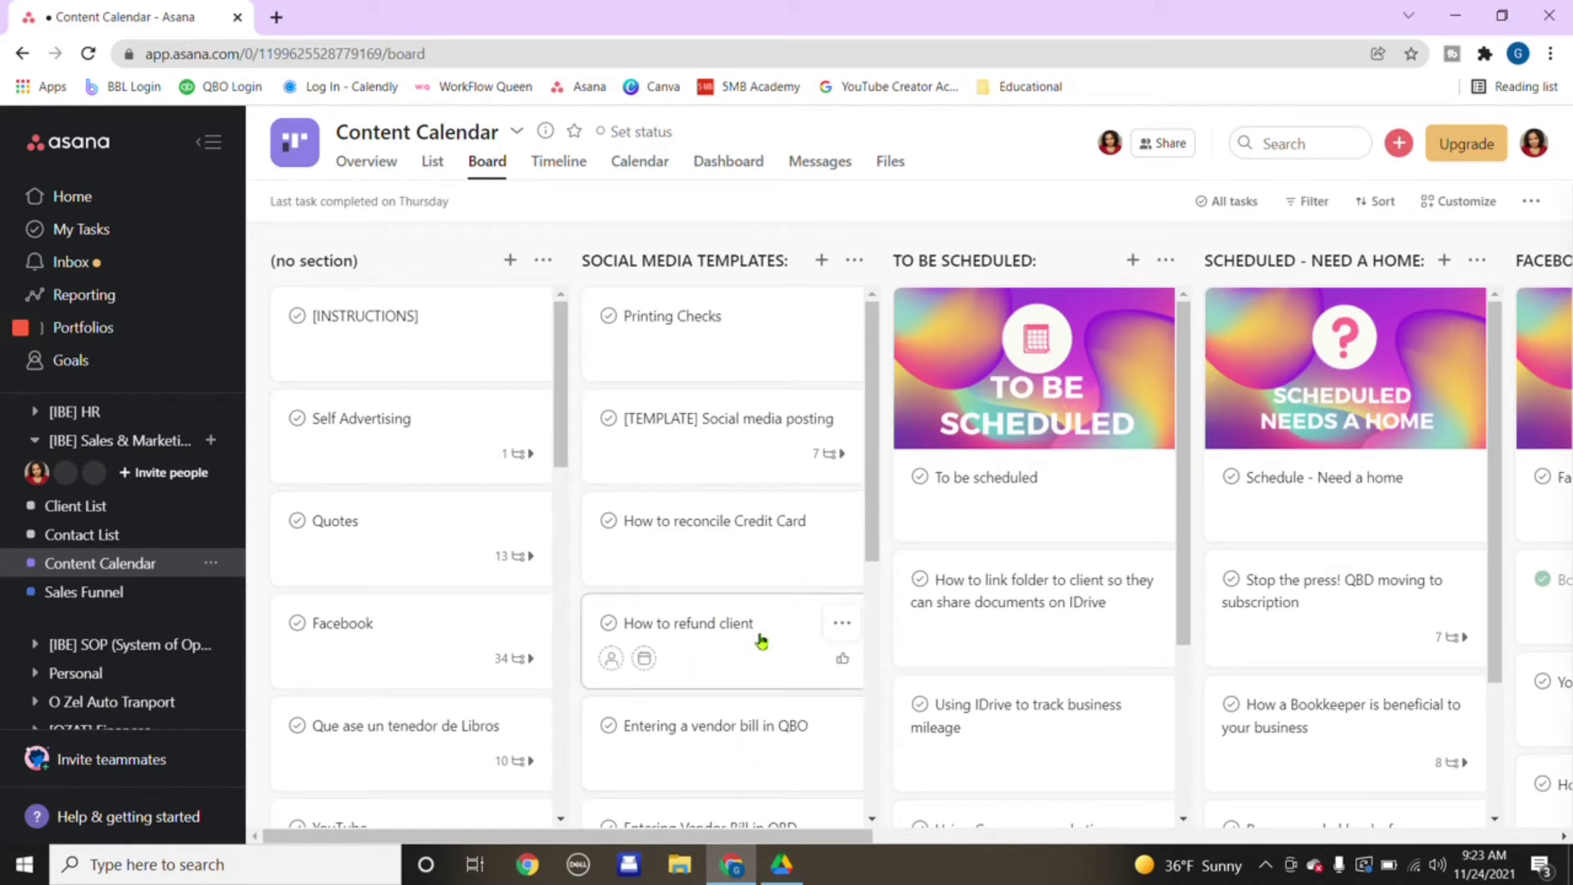
pyautogui.moveTo(695, 828); pyautogui.dragTo(727, 828)
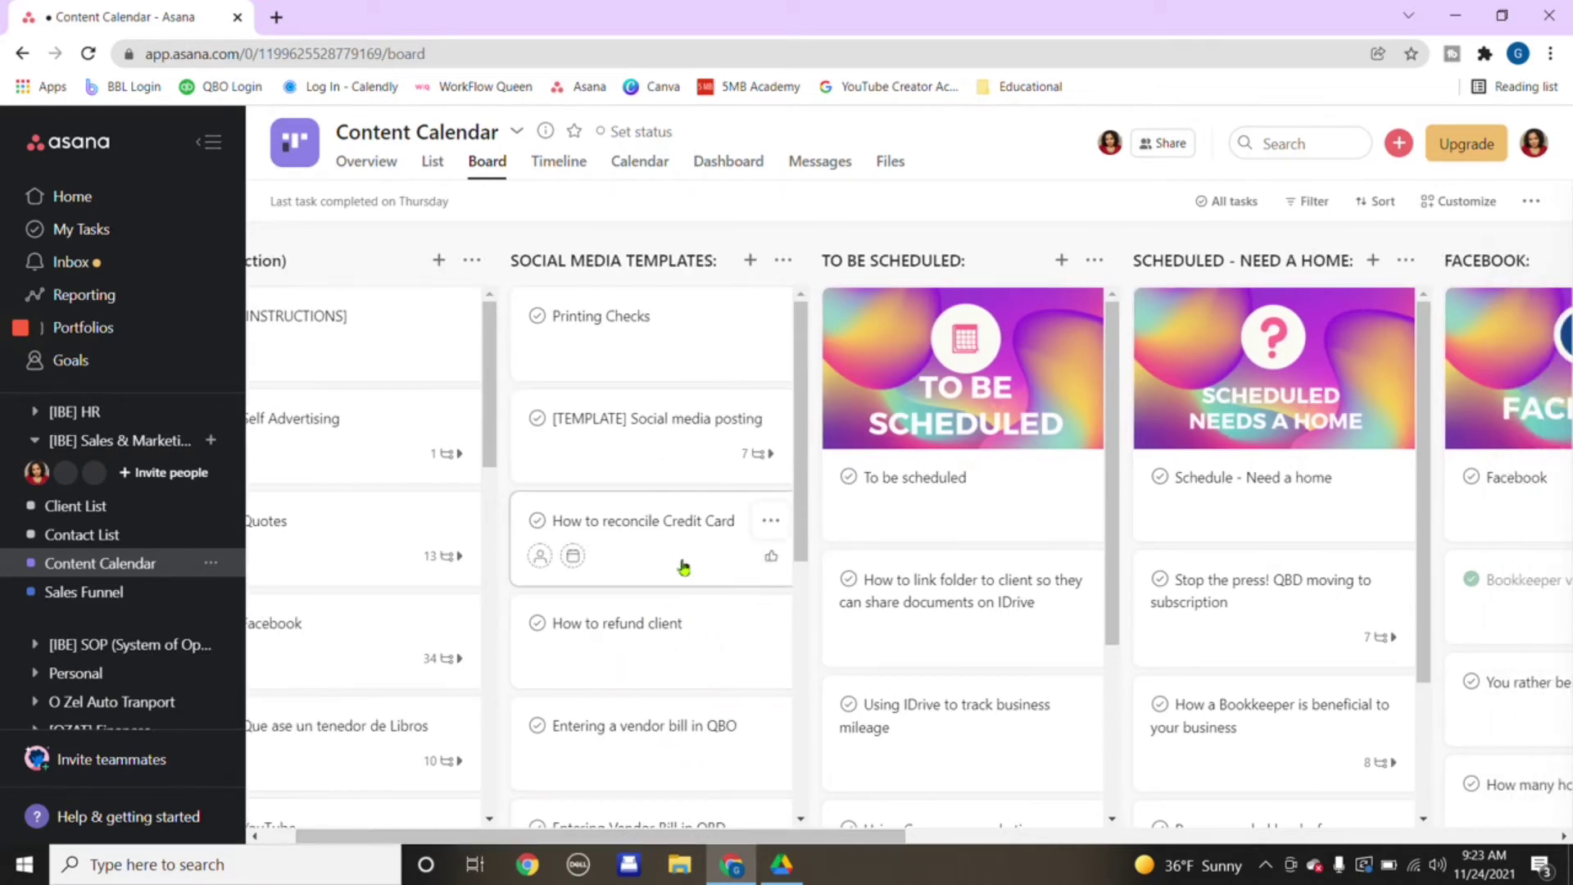
pyautogui.scroll(-2, 685, 578)
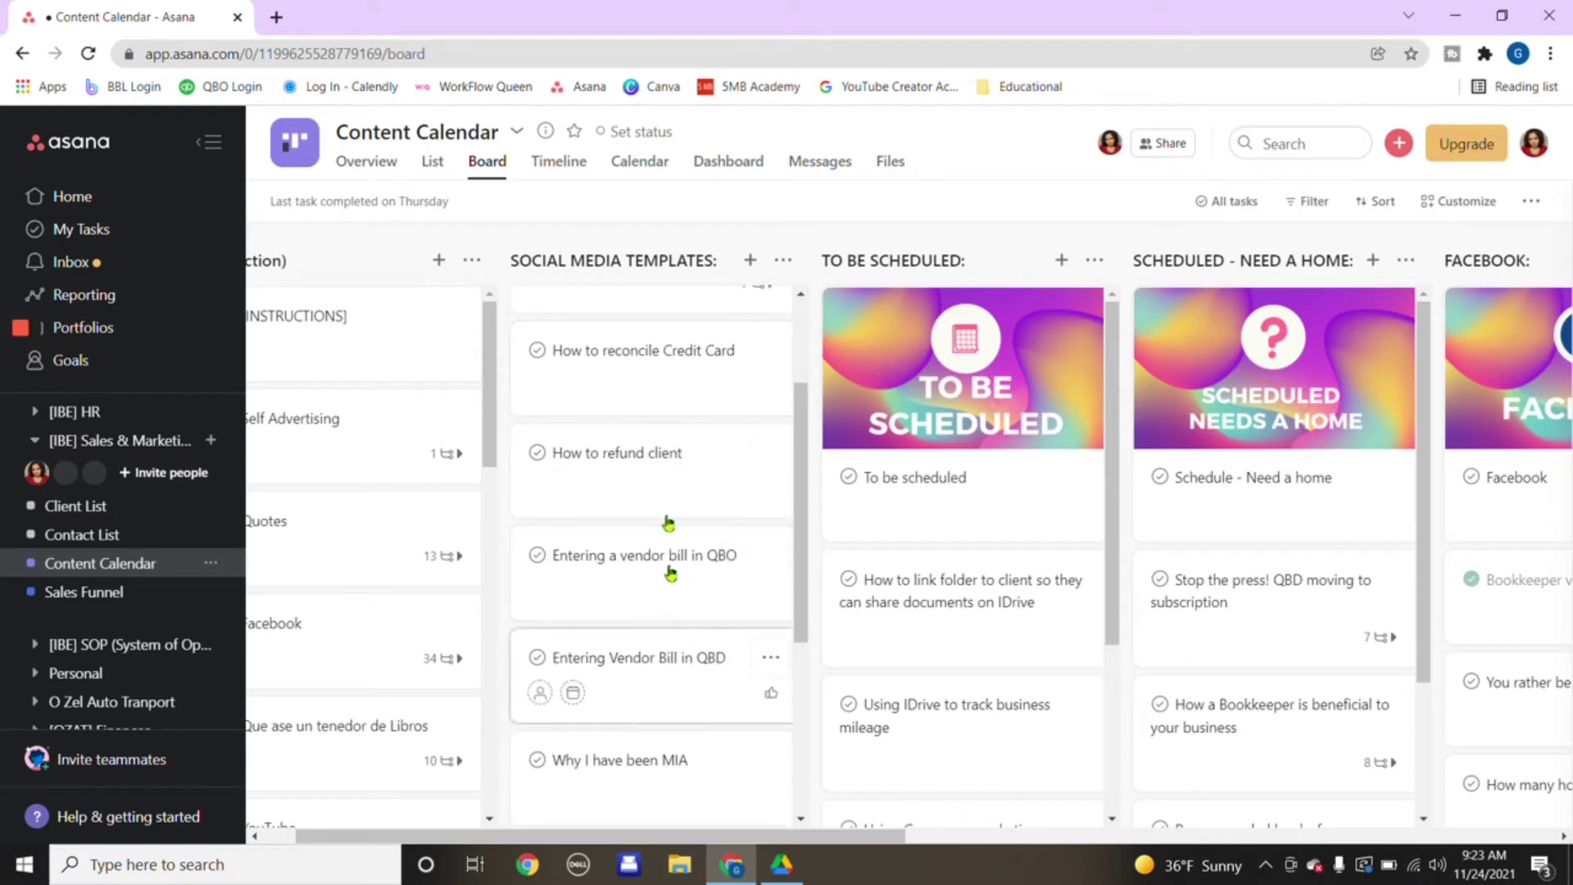
pyautogui.hscroll(1, 961, 837)
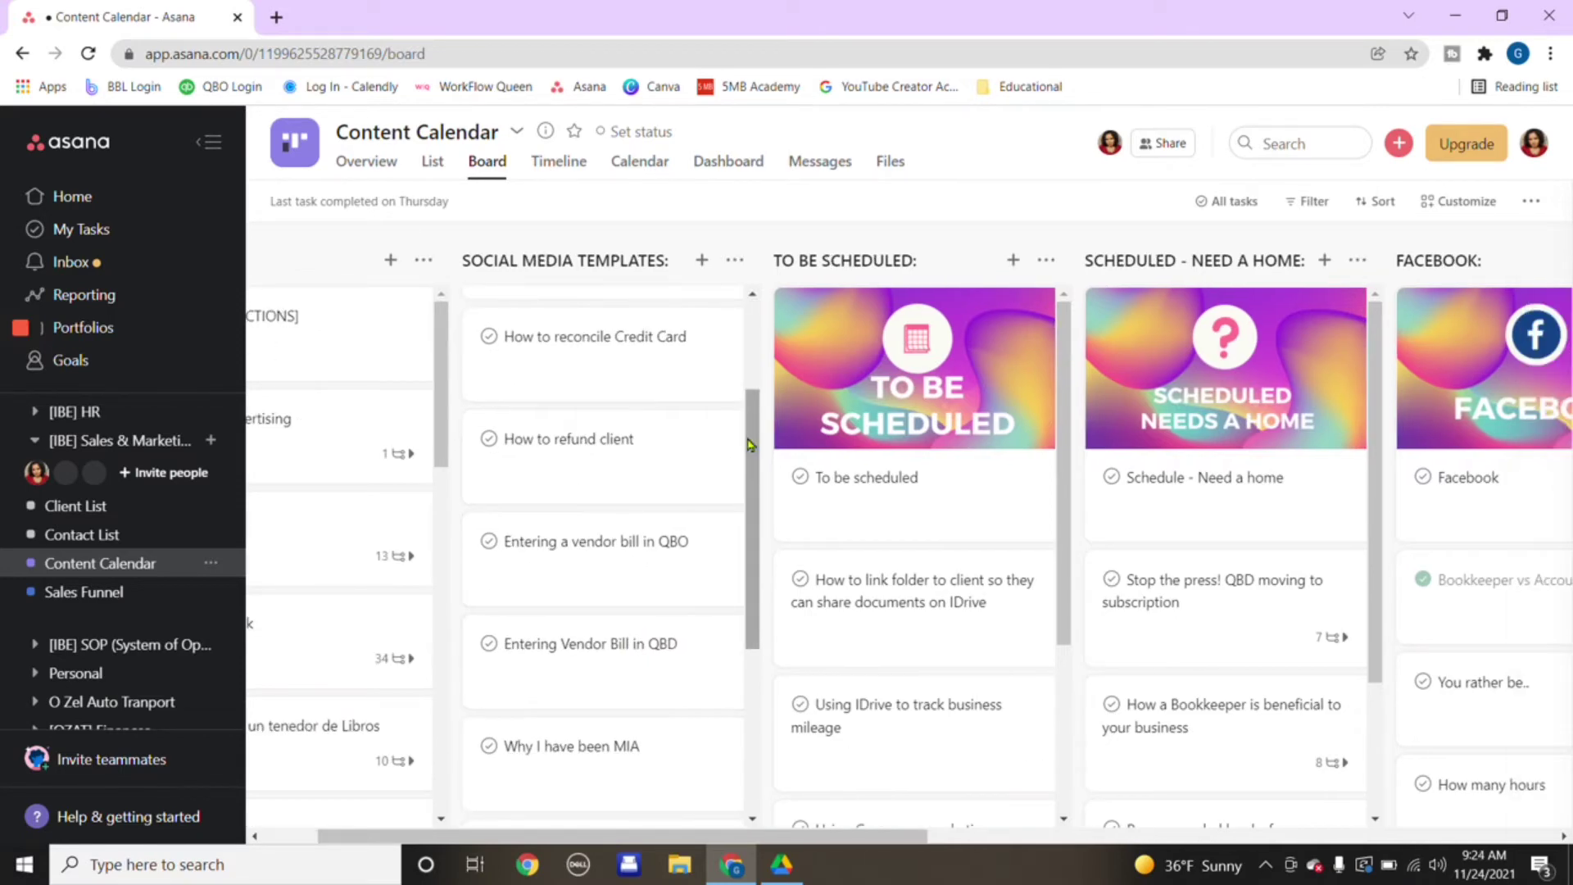
pyautogui.scroll(-1, 751, 444)
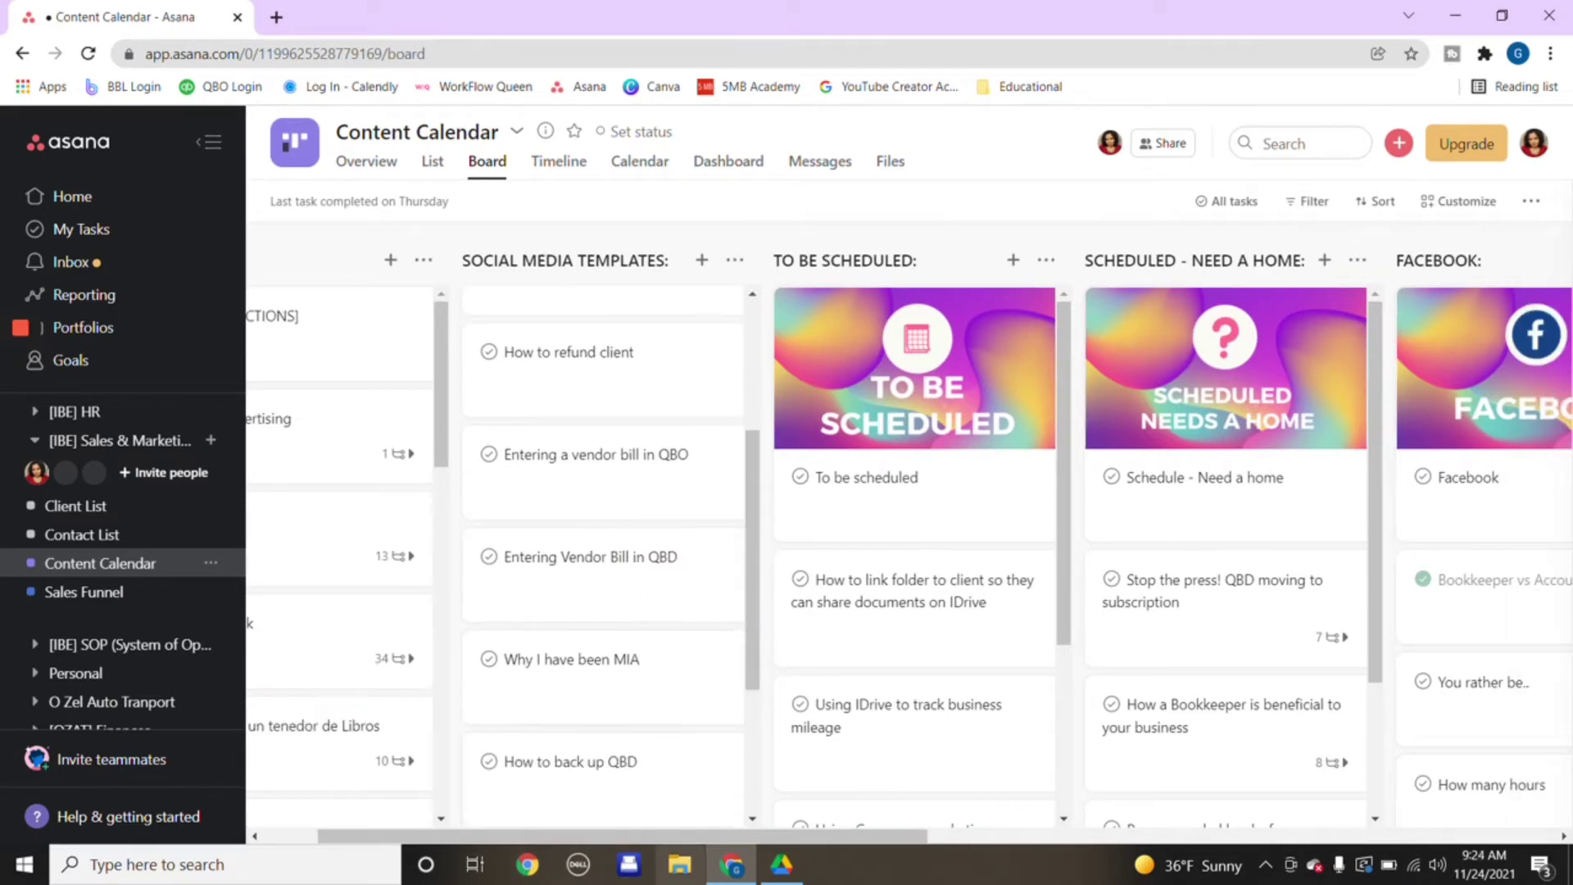
pyautogui.scroll(3, 594, 459)
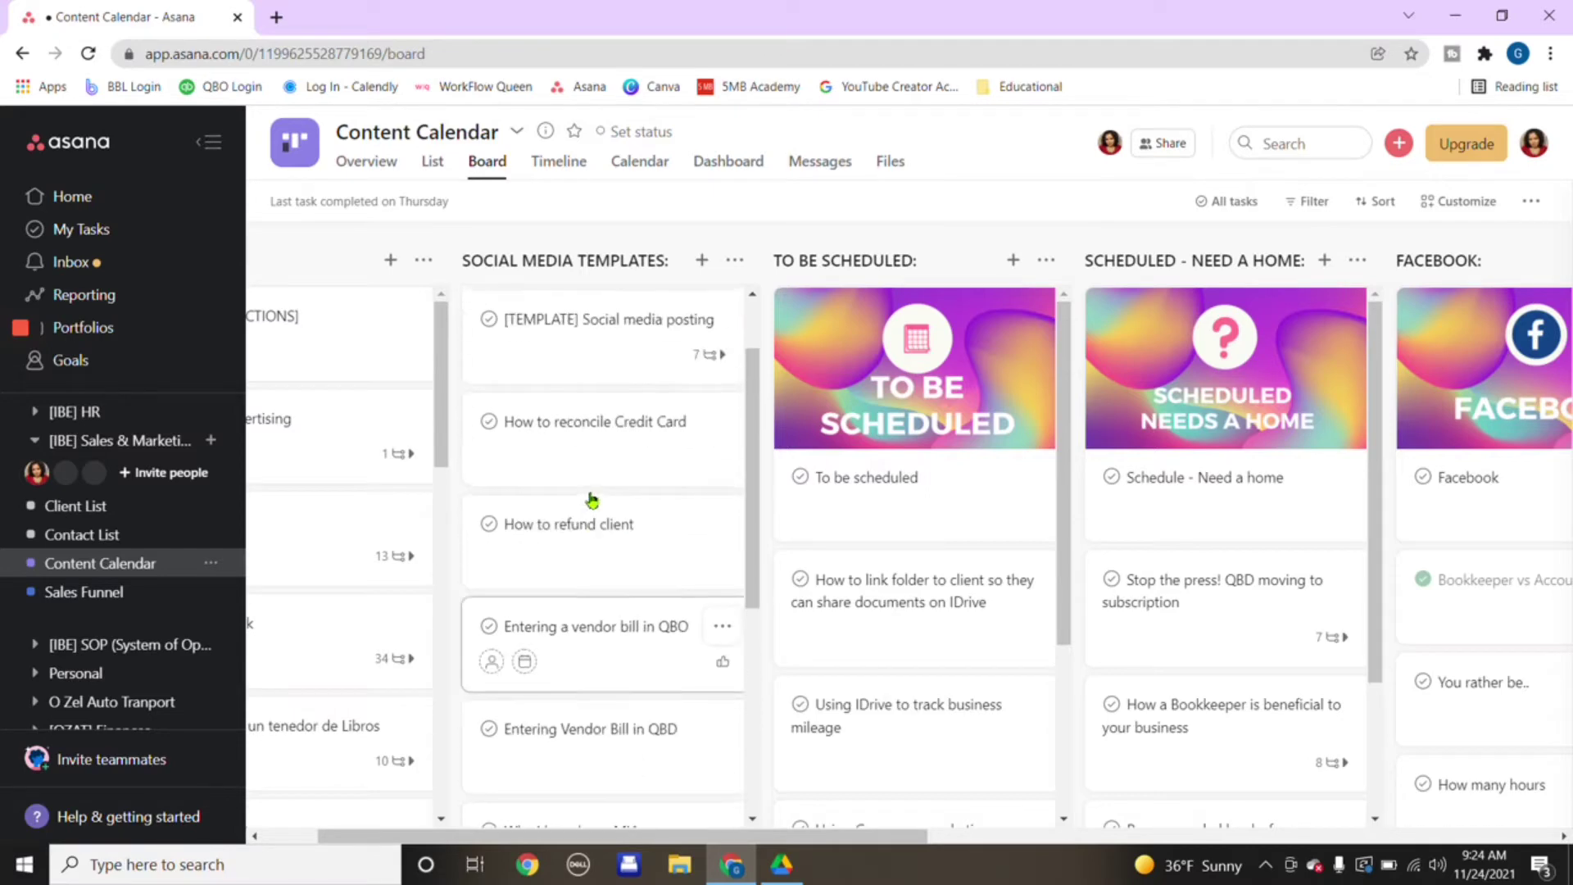
pyautogui.click(545, 420)
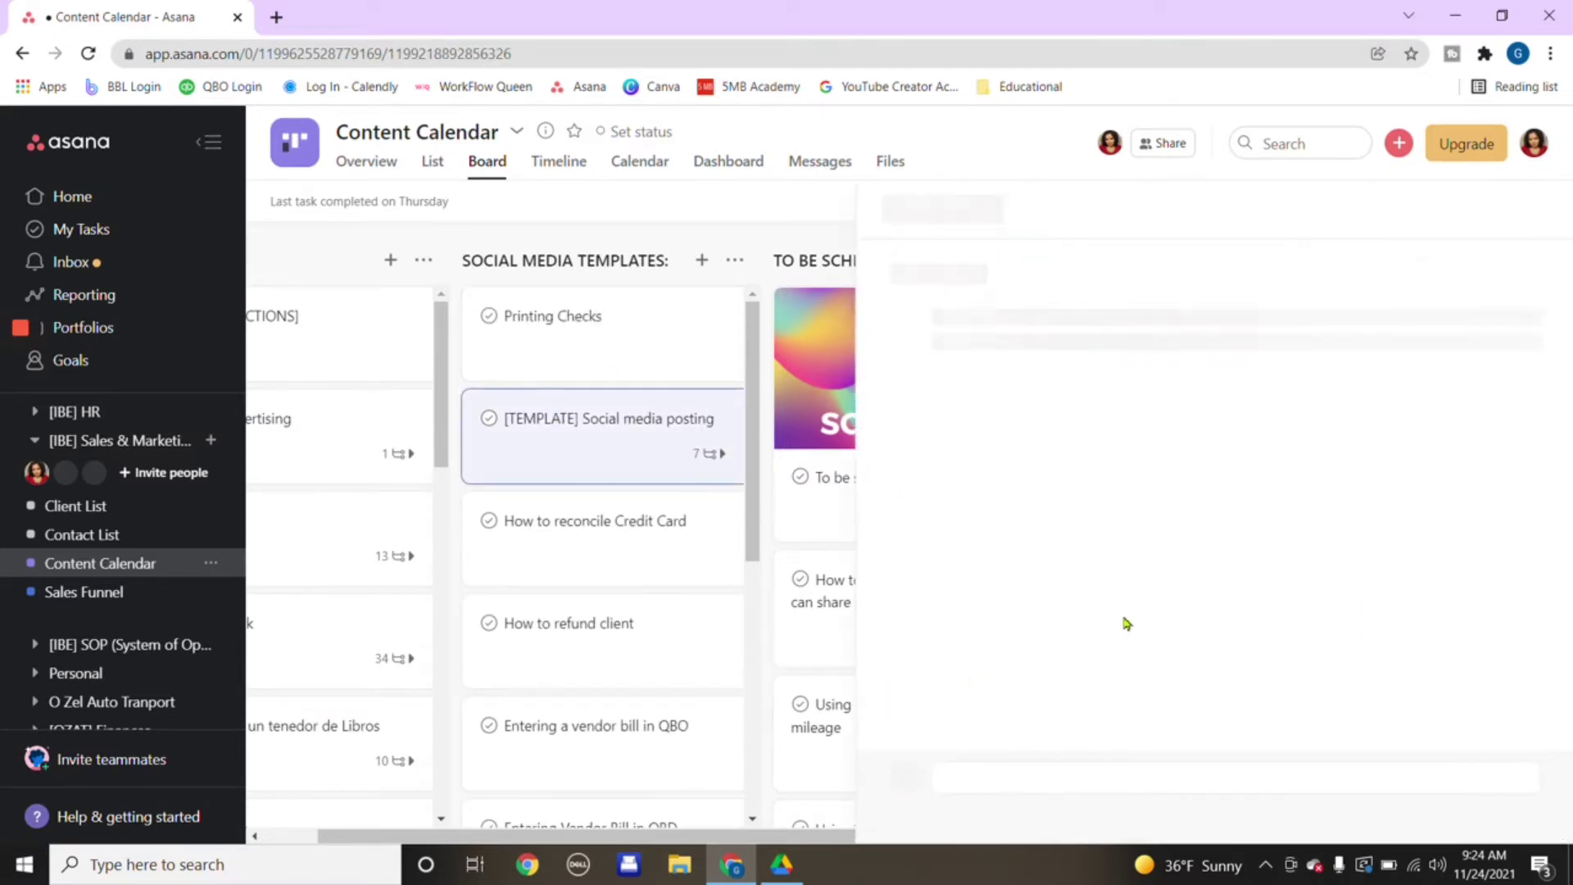
pyautogui.scroll(-6, 1082, 541)
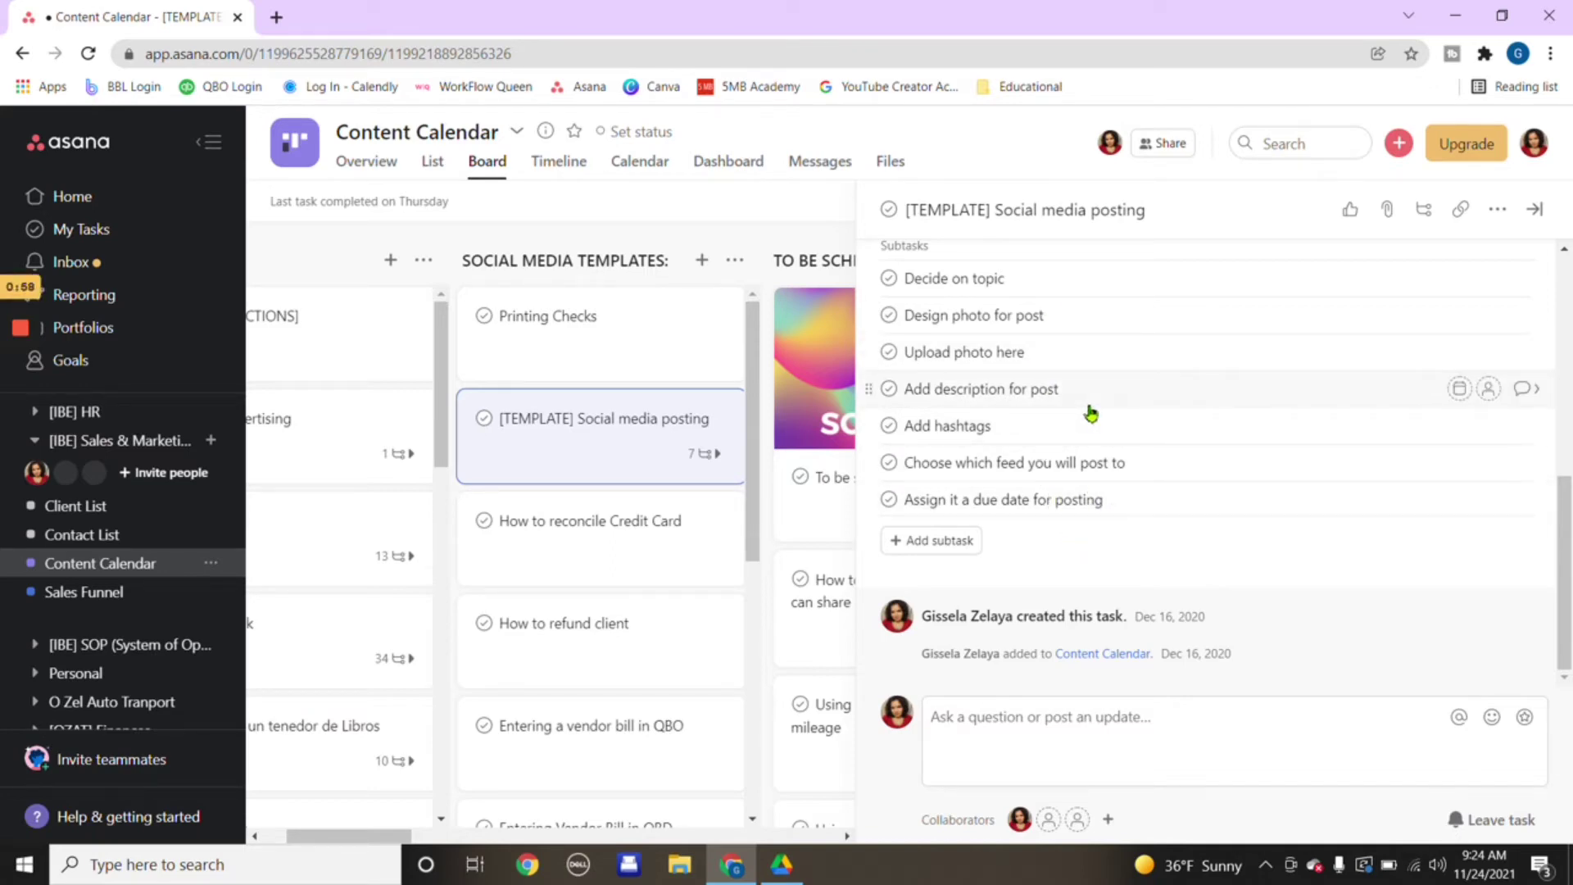
# - Close the task pane, drag How to refund client into YOUTUBE, and mark it complete
pyautogui.click(1536, 210)
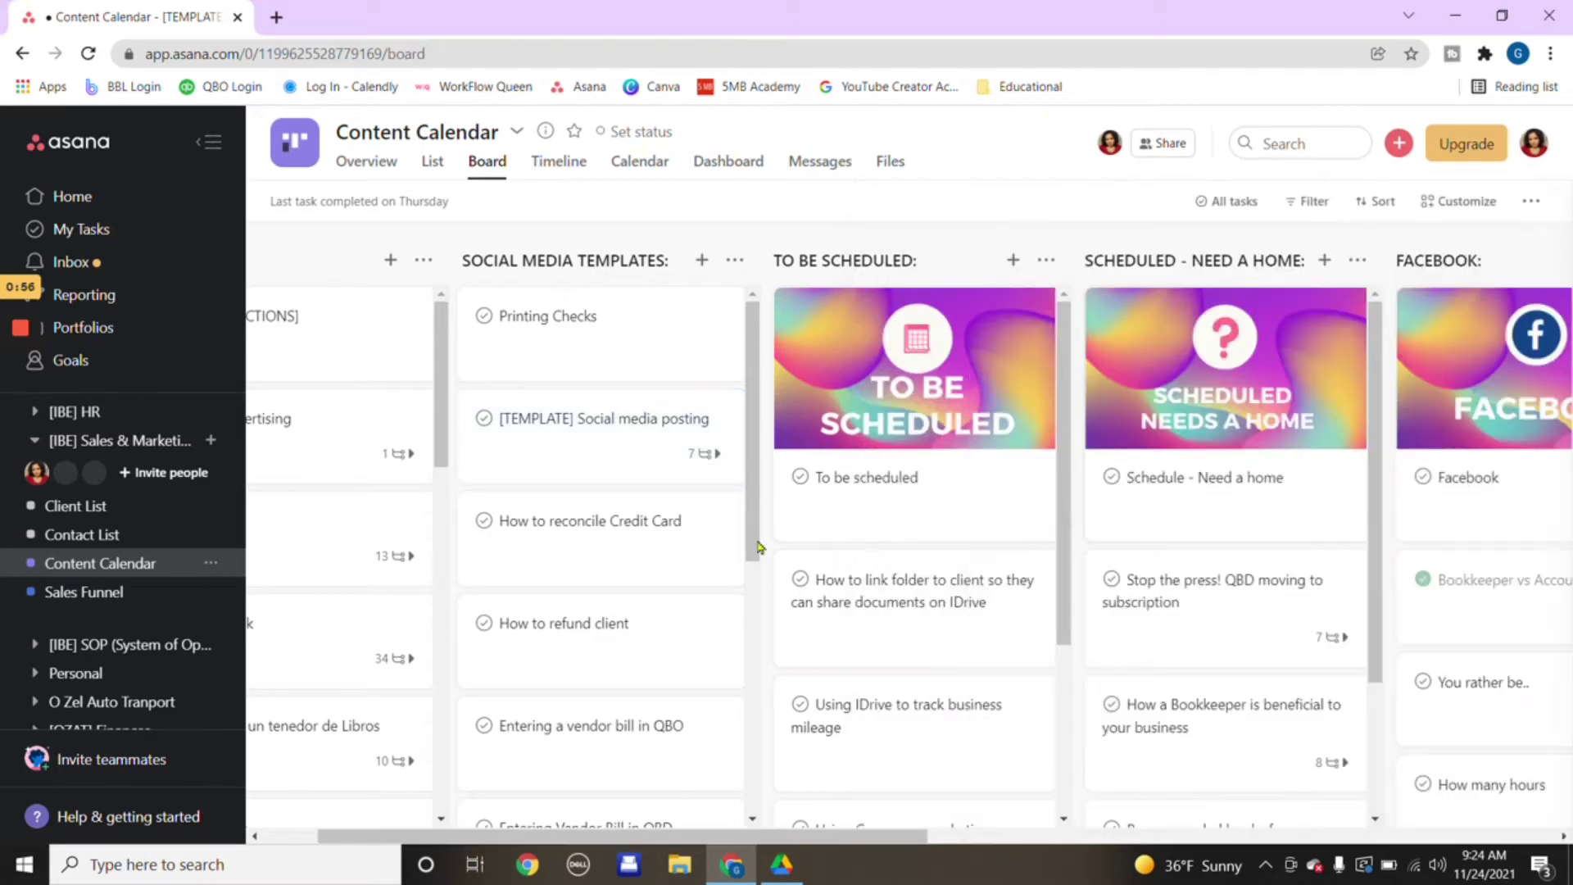
pyautogui.click(710, 449)
pyautogui.click(1534, 212)
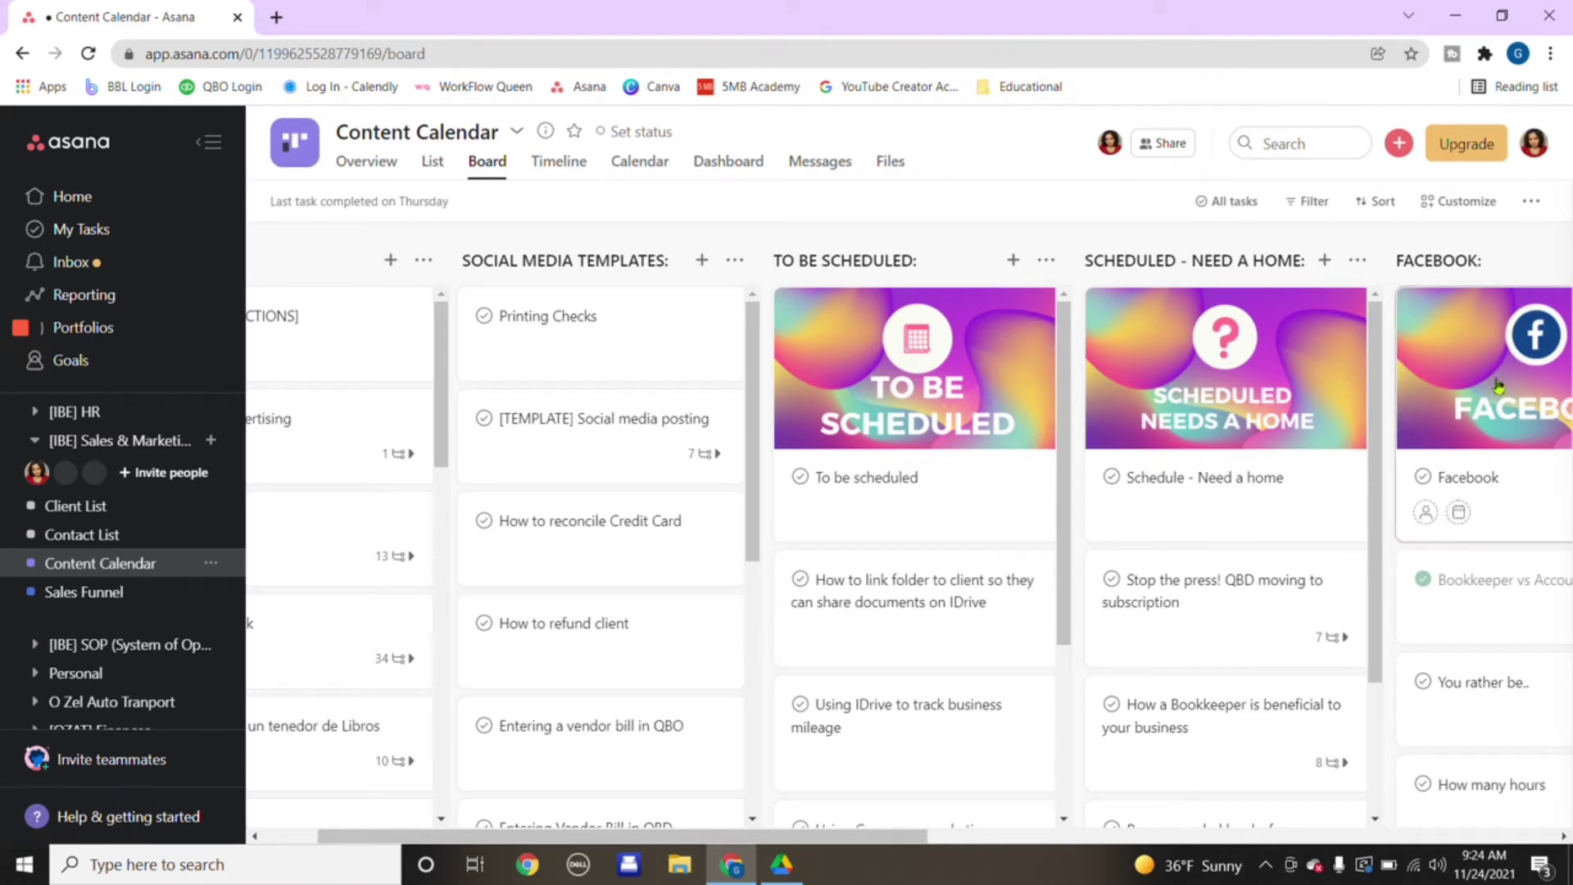
pyautogui.moveTo(604, 656); pyautogui.dragTo(492, 621)
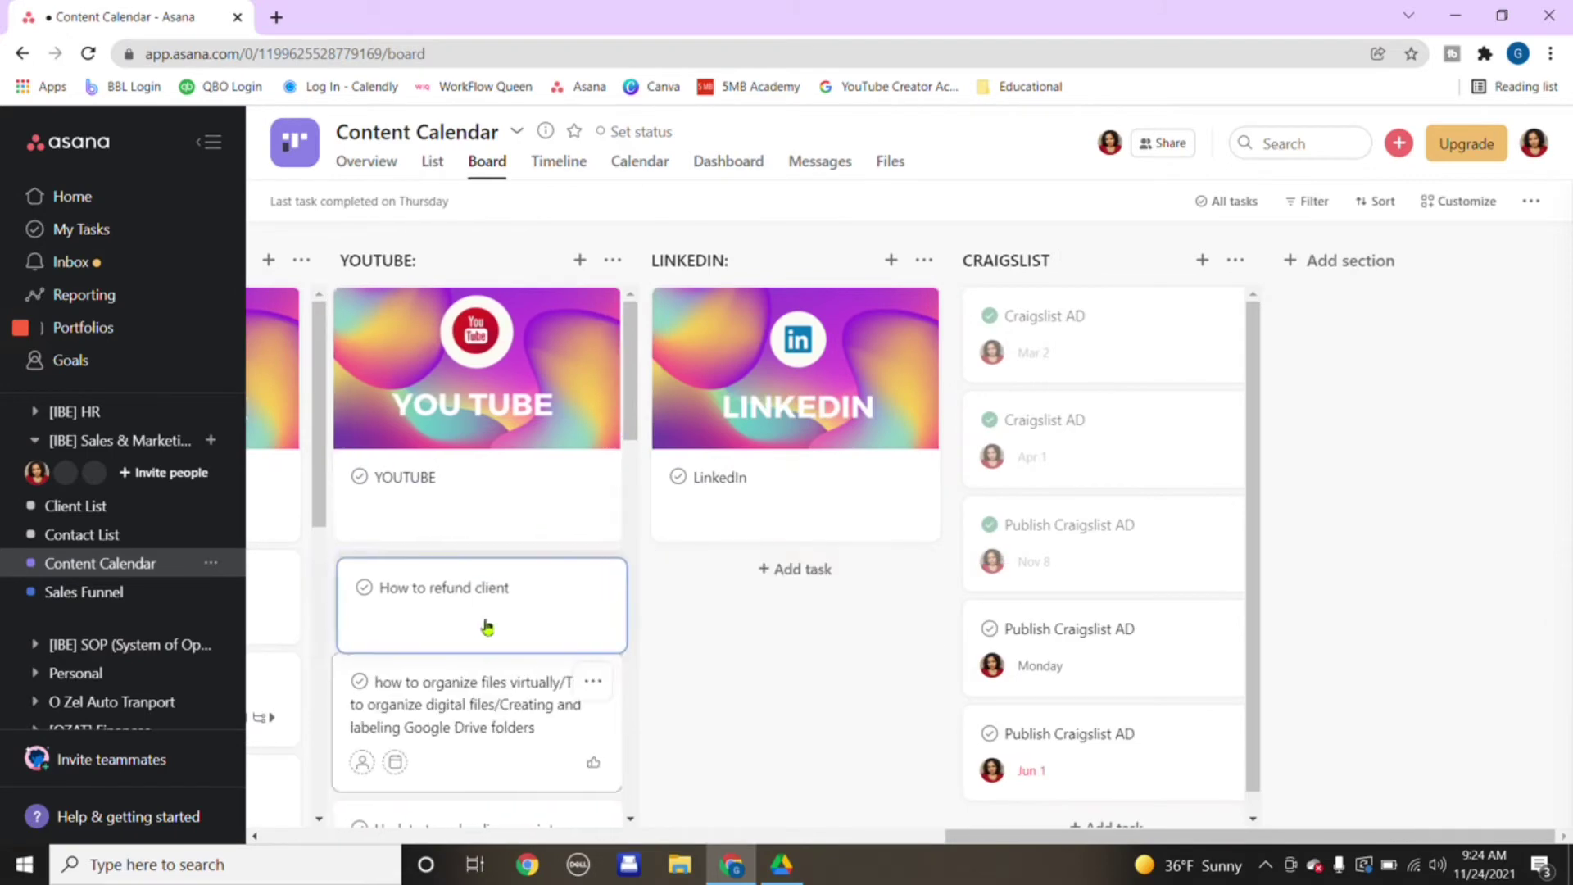
pyautogui.click(360, 581)
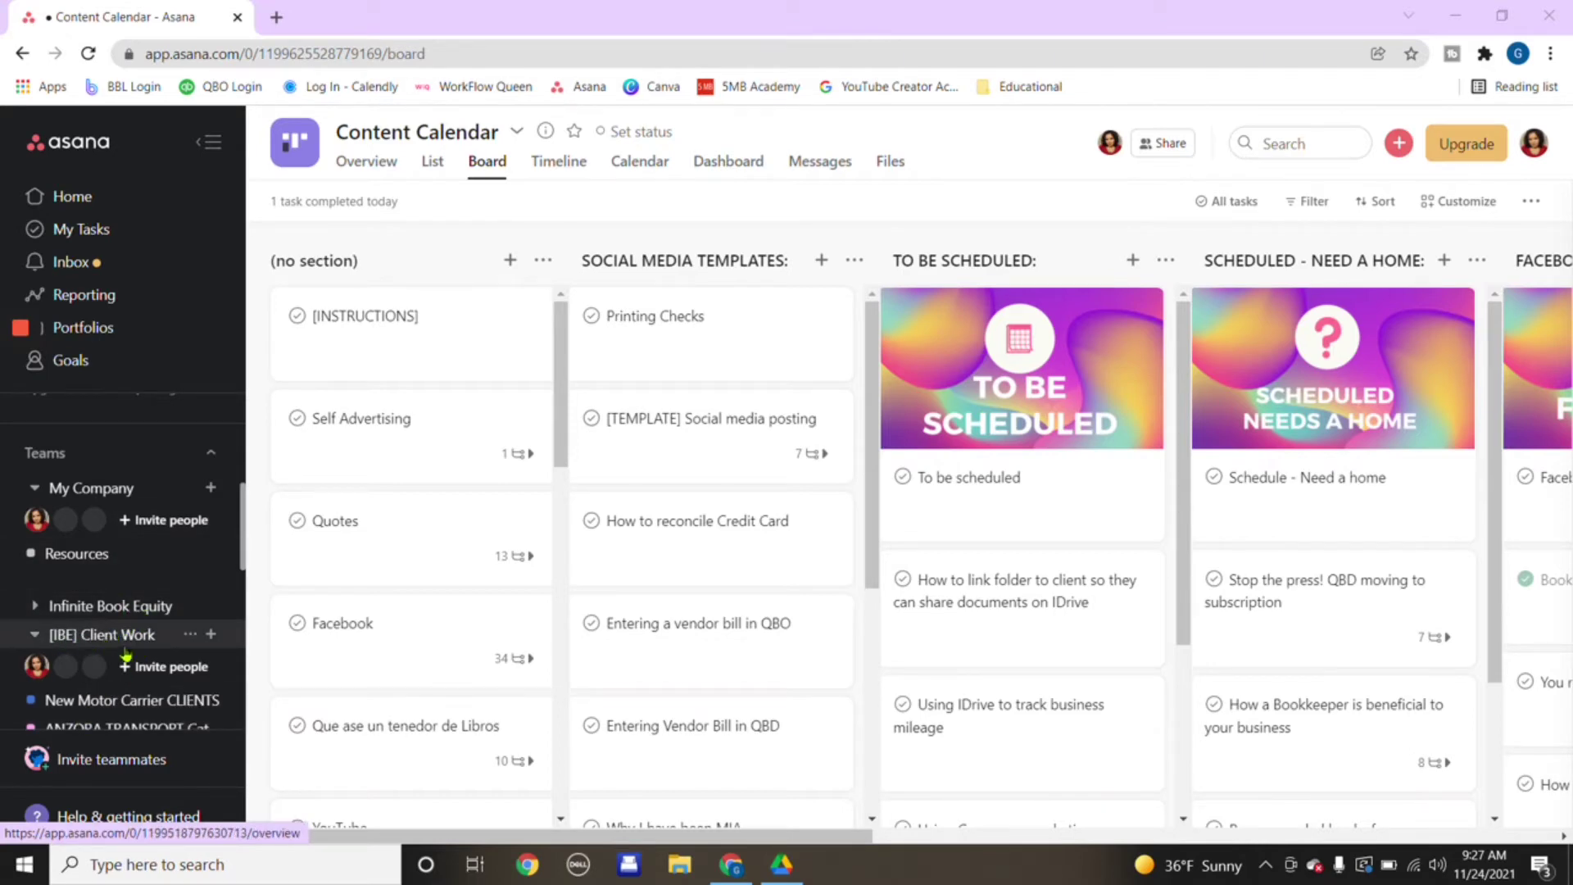
pyautogui.scroll(-5, 127, 653)
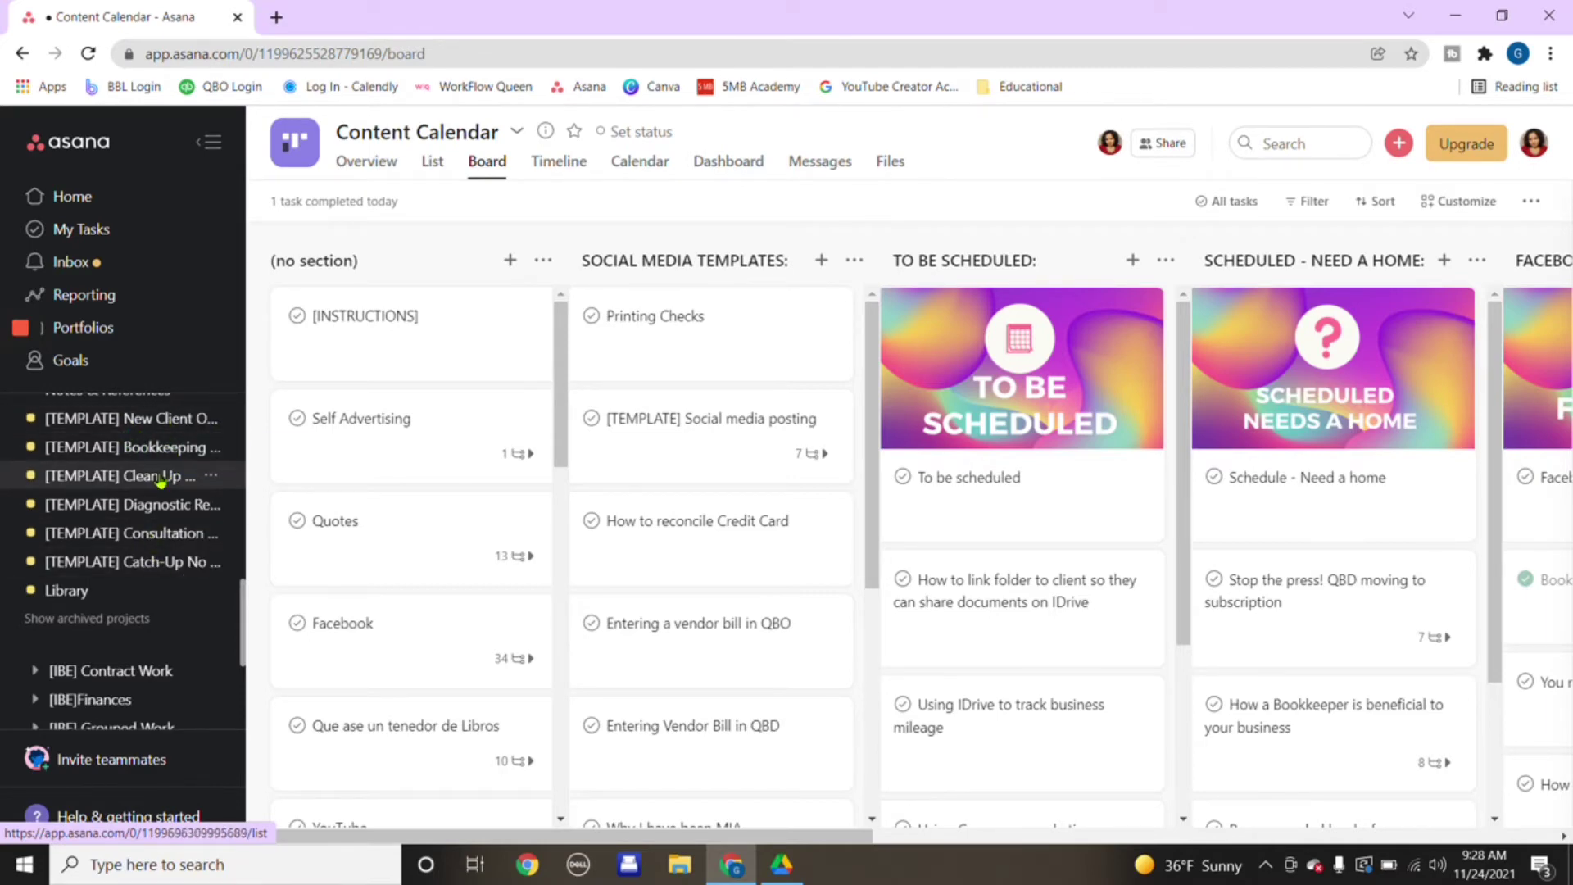
# - Open [TEMPLATE] New Client Onboarding and expand subtasks of Get documents ready for signature and Create/Send invoice
pyautogui.click(203, 419)
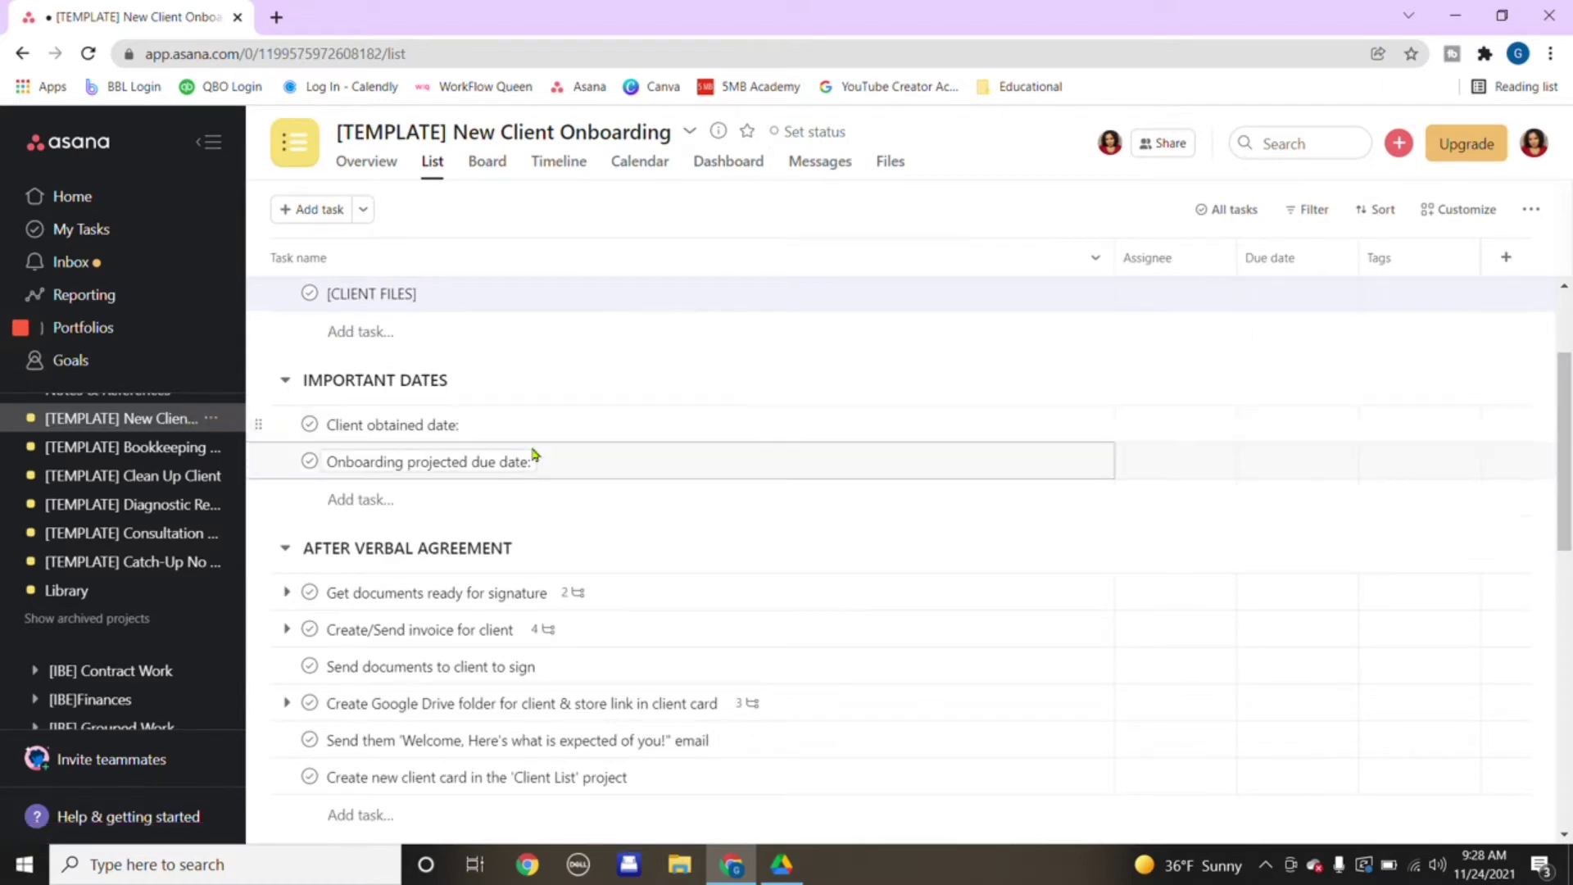
pyautogui.scroll(-2, 535, 456)
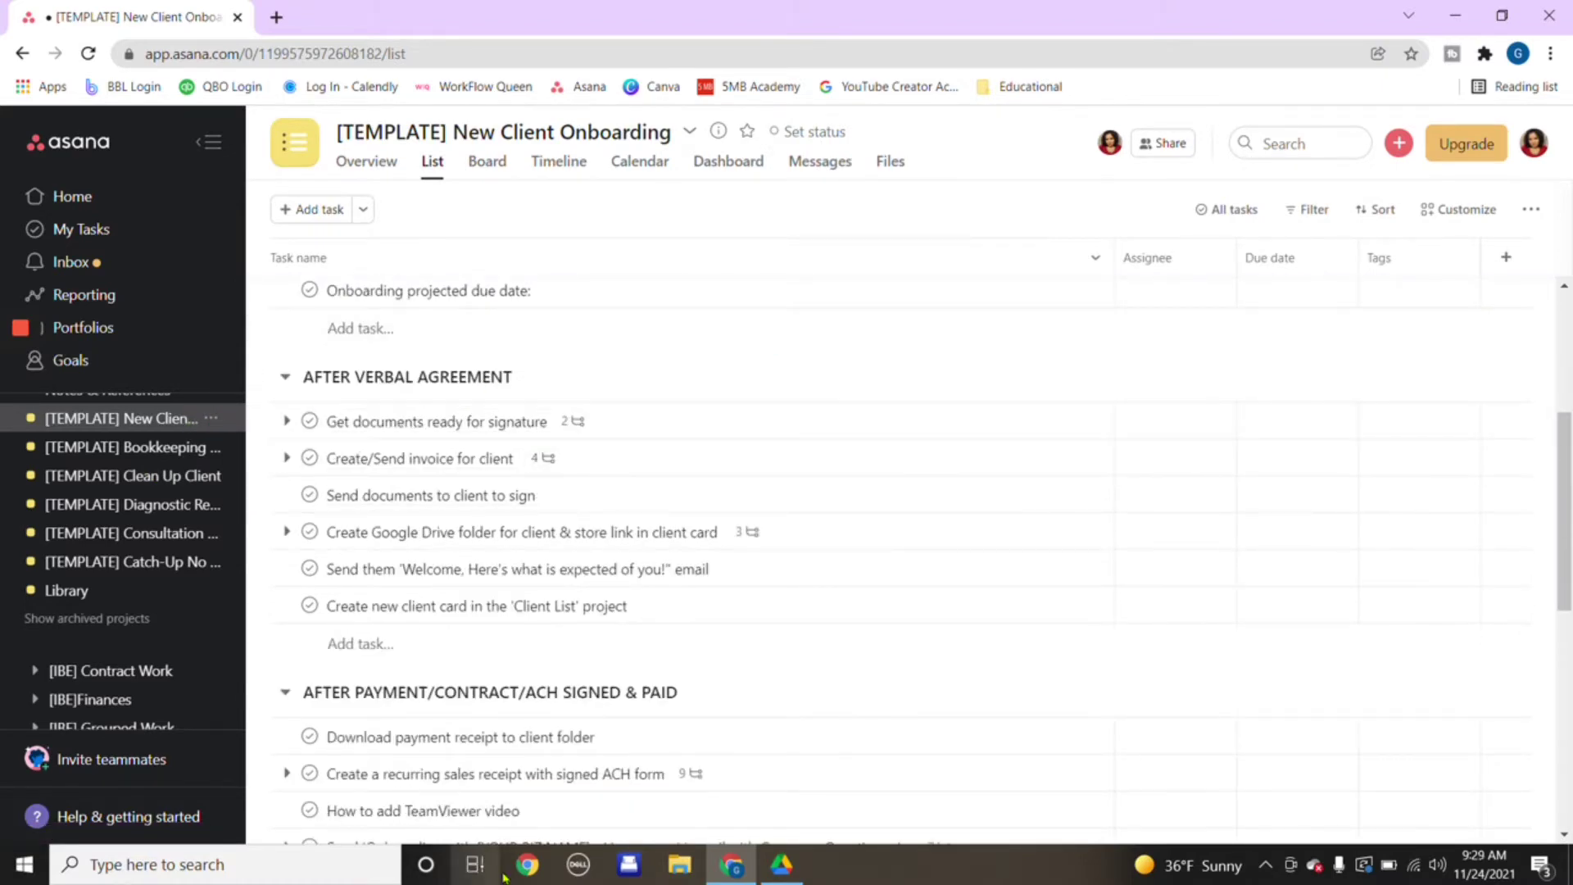
pyautogui.click(286, 421)
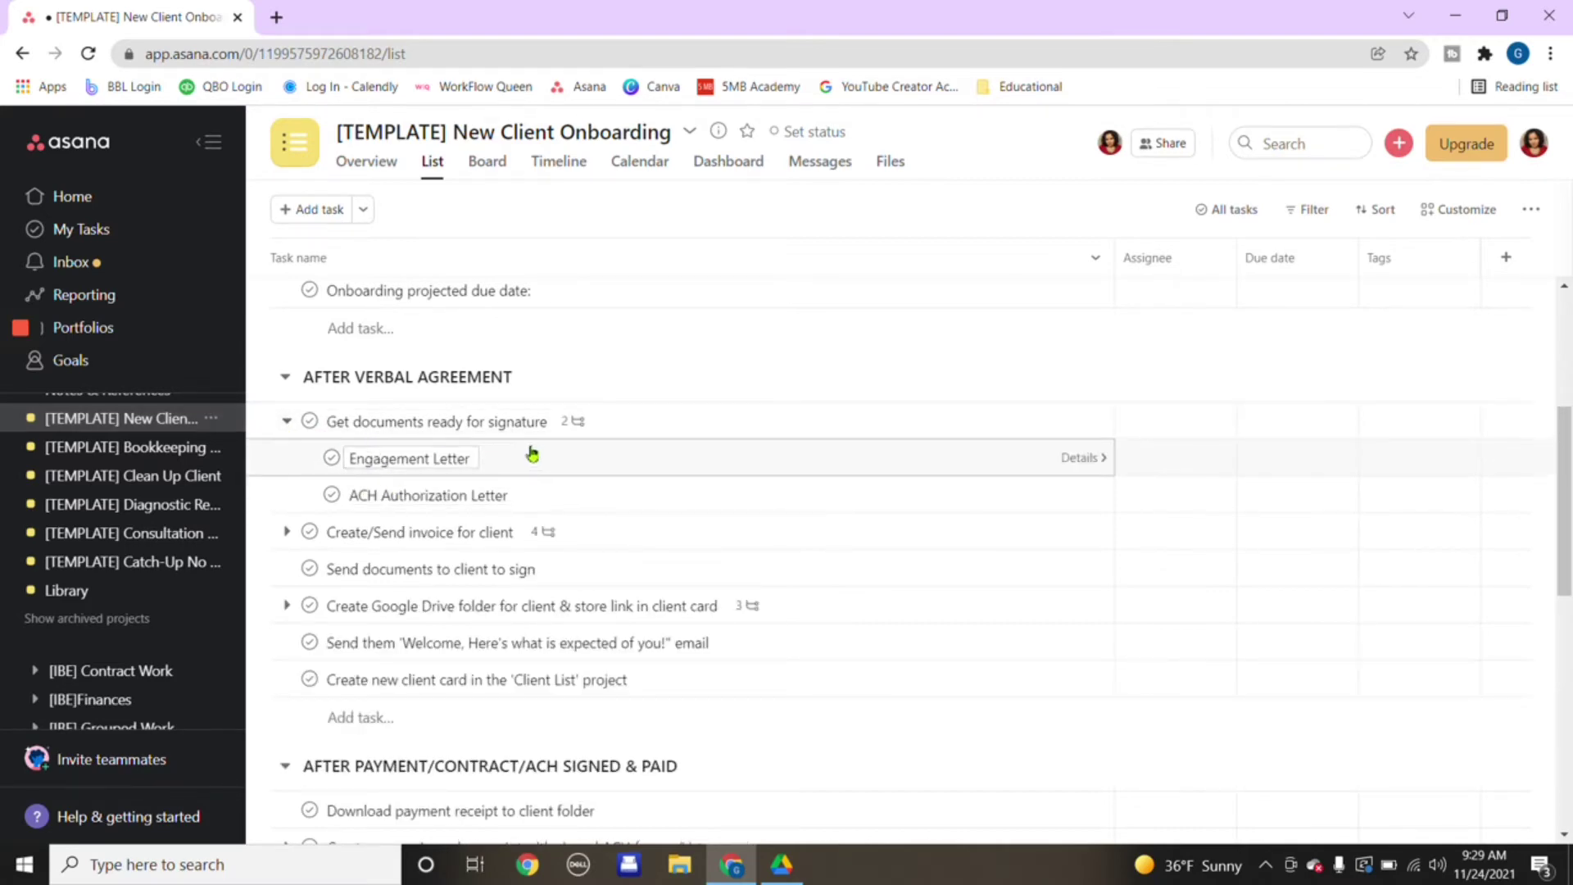
pyautogui.click(286, 532)
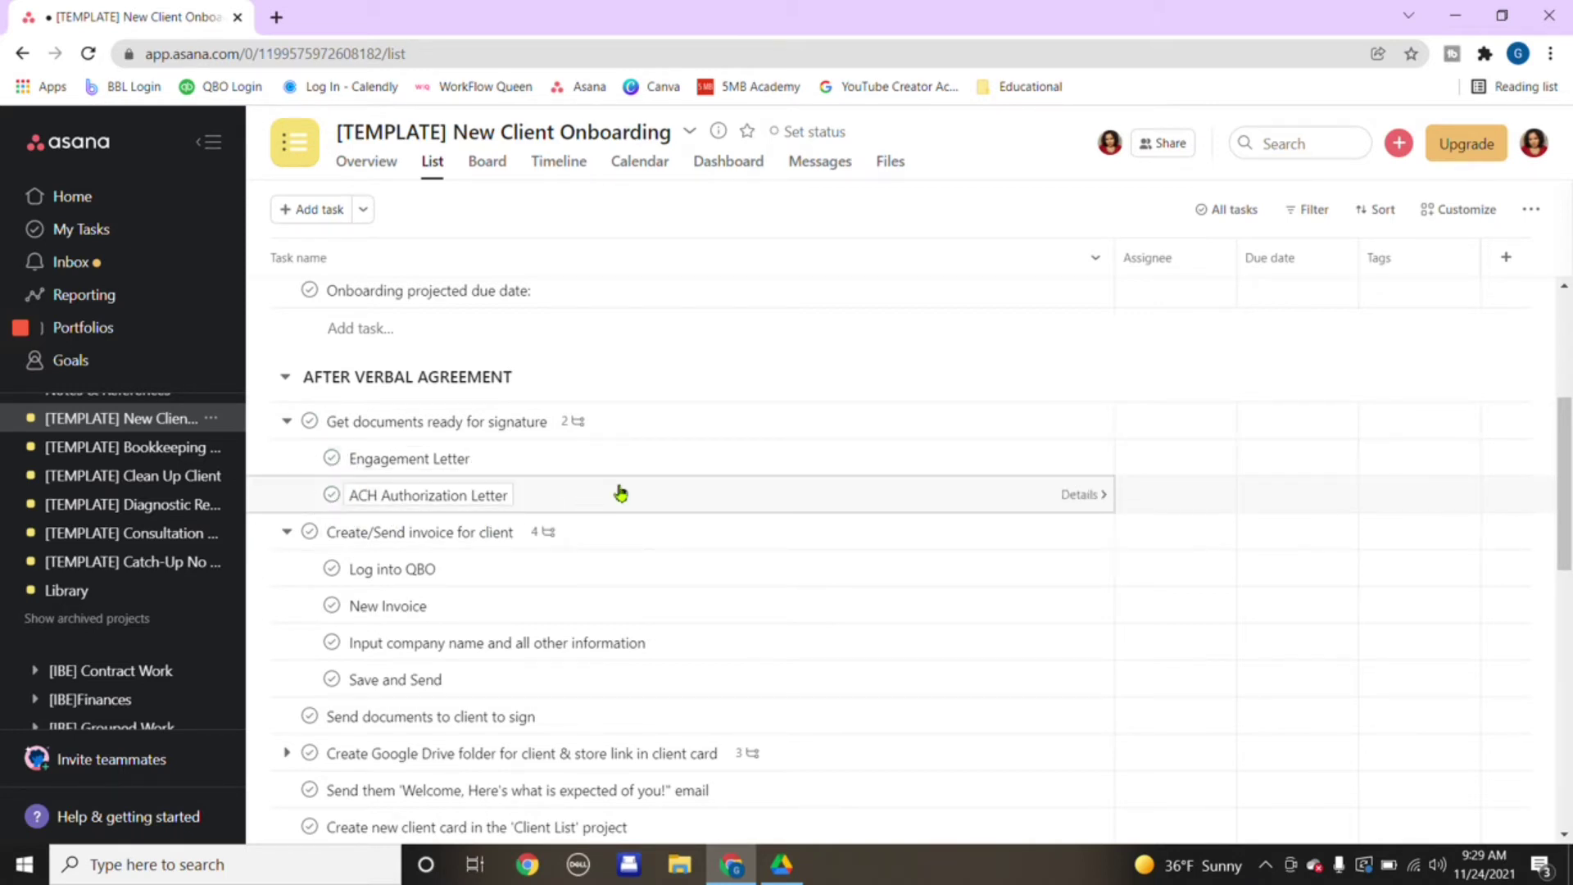
# - Mark Get documents ready for signature complete and scroll through the onboarding stages
pyautogui.click(469, 498)
pyautogui.click(547, 510)
pyautogui.click(310, 422)
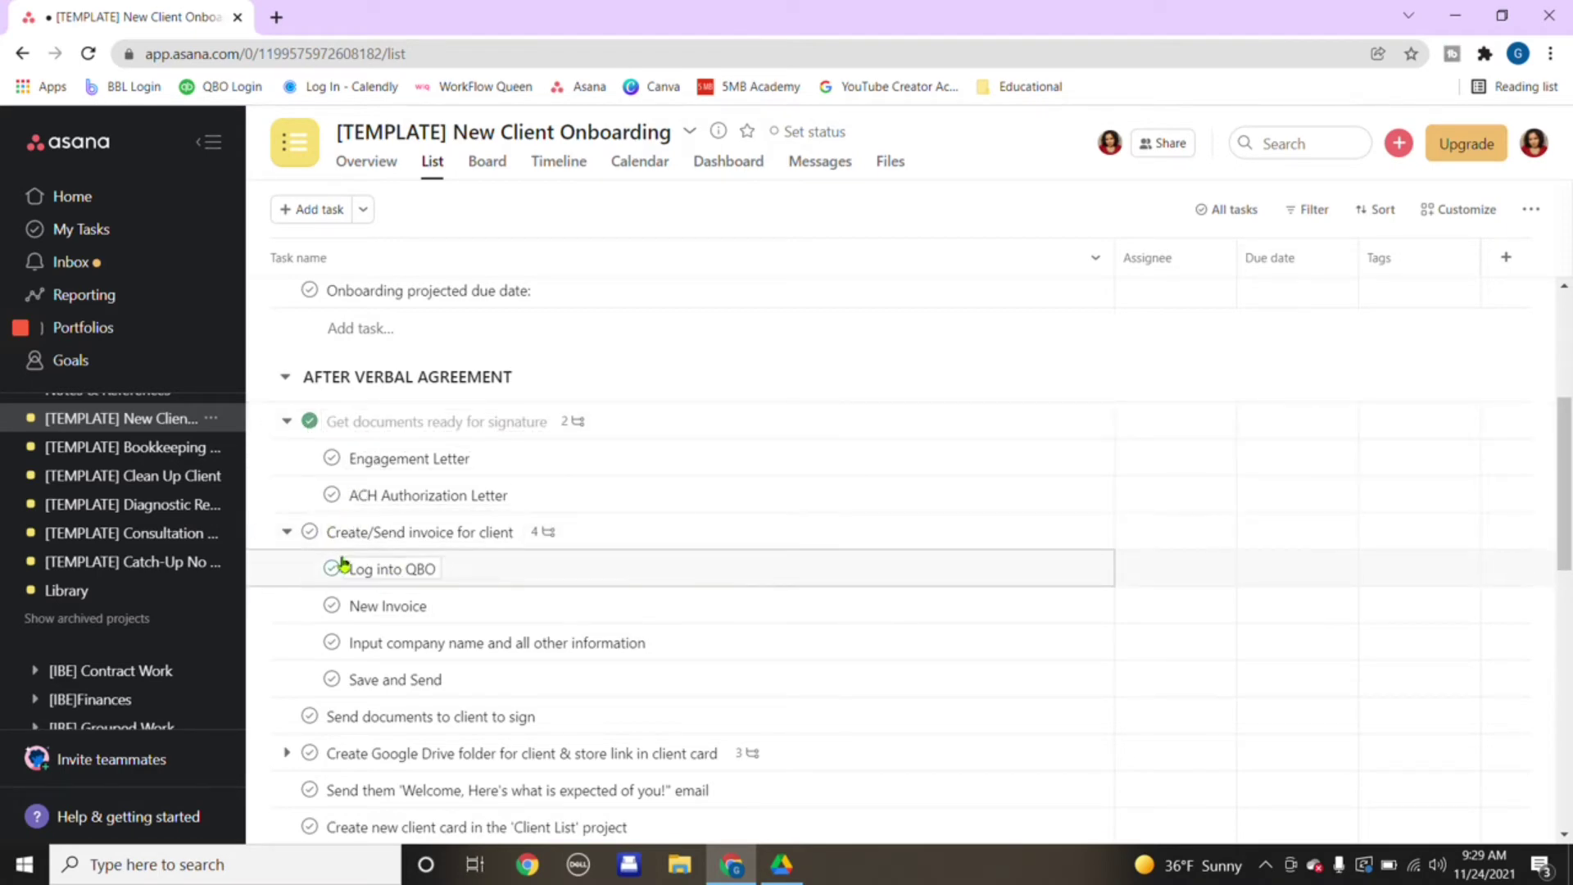
pyautogui.scroll(-2, 527, 537)
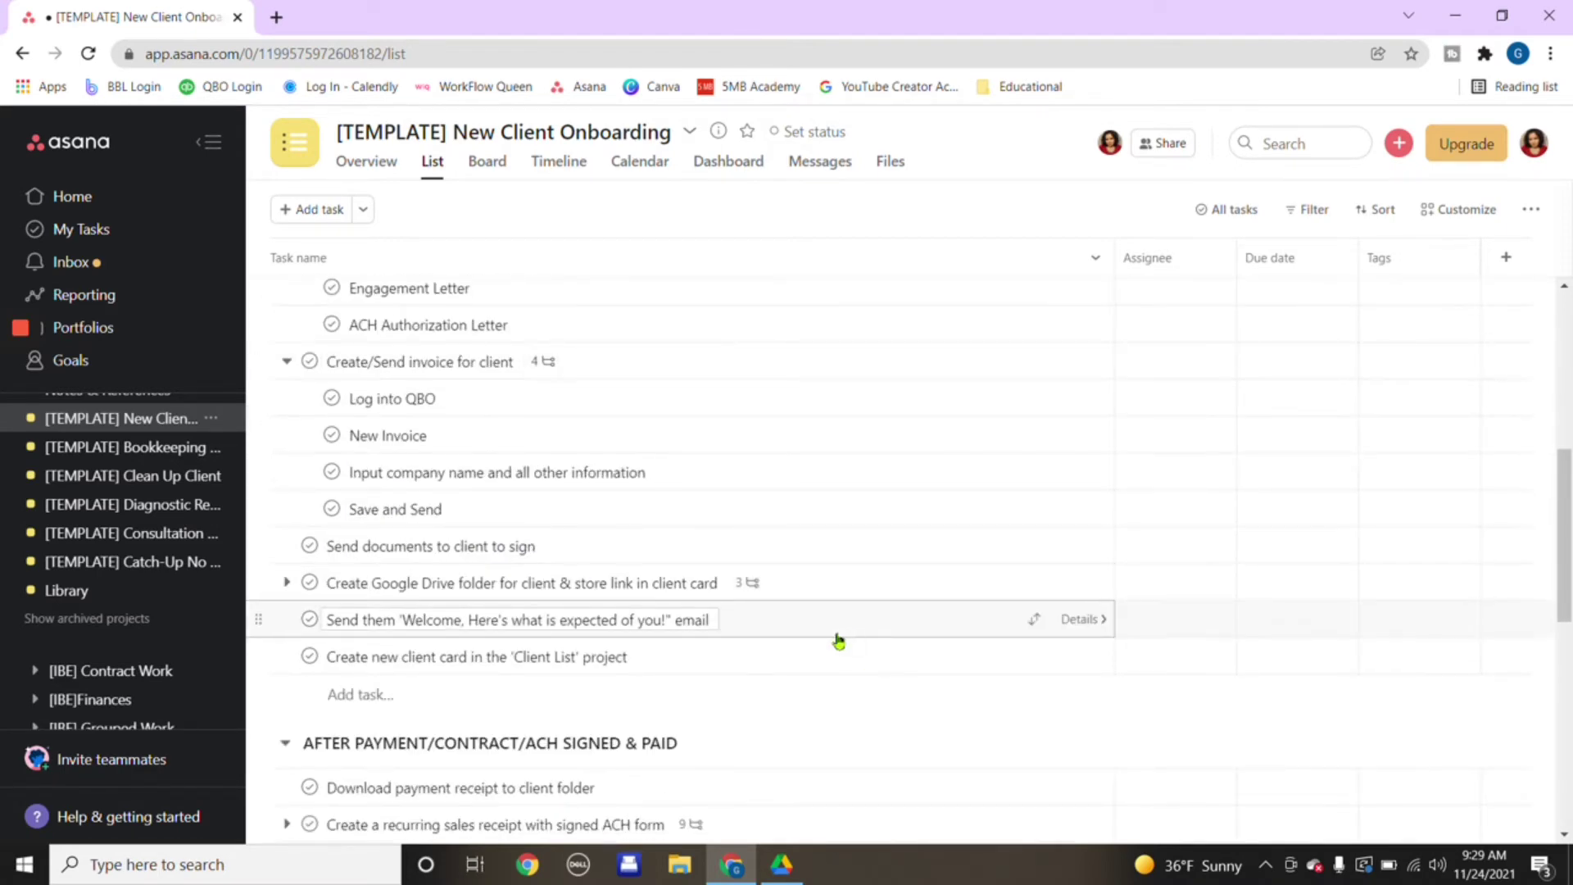
pyautogui.scroll(-2, 839, 699)
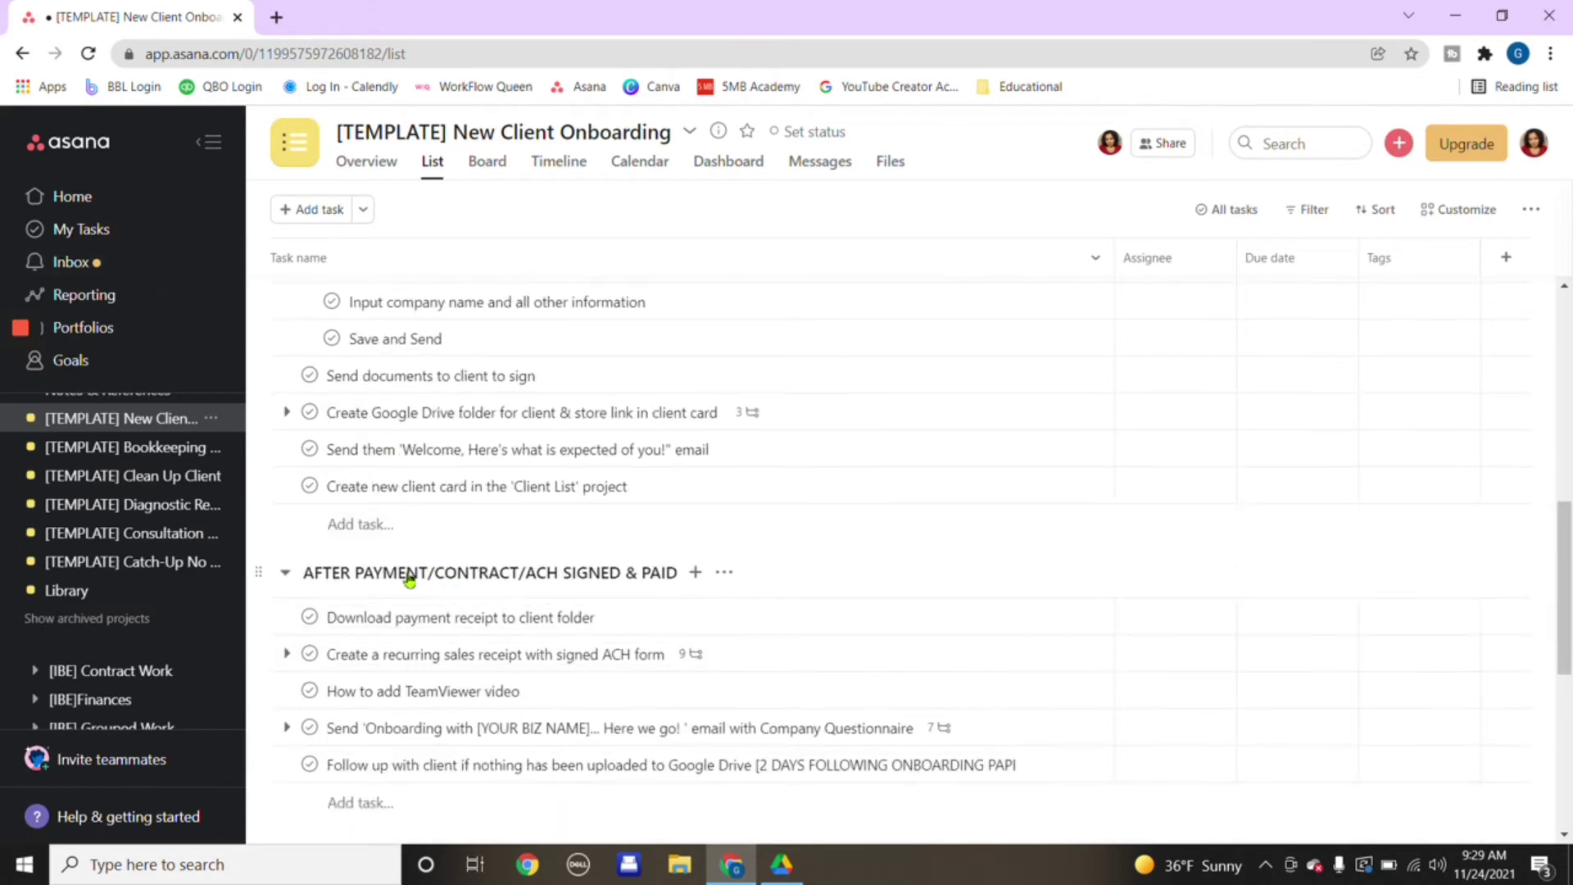
pyautogui.scroll(-4, 566, 586)
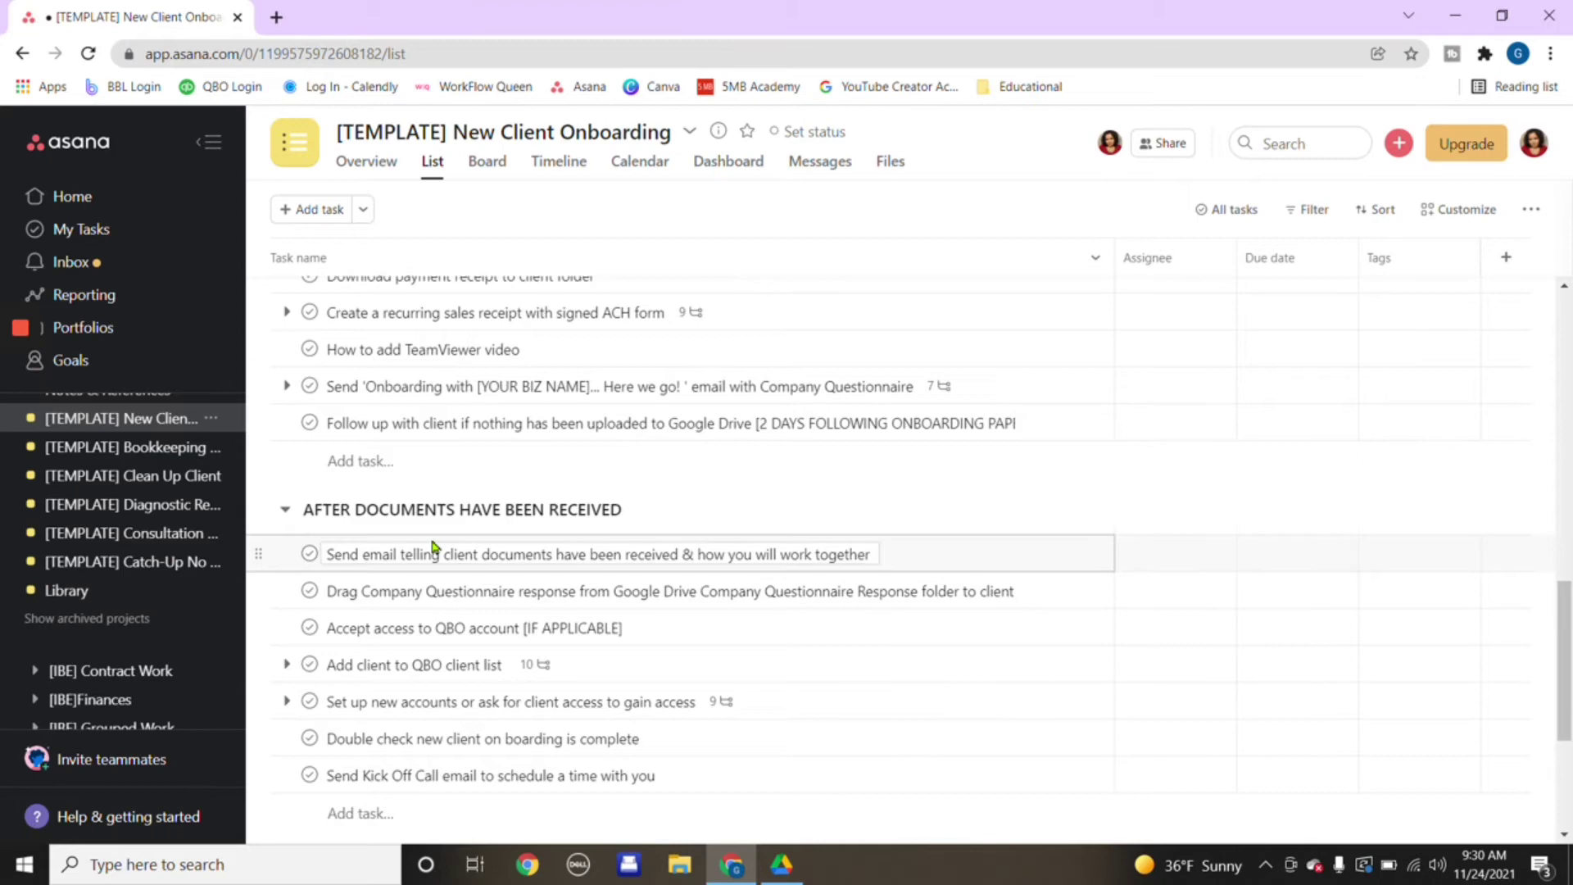
pyautogui.scroll(-4, 459, 548)
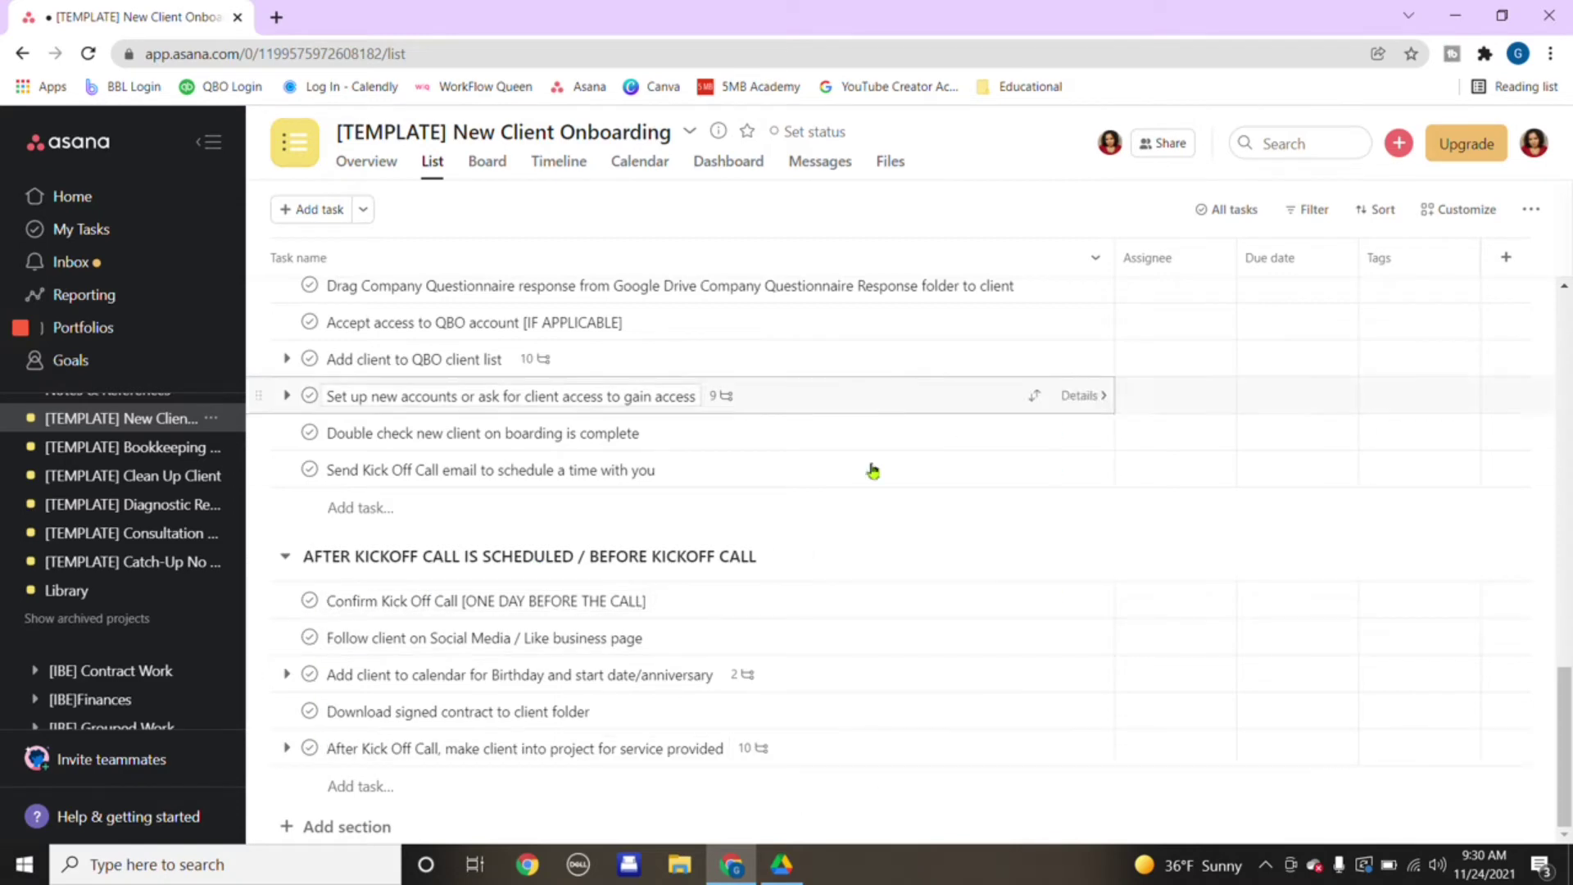
pyautogui.scroll(7, 606, 500)
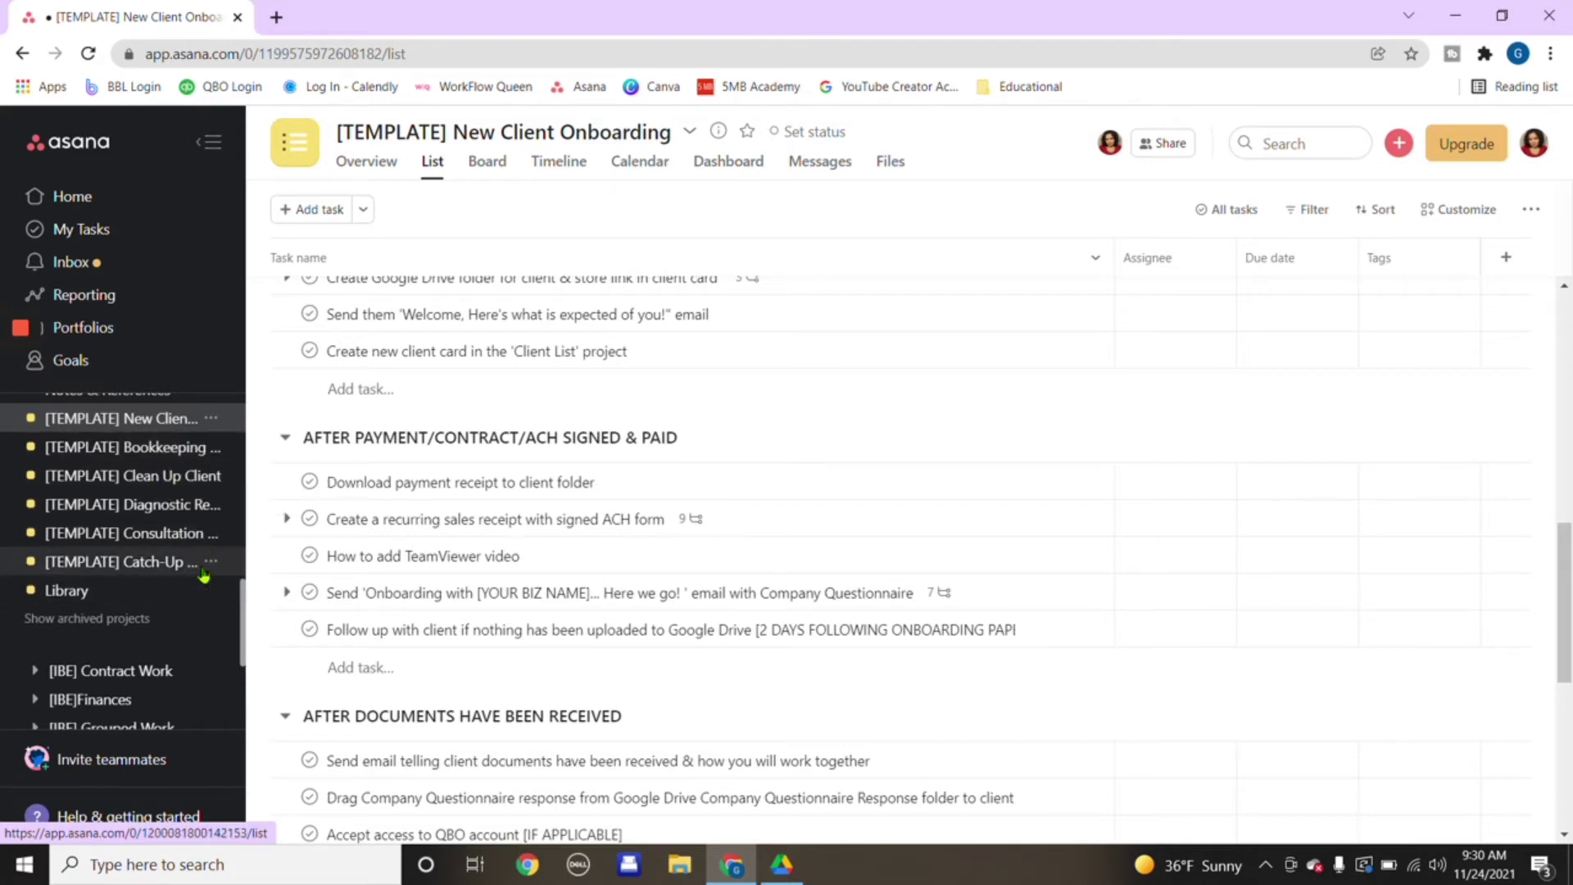
# - Open the Library project and scroll through the Trucking Specific, TAXES and ACCOUNTING sections
pyautogui.click(72, 589)
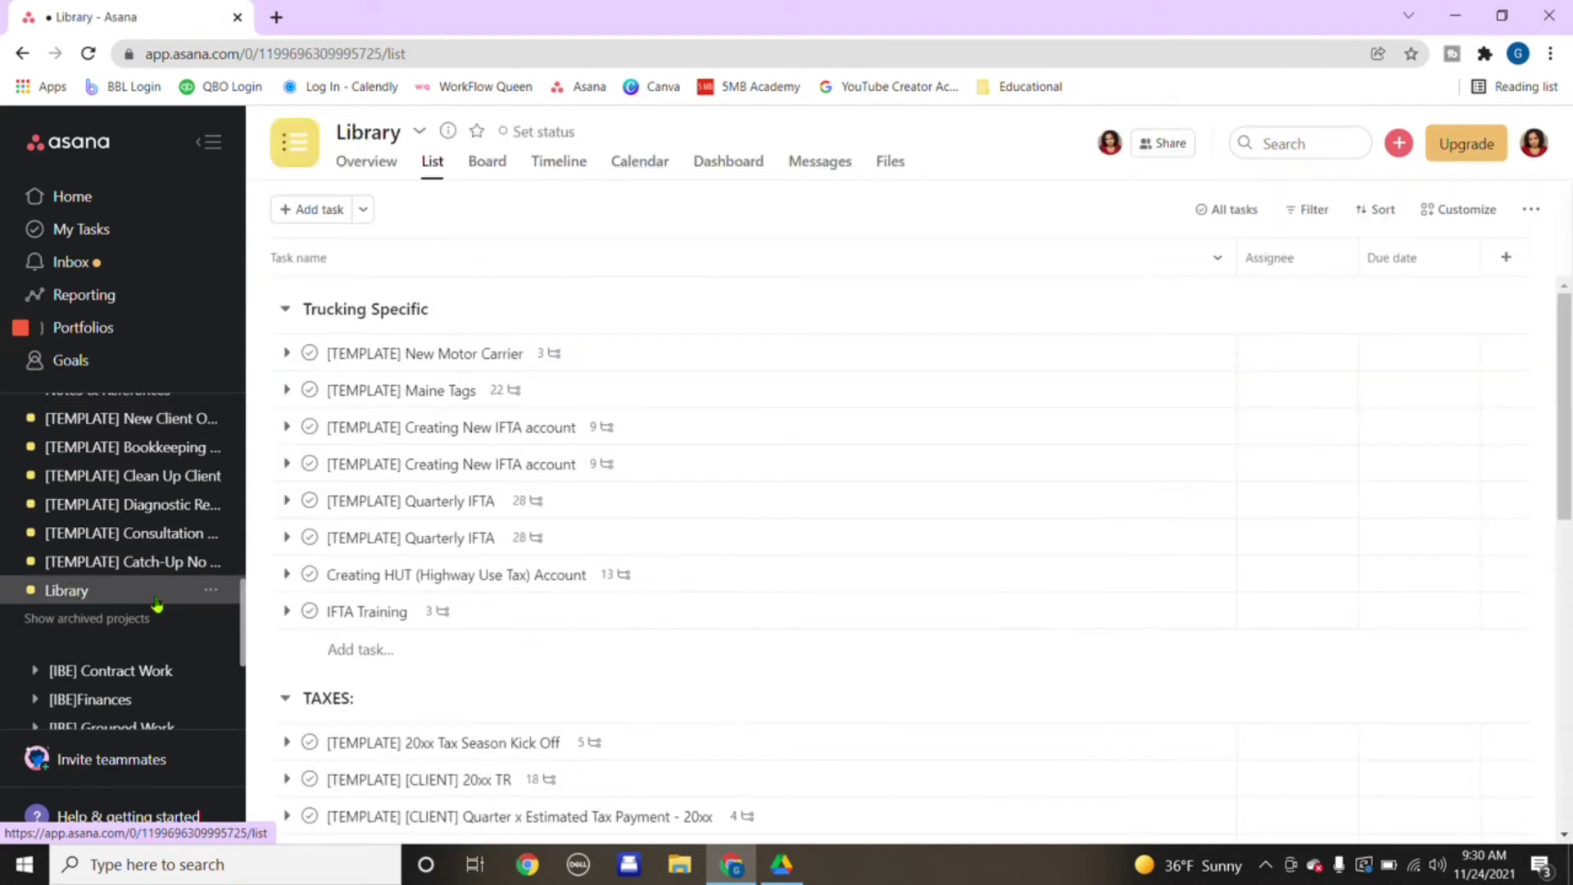
pyautogui.scroll(-2, 508, 360)
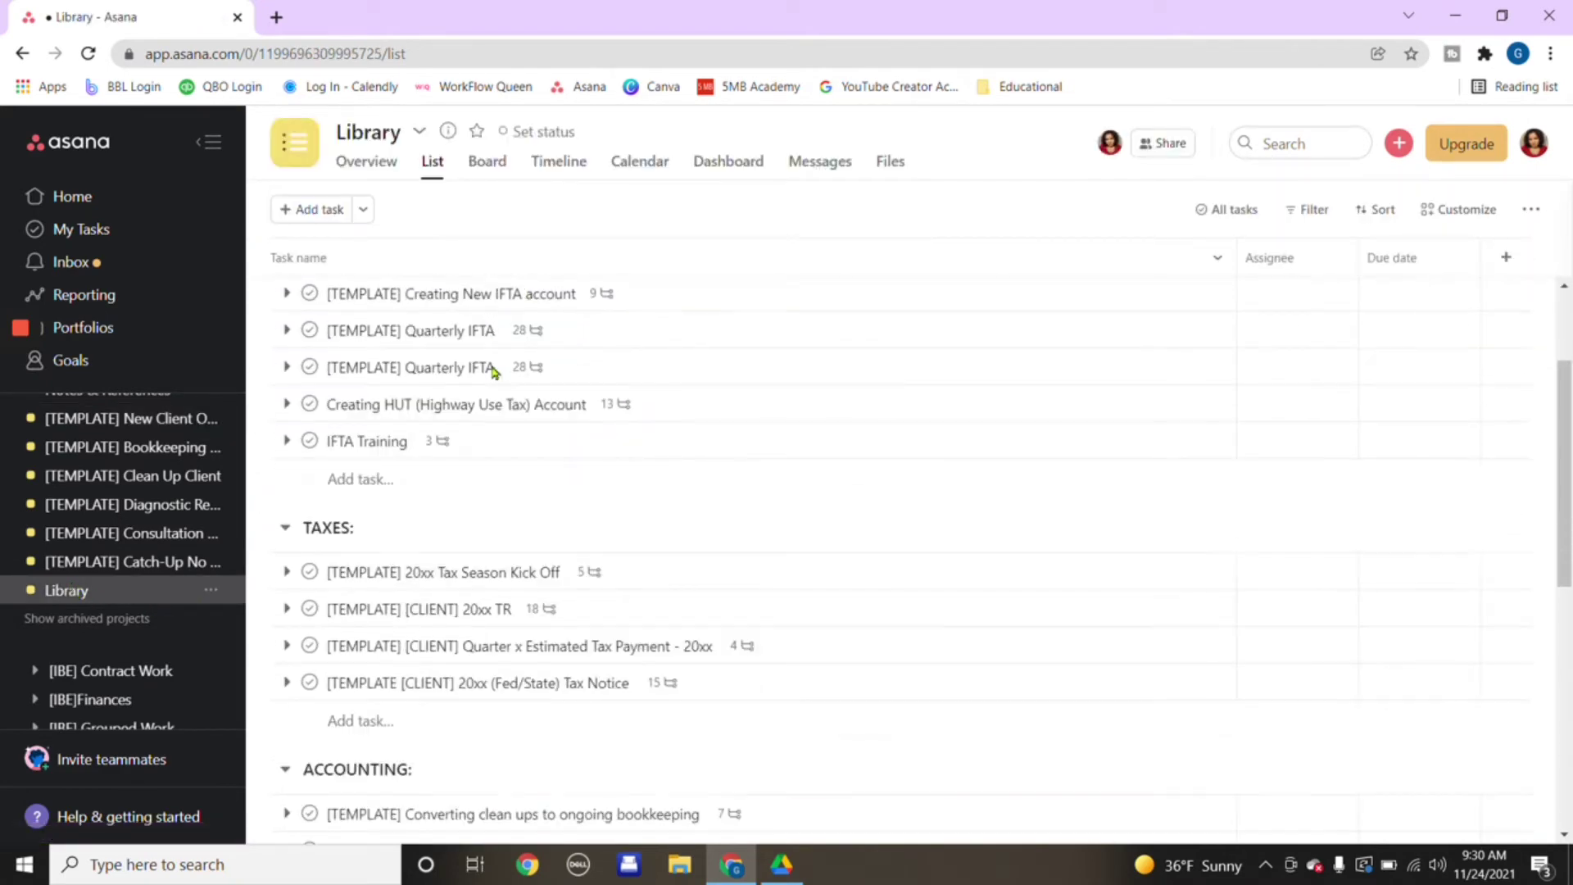
pyautogui.scroll(-4, 544, 646)
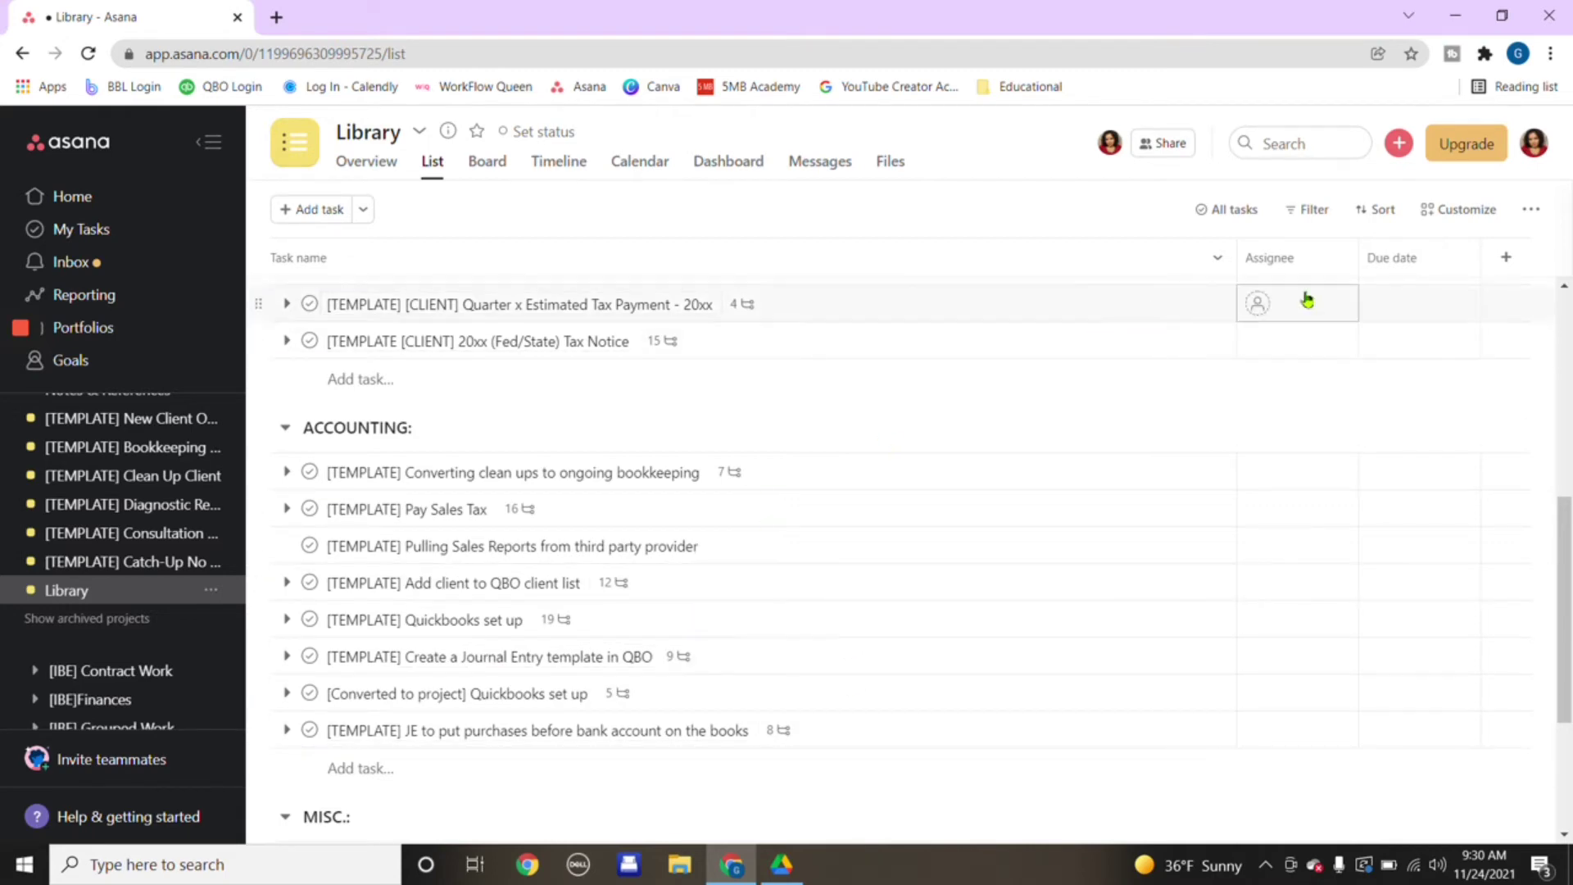
# - Look over the Upgrade pricing plans, then go back to the MC/DOT Clients list
pyautogui.click(1446, 152)
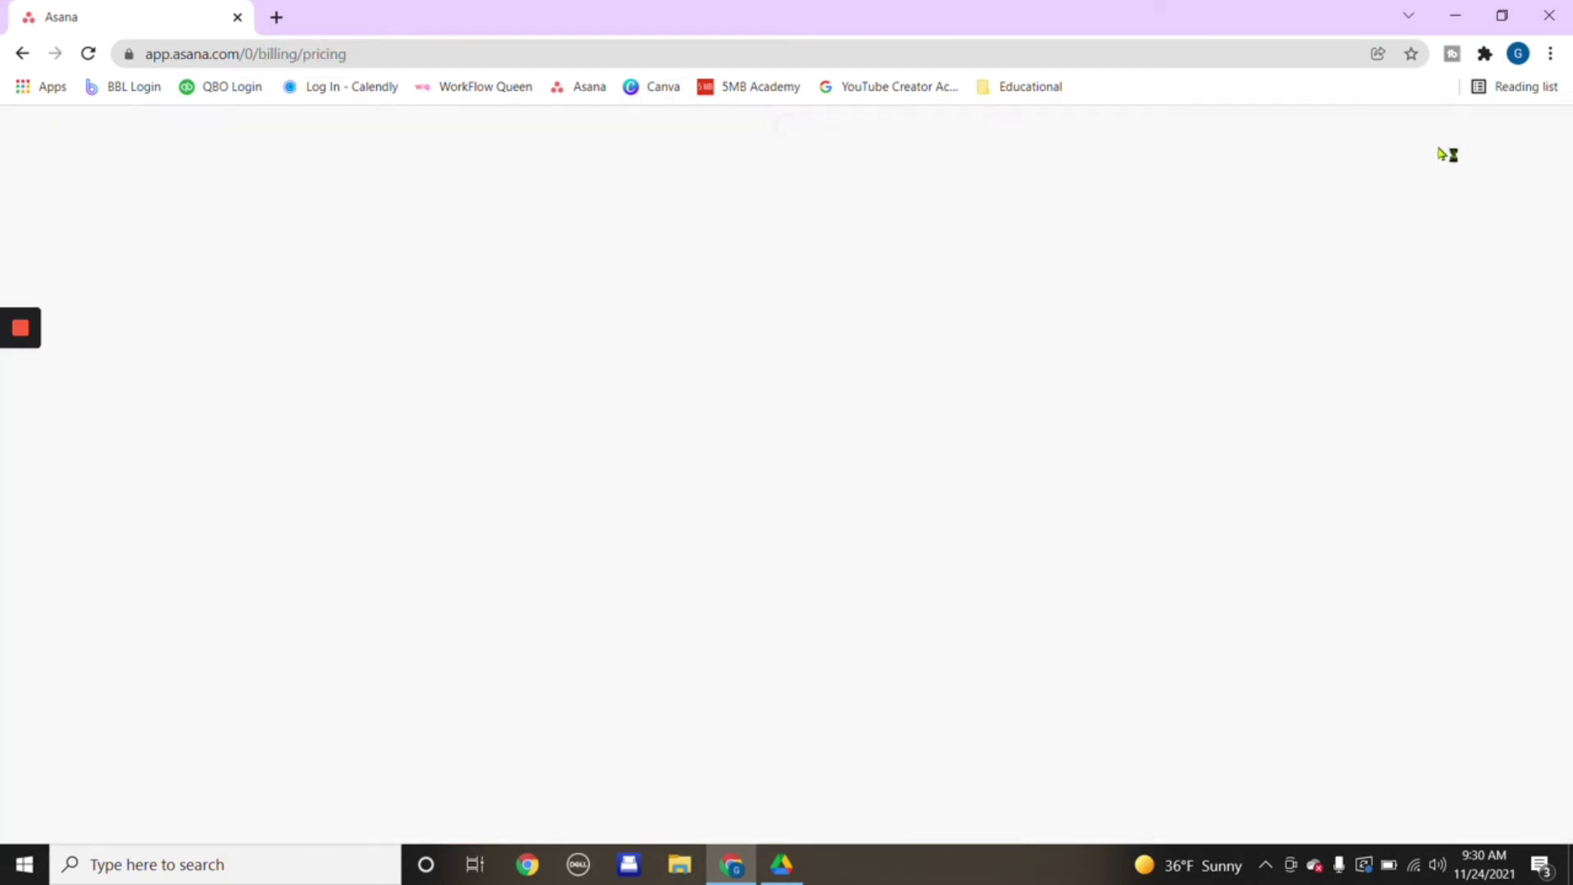
pyautogui.scroll(-2, 878, 607)
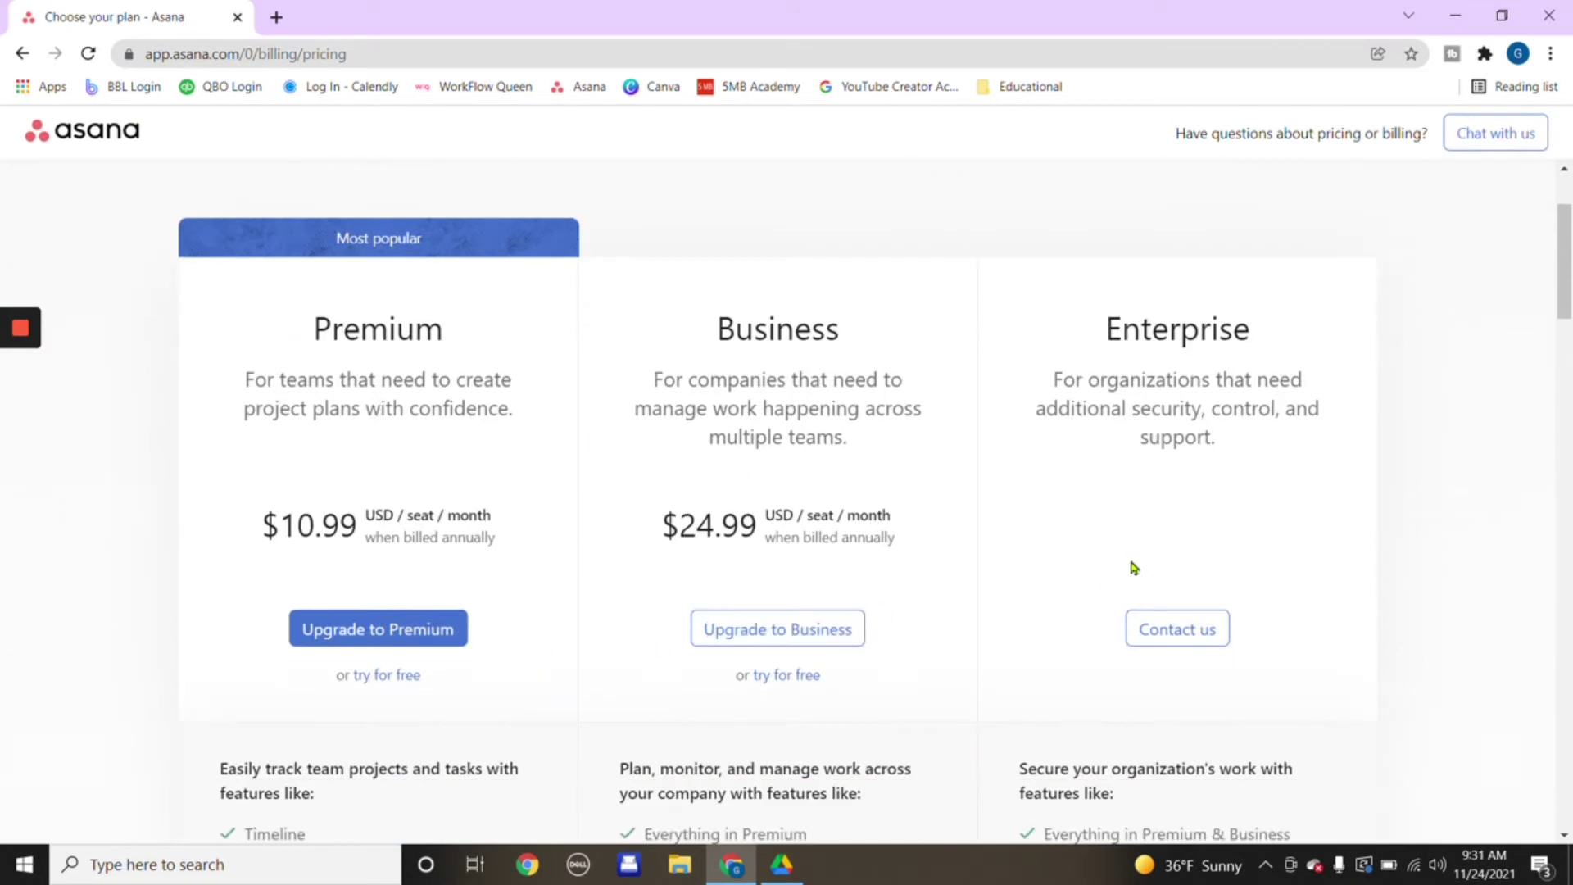
pyautogui.click(22, 53)
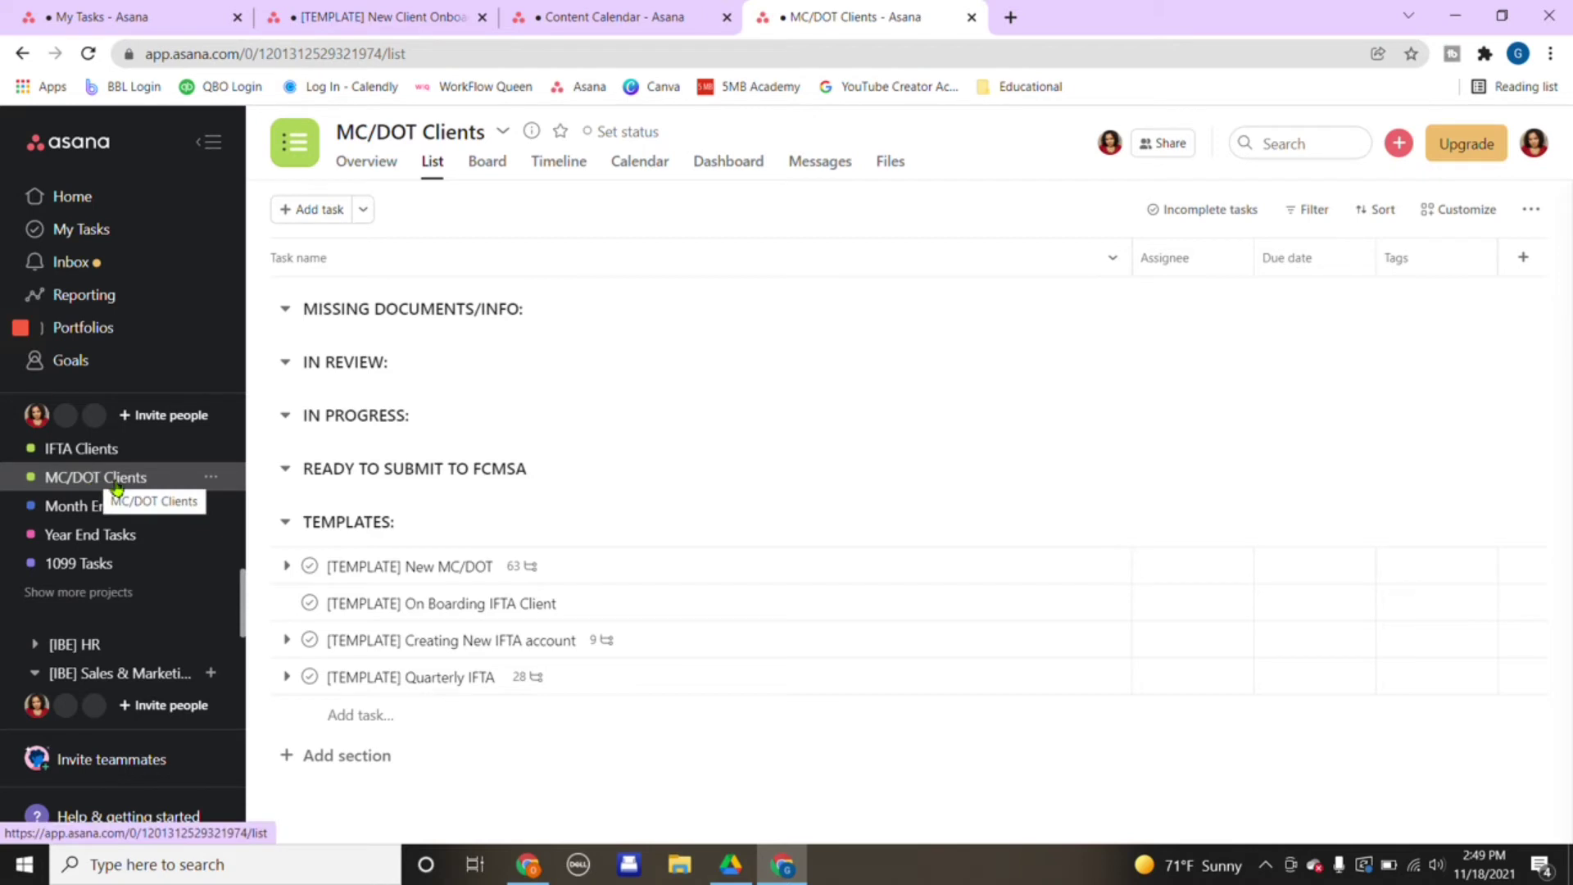
# - Expand [TEMPLATE] New MC/DOT's subtasks from PRE-APPLICATION and open its details
pyautogui.scroll(2, 127, 492)
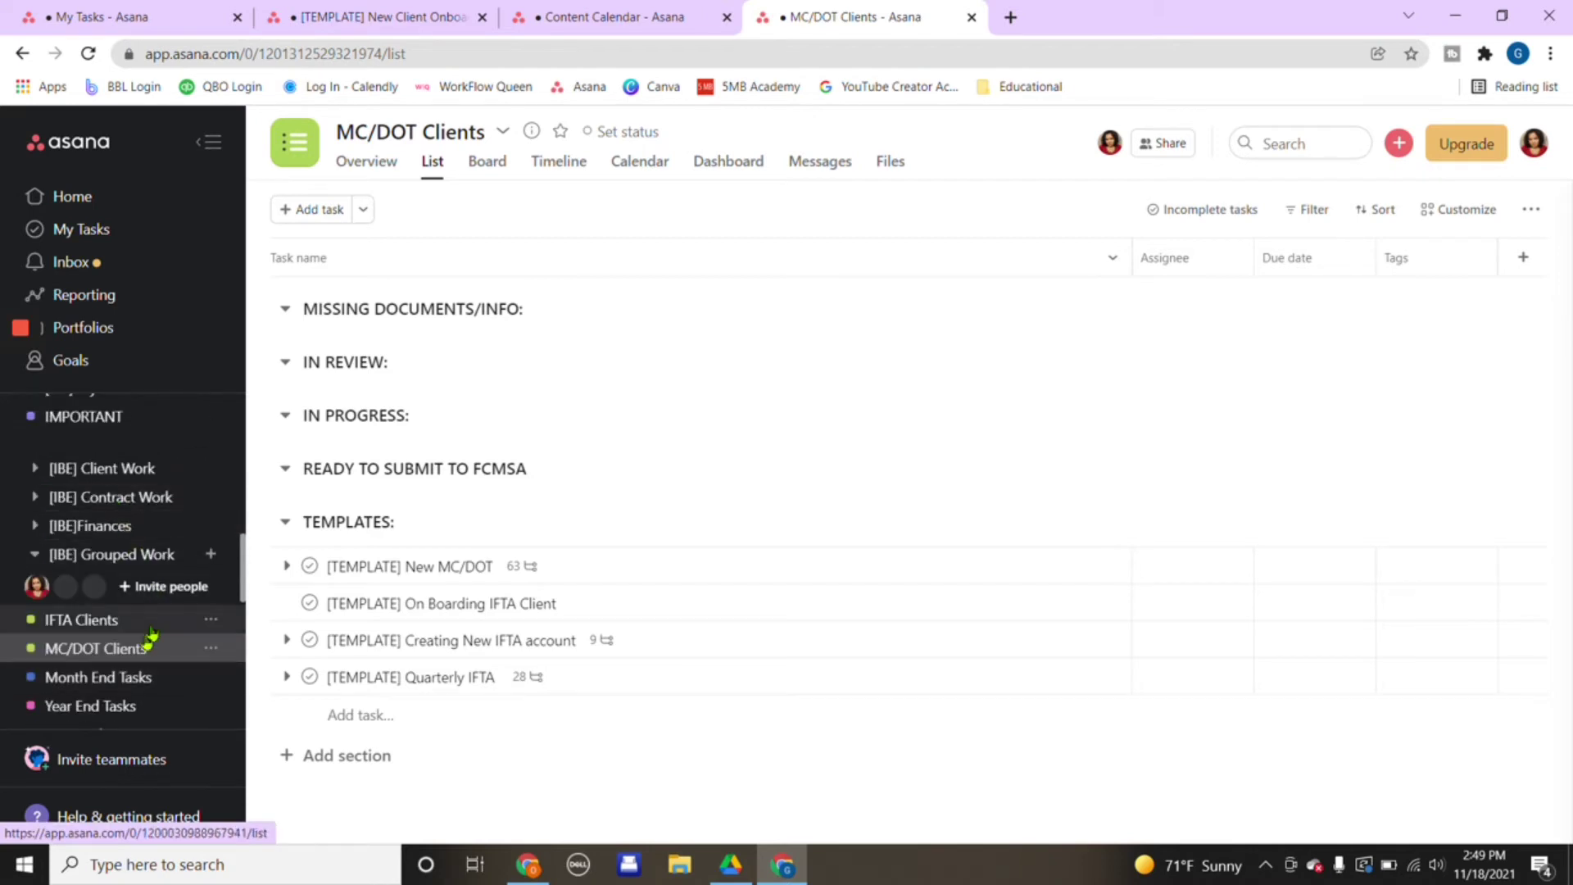
pyautogui.scroll(-2, 134, 639)
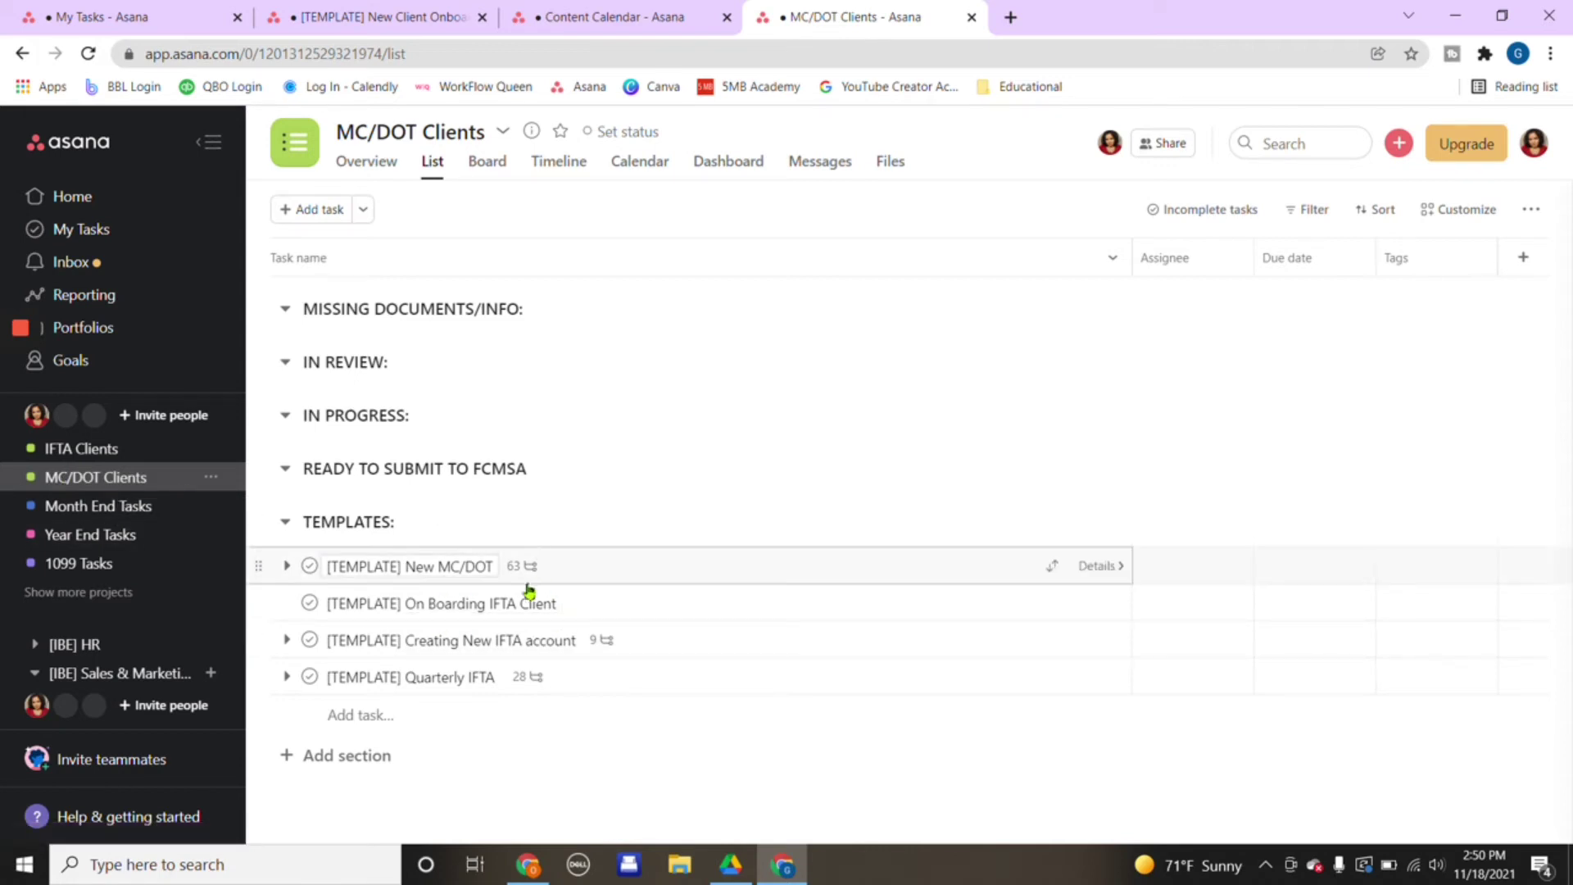
pyautogui.click(283, 567)
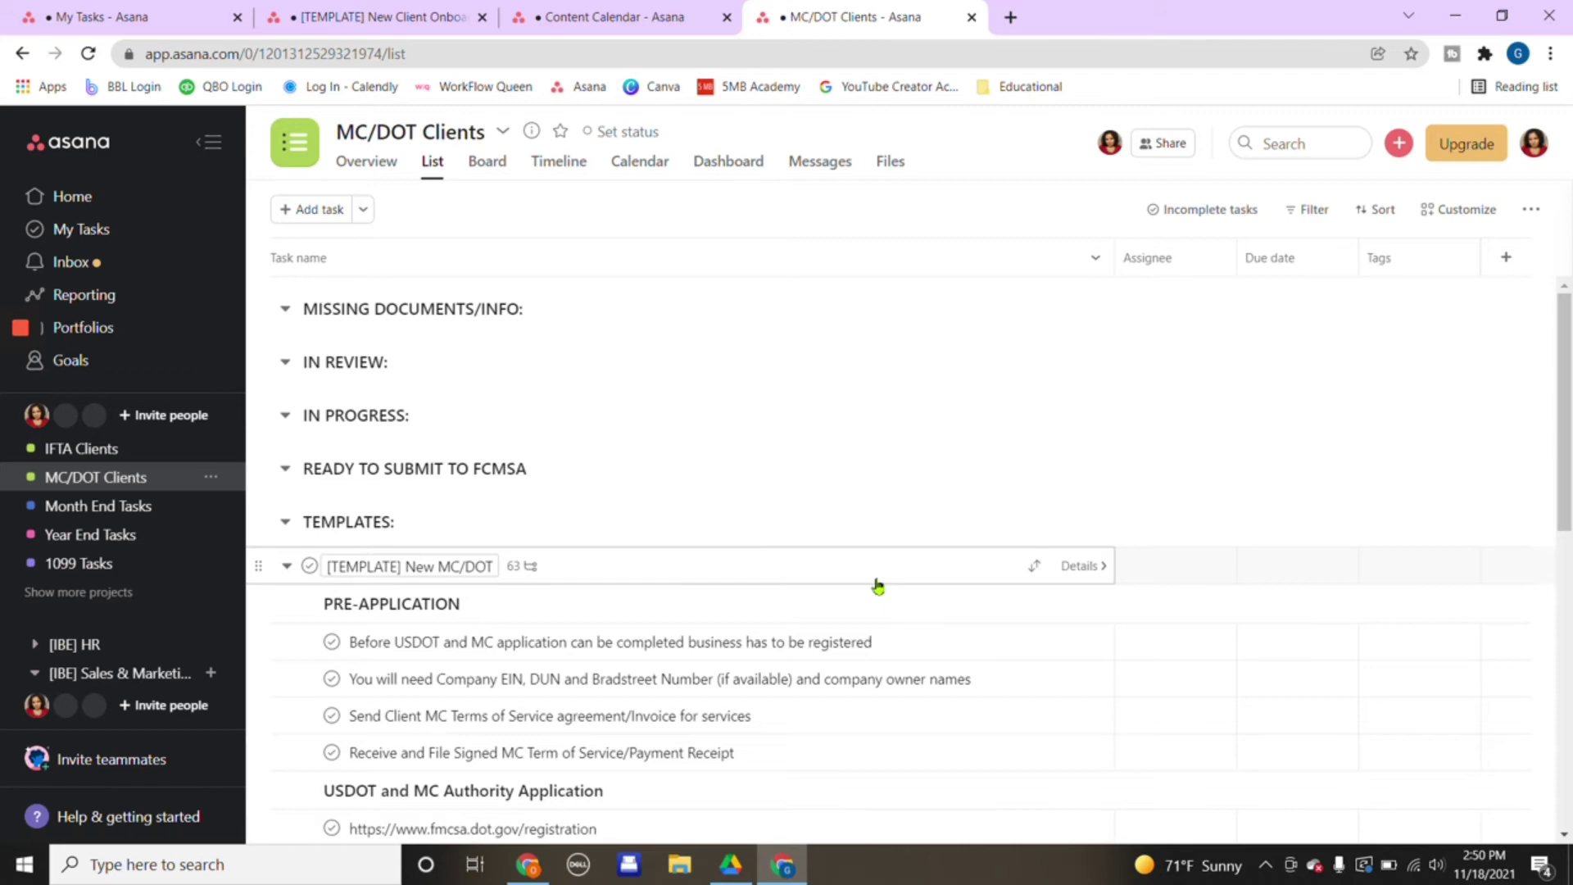
pyautogui.click(958, 573)
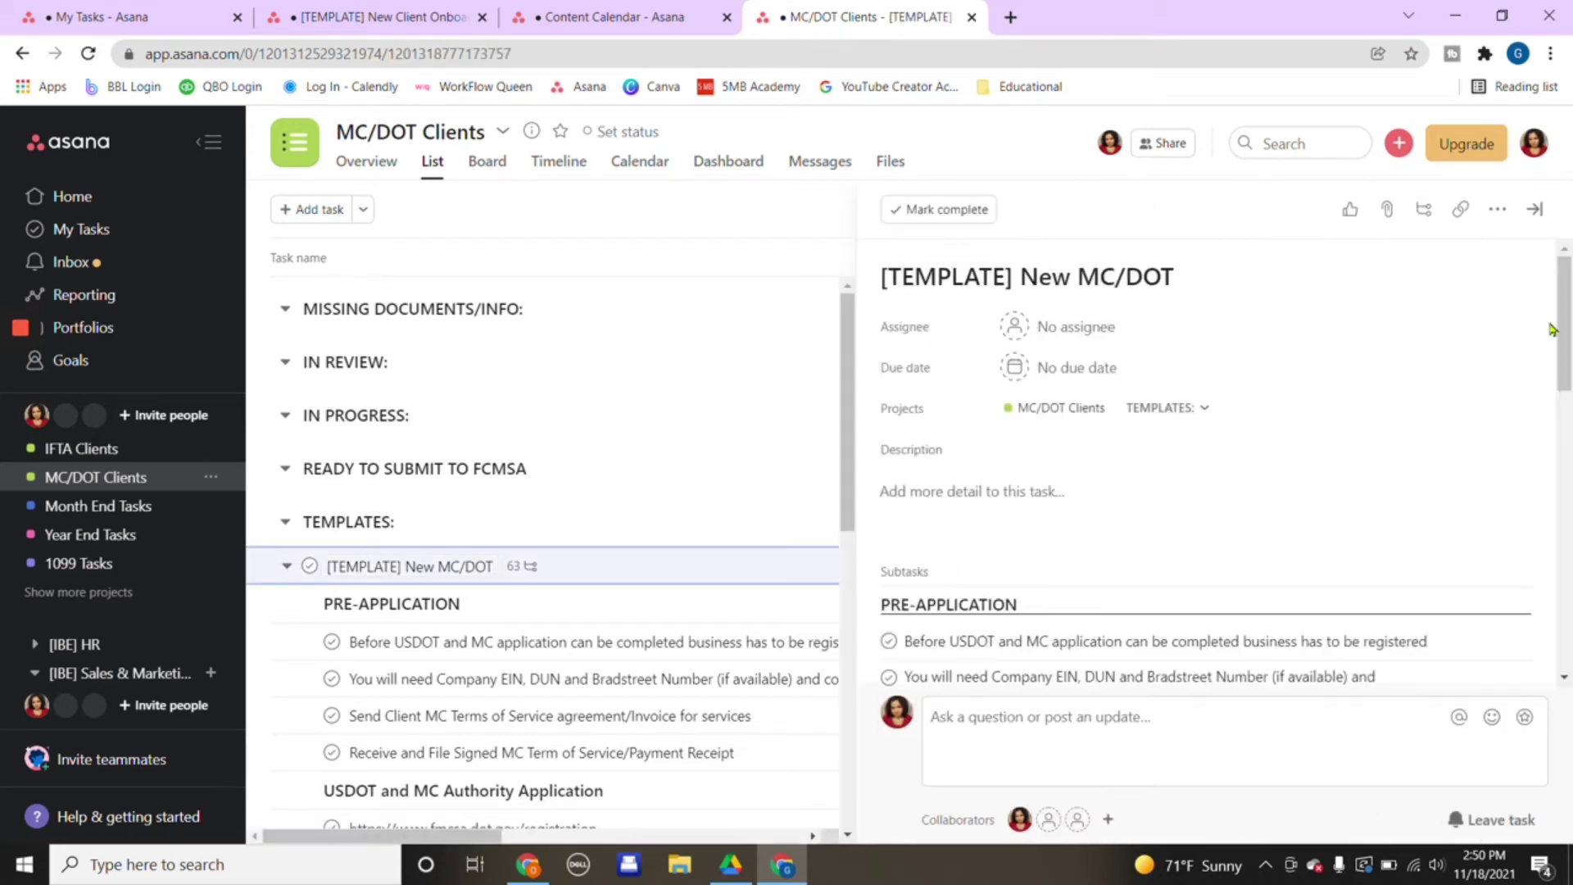
# - Duplicate the [TEMPLATE] New MC/DOT task and rename the copy 'Transporting LLC New MC/DOT'
pyautogui.click(1498, 215)
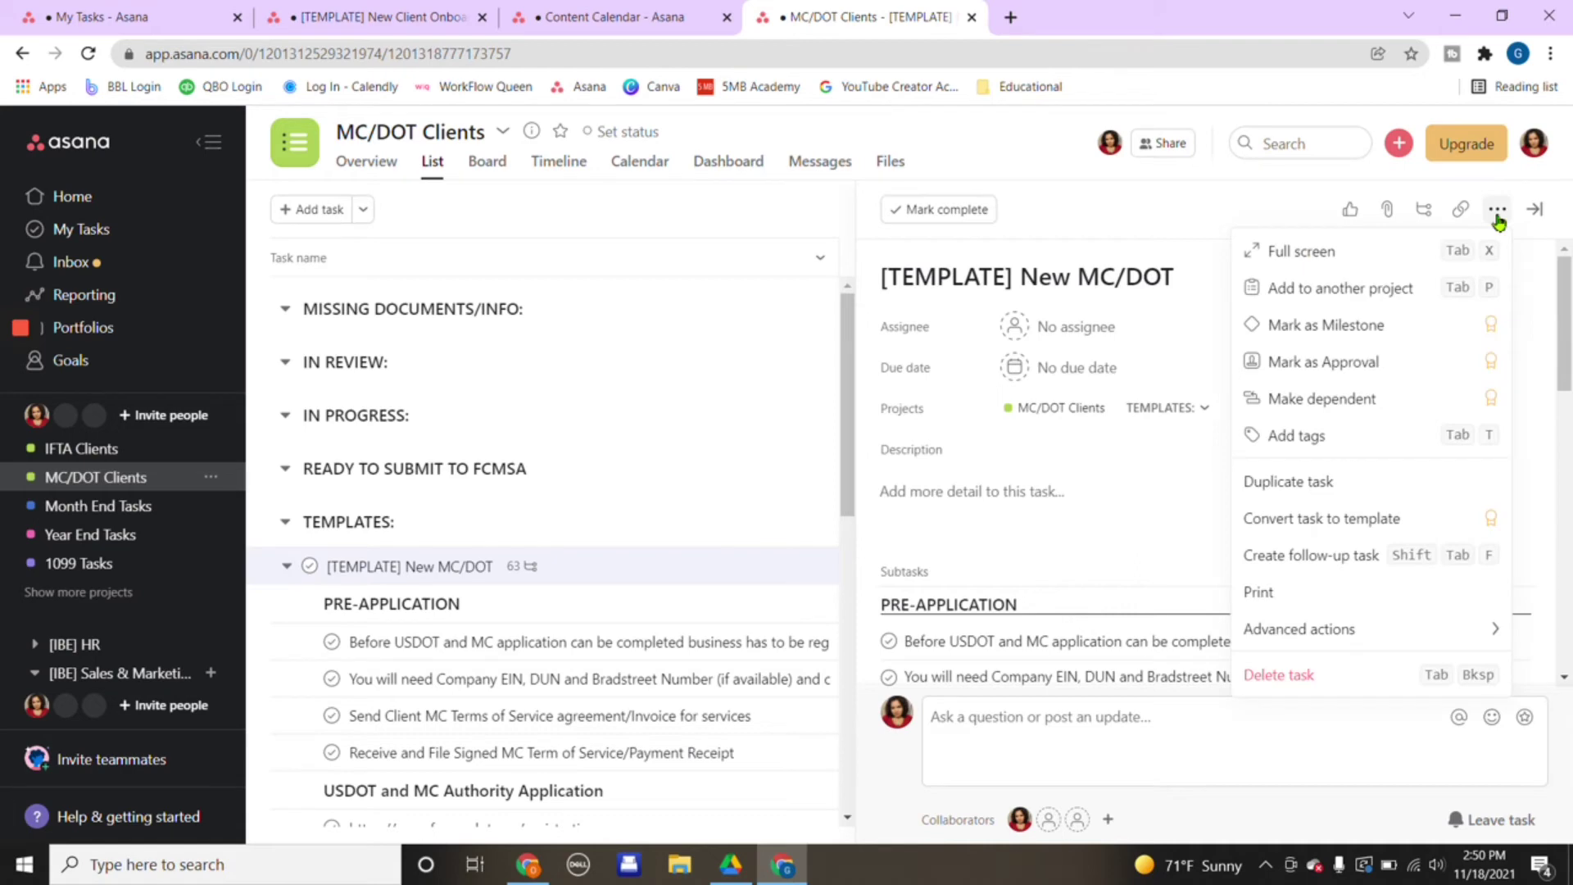
pyautogui.click(1335, 483)
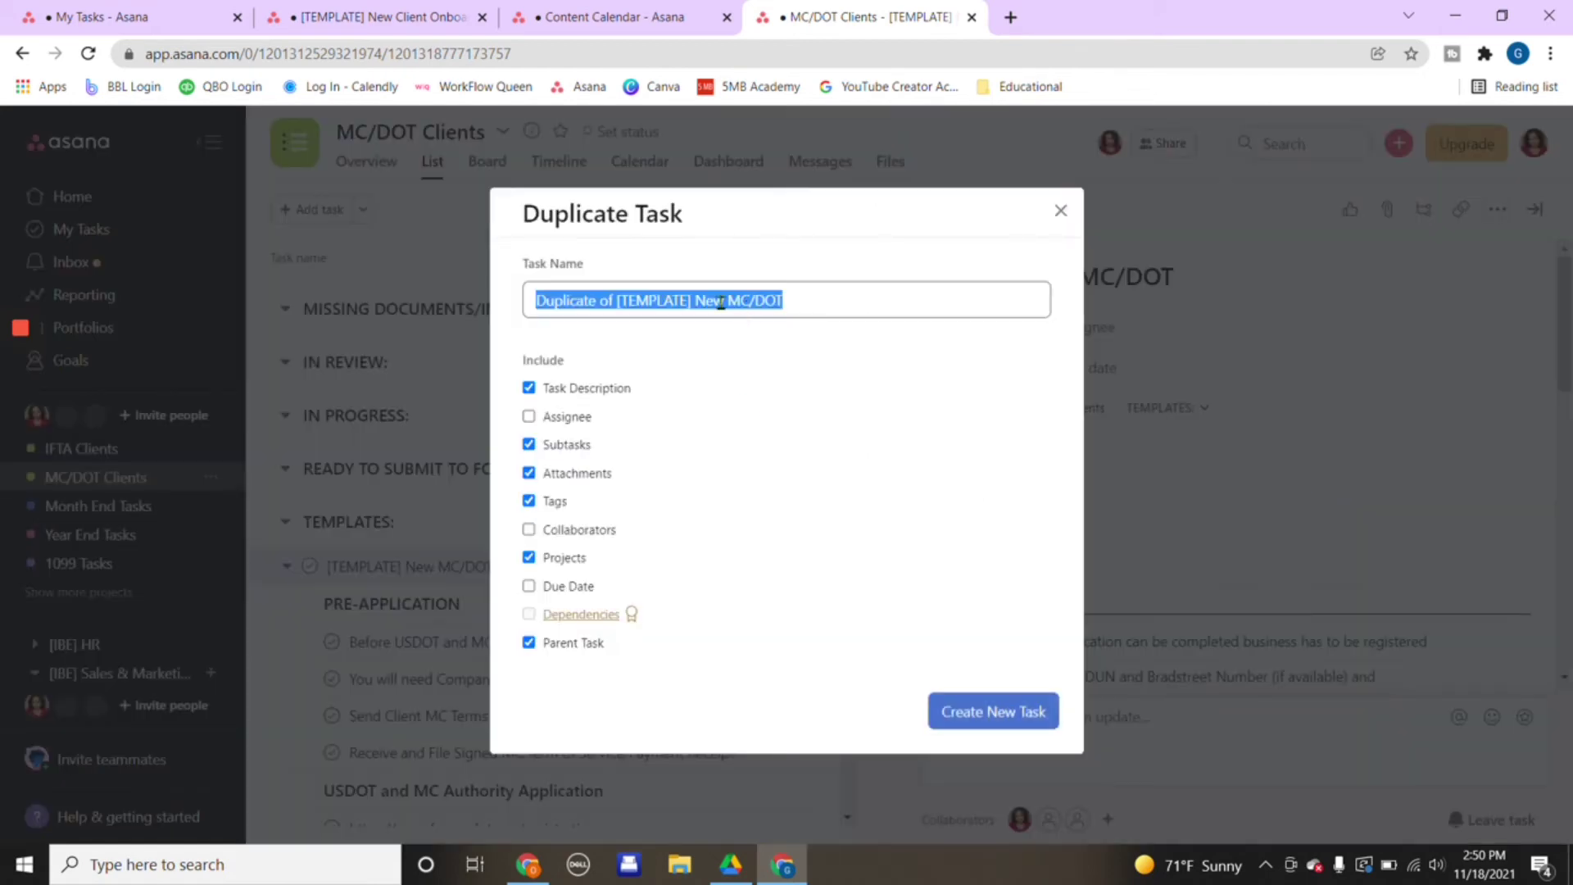
pyautogui.doubleClick(694, 301)
pyautogui.moveTo(694, 301); pyautogui.dragTo(578, 281)
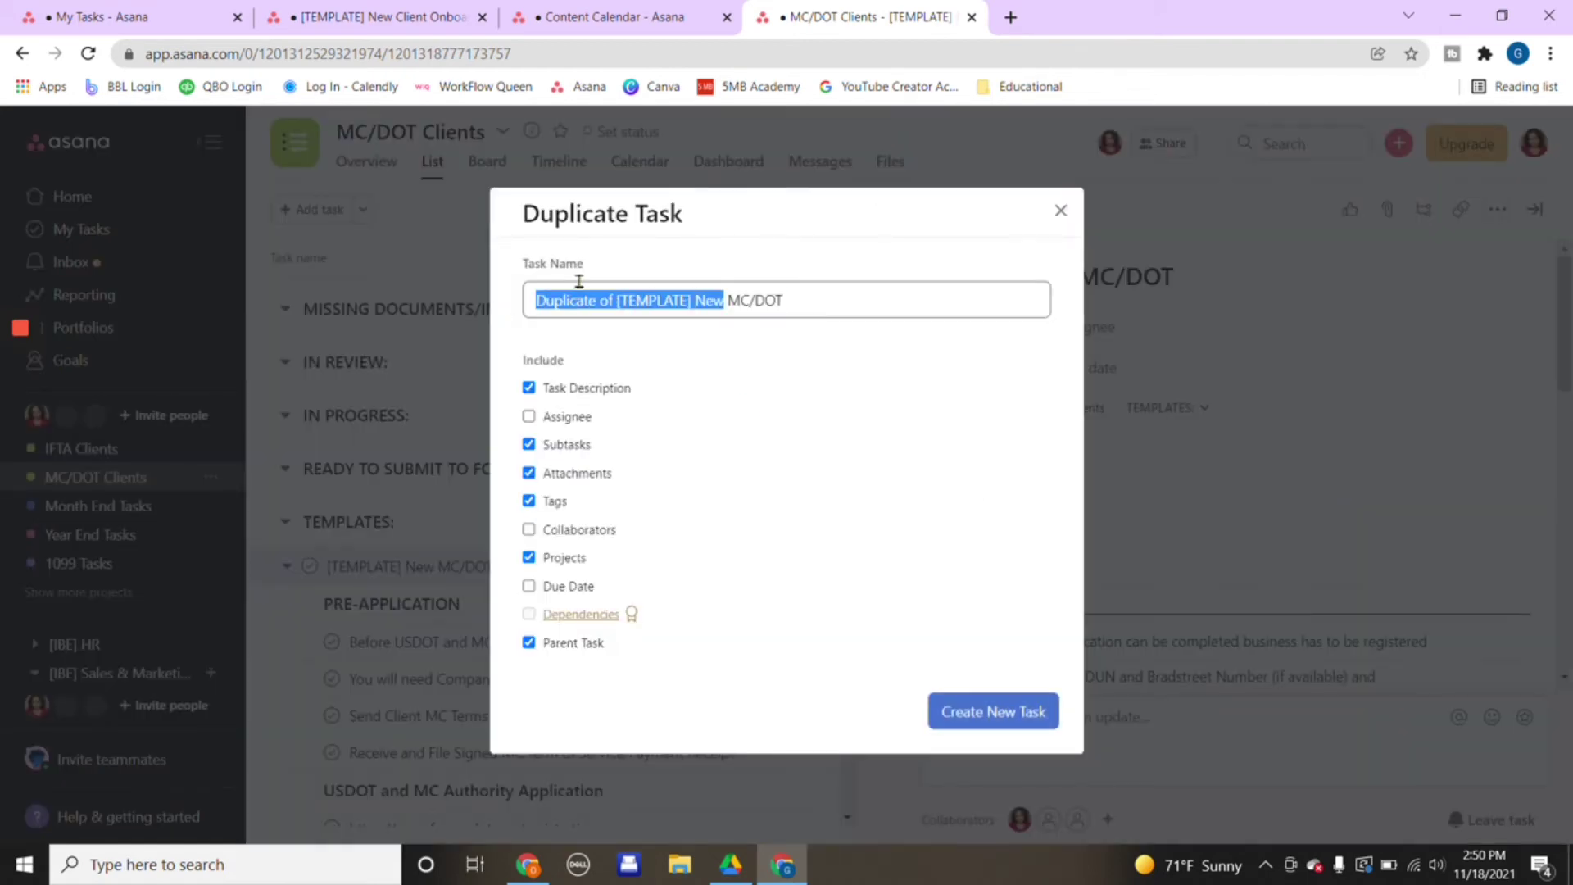
pyautogui.click(689, 302)
pyautogui.moveTo(691, 301); pyautogui.dragTo(531, 306)
pyautogui.write('Tran')
pyautogui.write('sporting')
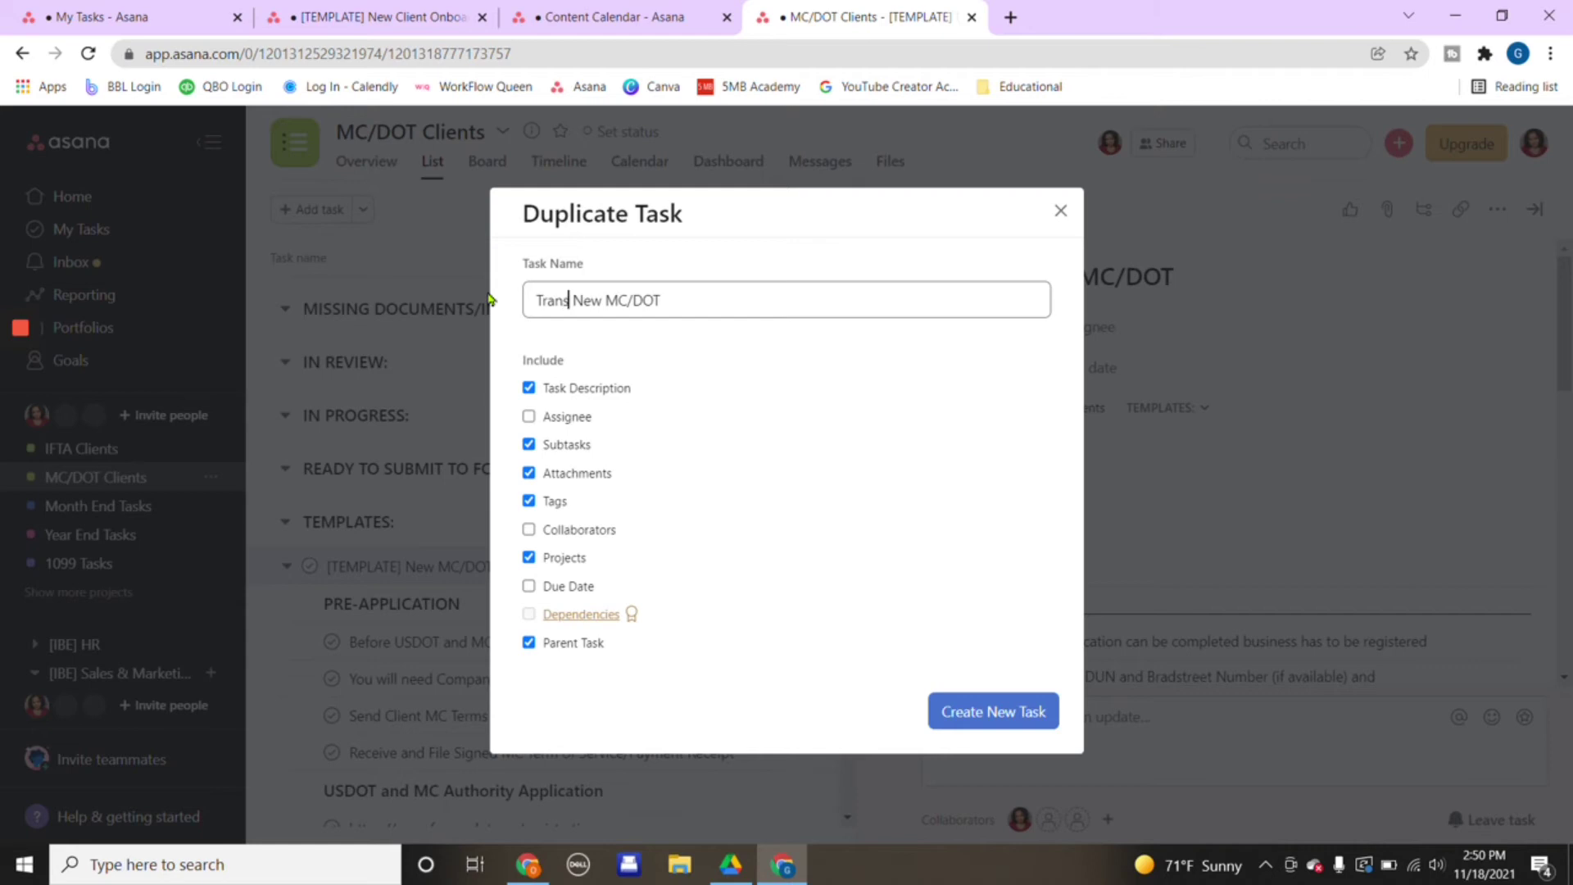
pyautogui.write(' LLC')
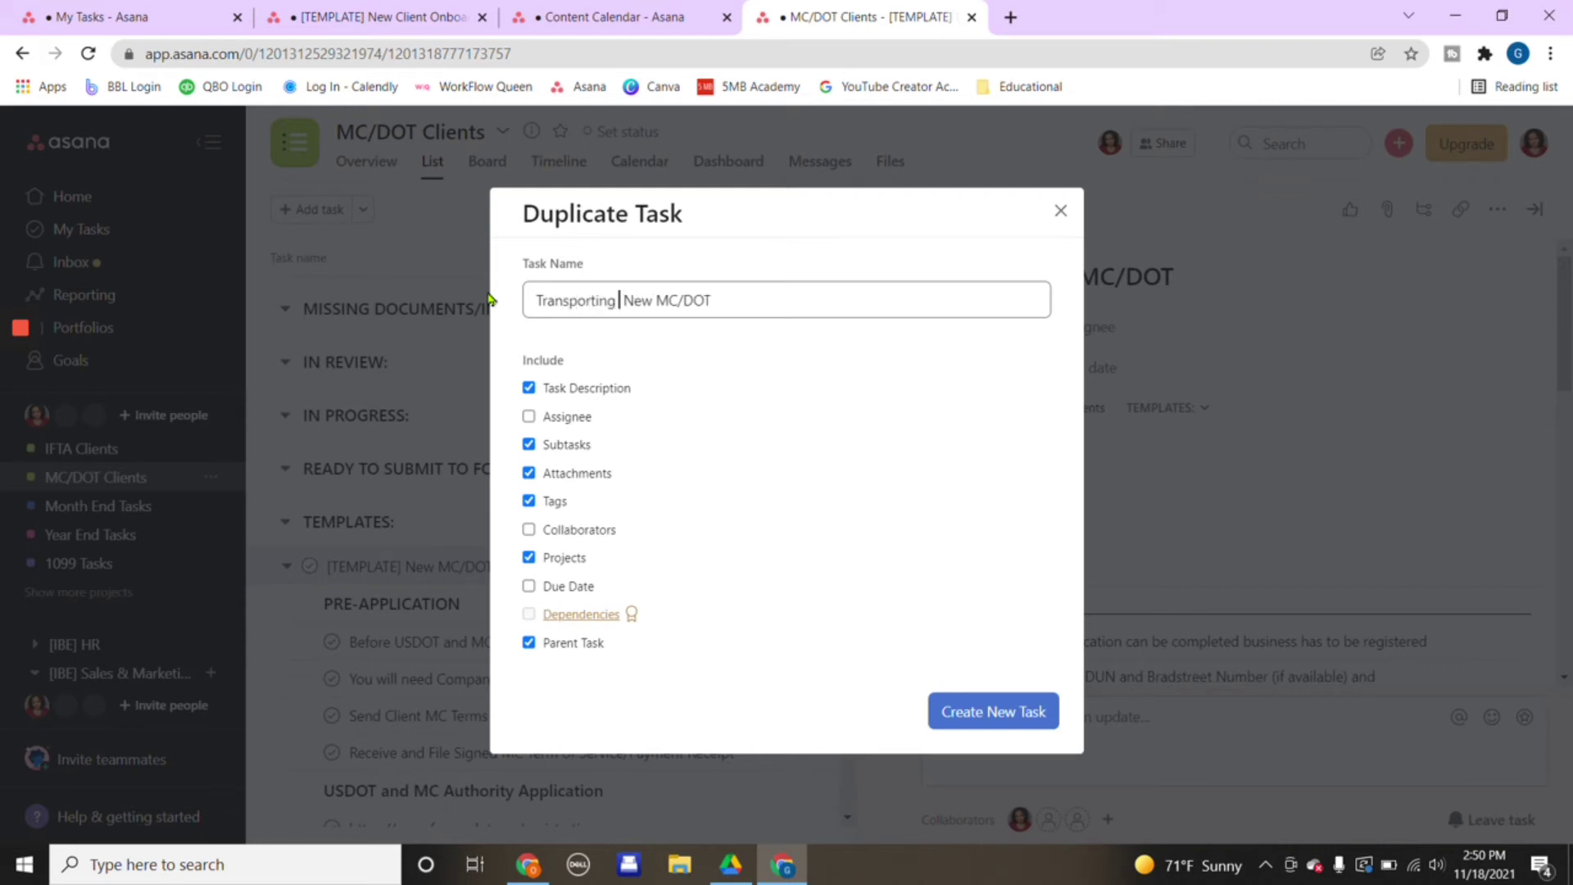
# - Include assignee, collaborators and due date in the duplicate and create it
pyautogui.click(529, 417)
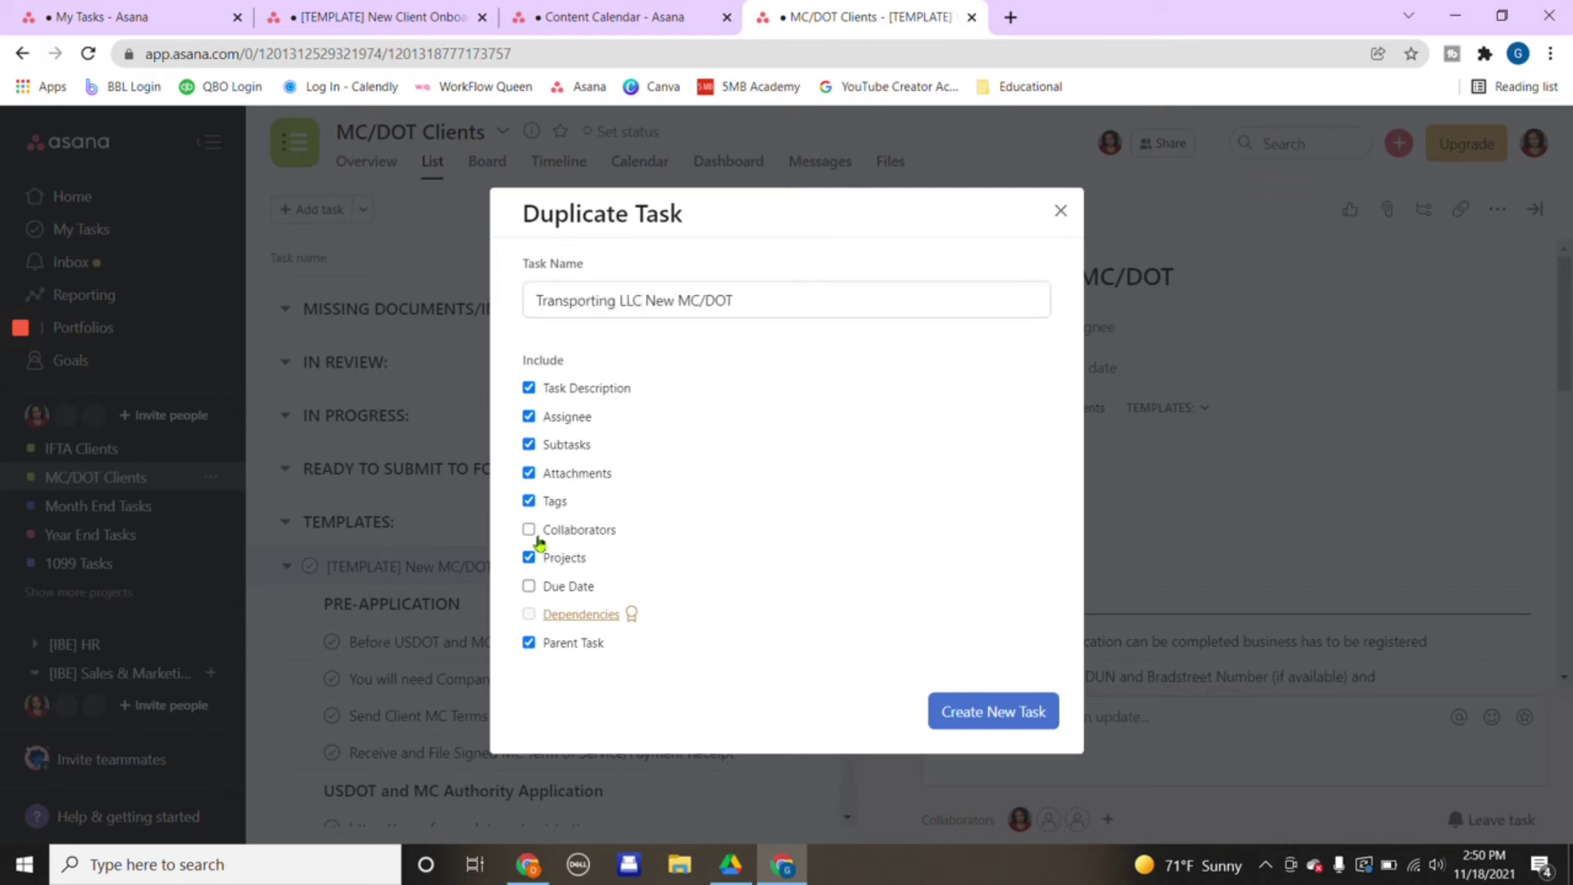
pyautogui.click(530, 529)
pyautogui.click(529, 586)
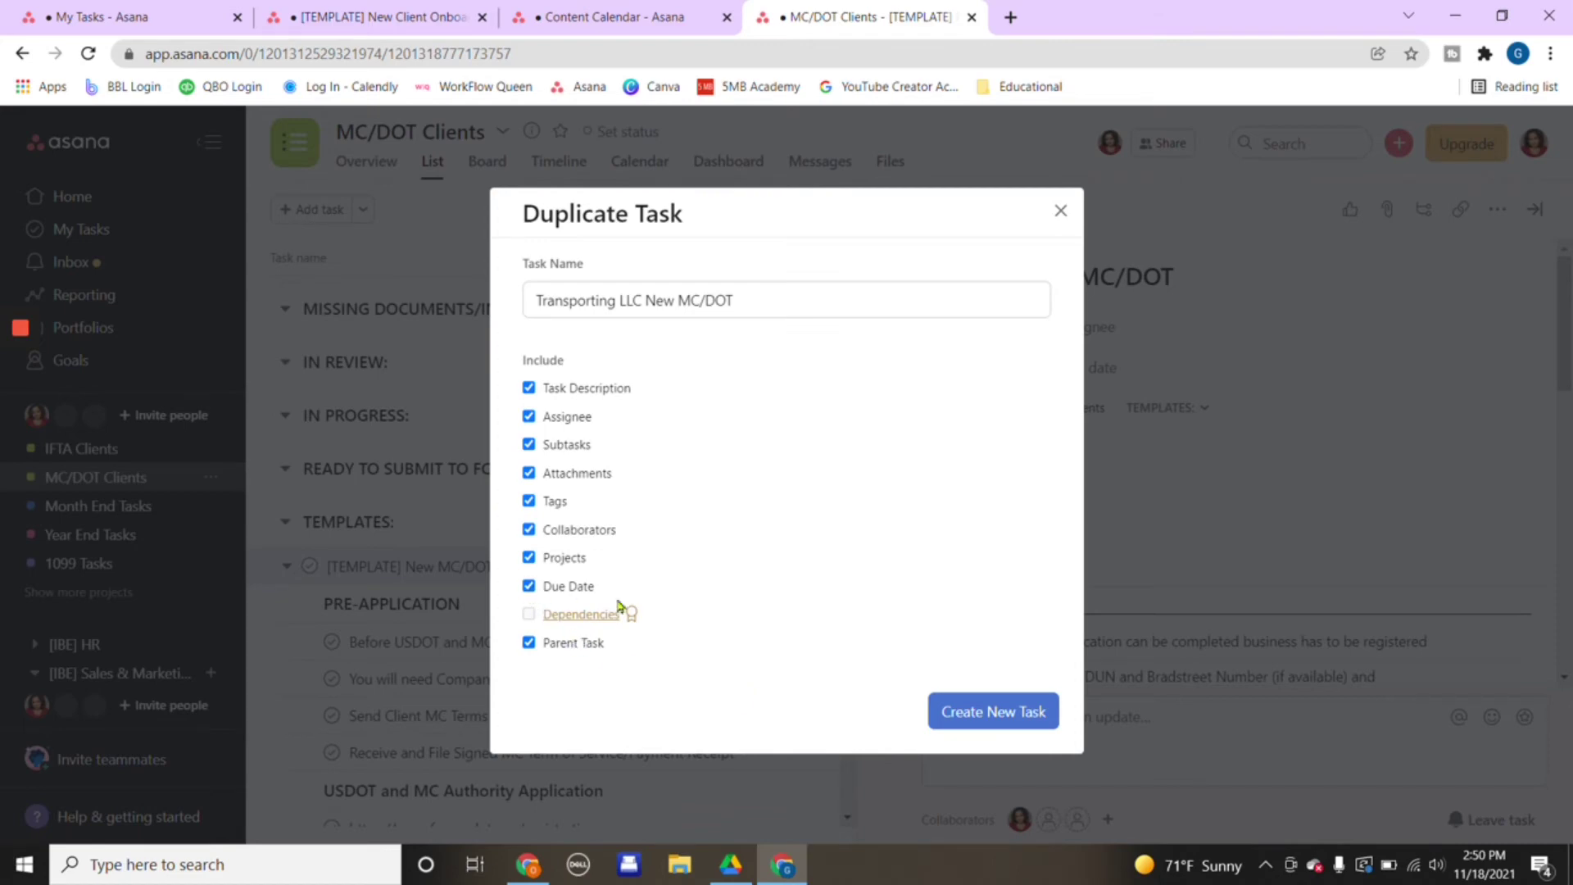
pyautogui.click(987, 715)
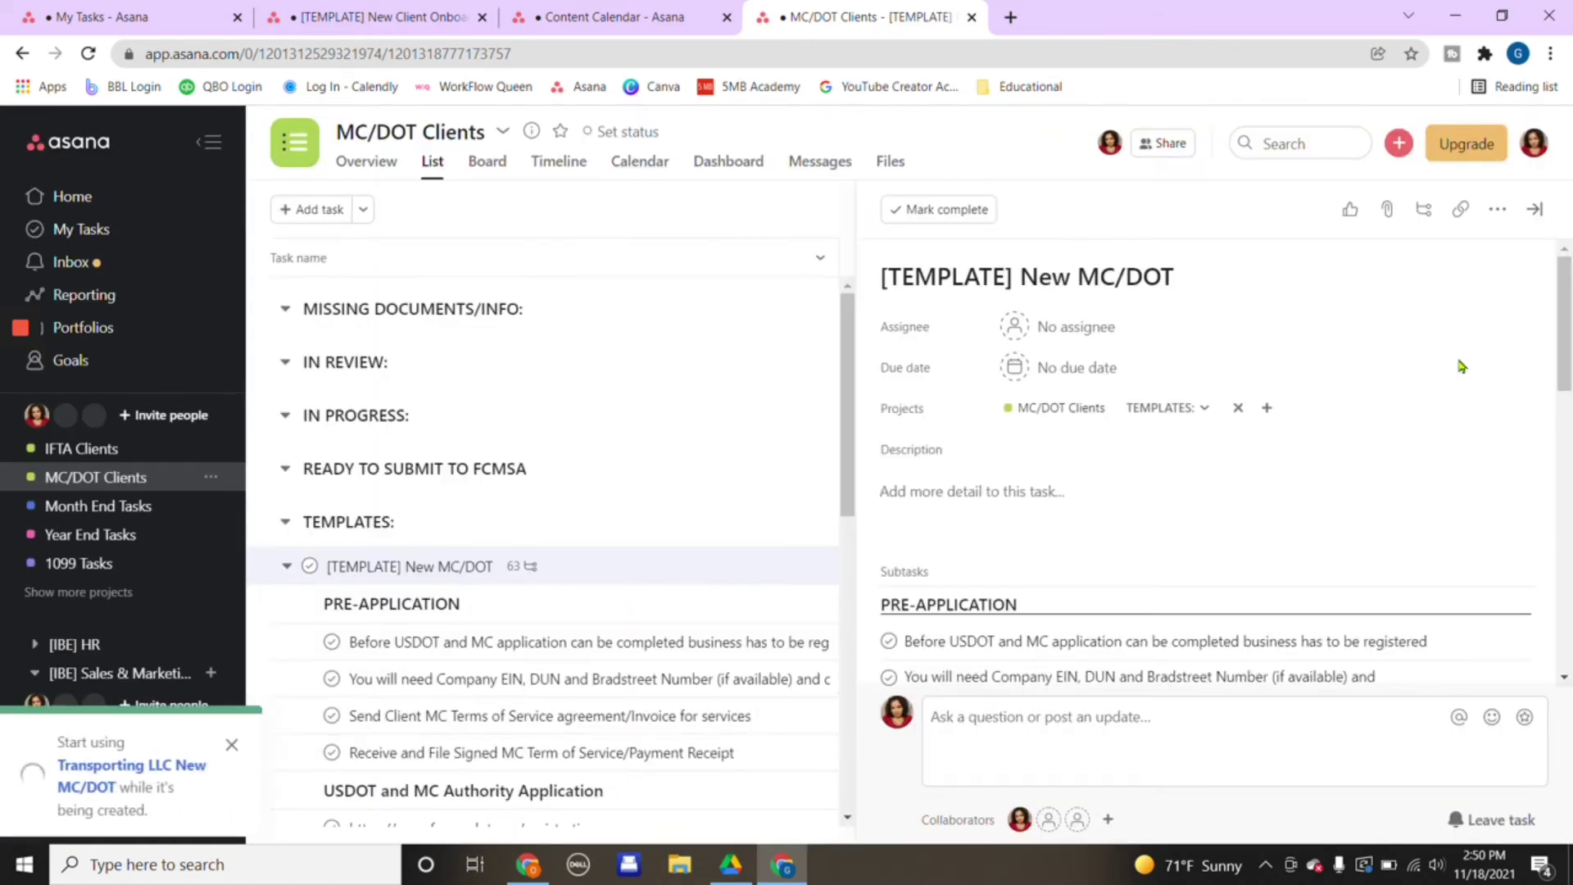
# - Drop Transporting LLC New MC/DOT under MISSING DOCUMENTS/INFO and check its 31 copied subtasks
pyautogui.click(1535, 209)
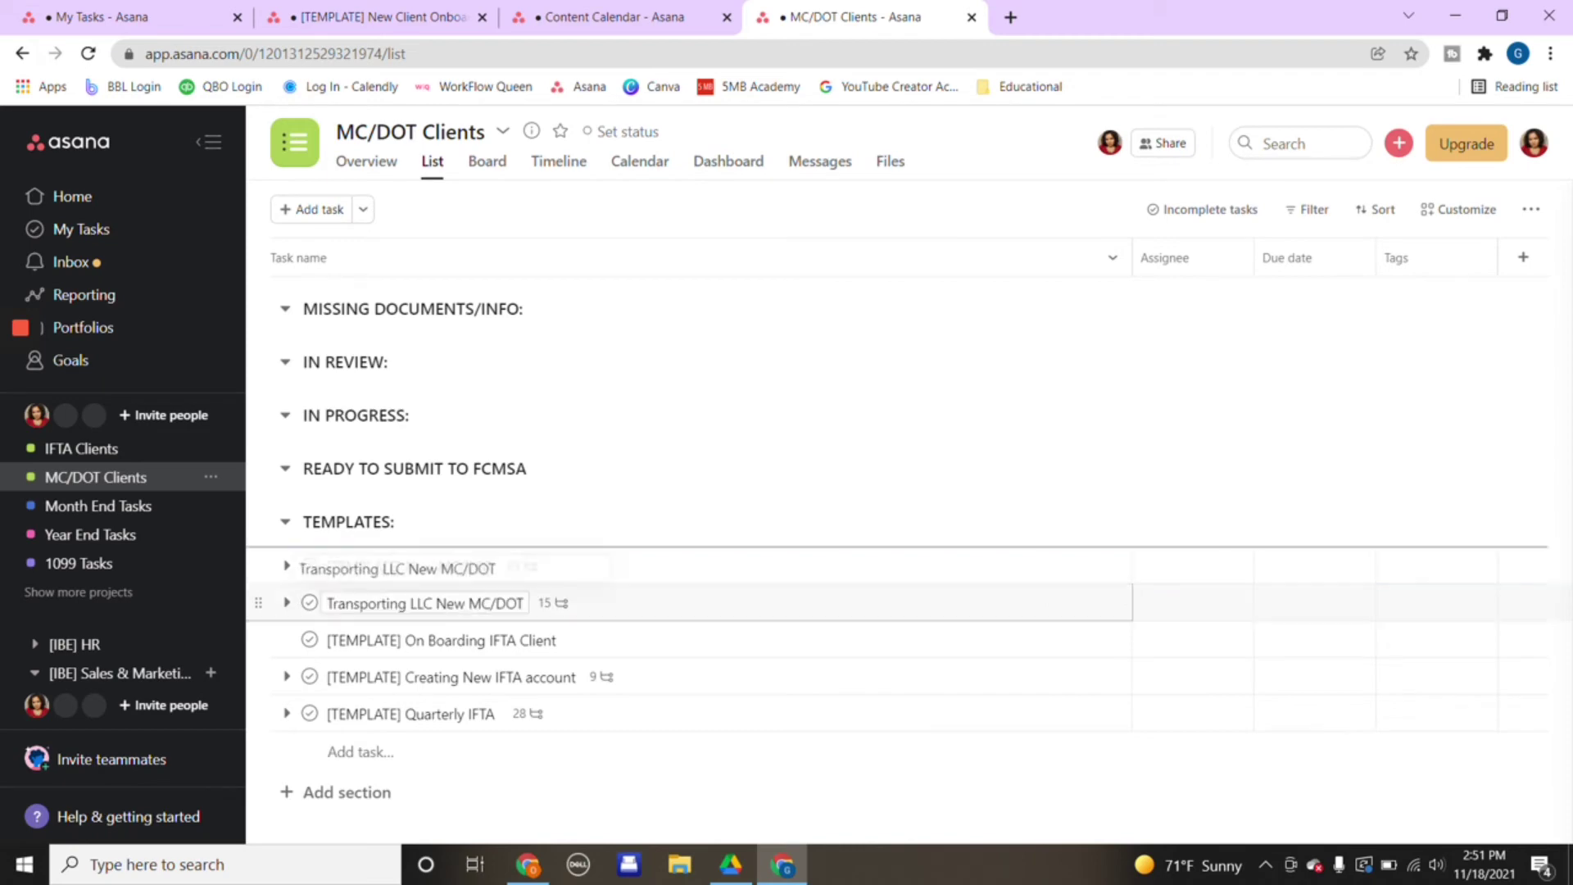
pyautogui.moveTo(524, 568); pyautogui.dragTo(508, 348)
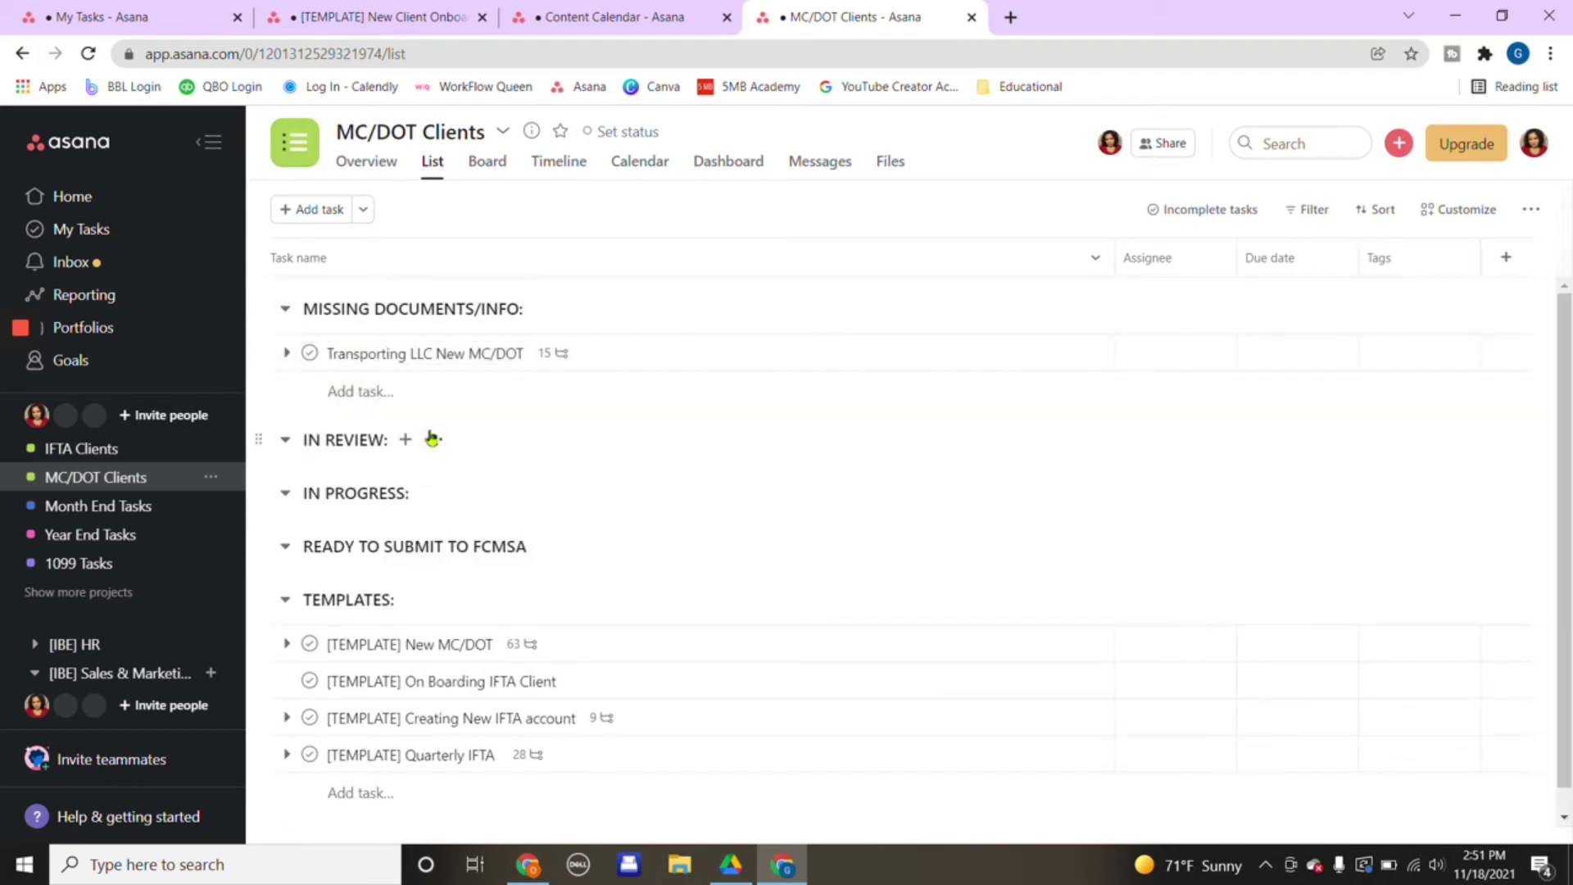
pyautogui.click(650, 357)
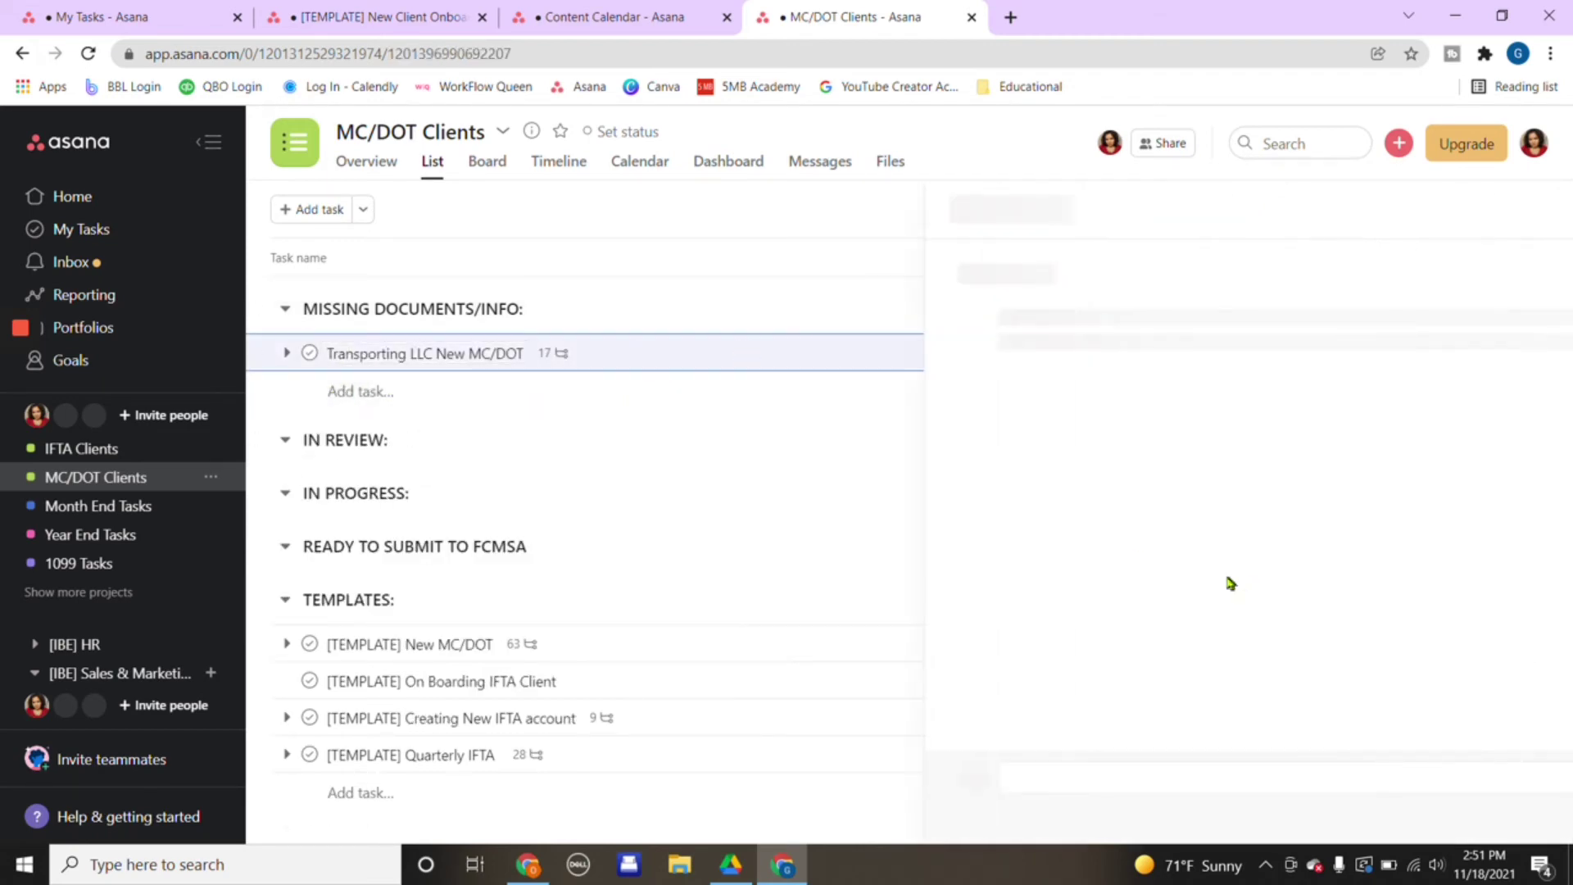
pyautogui.scroll(-3, 1127, 607)
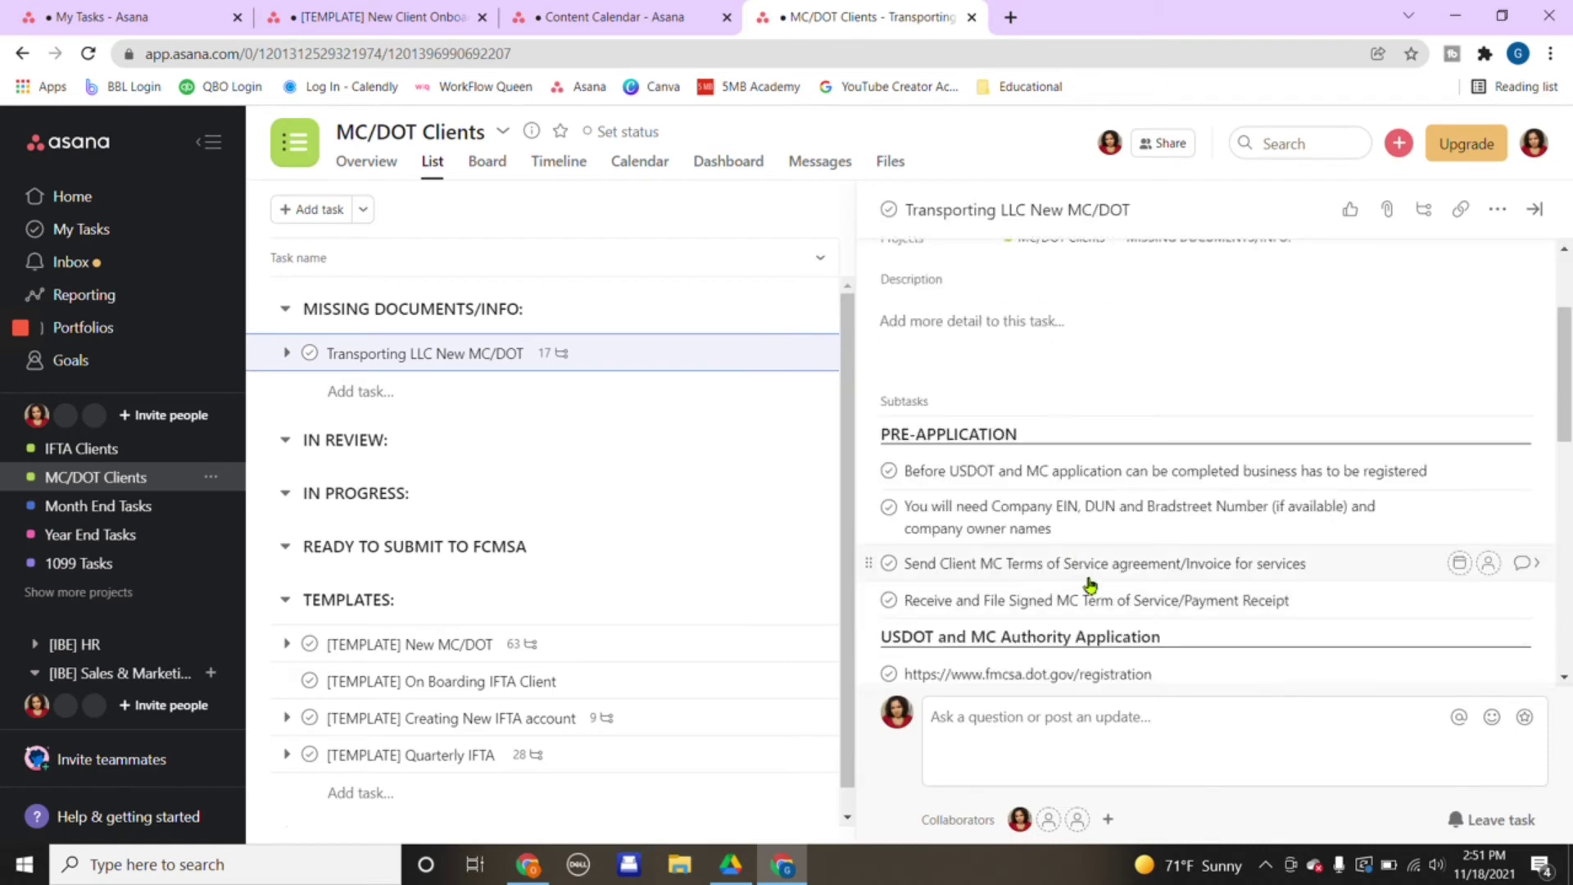
pyautogui.scroll(-2, 1090, 573)
pyautogui.scroll(-3, 1071, 525)
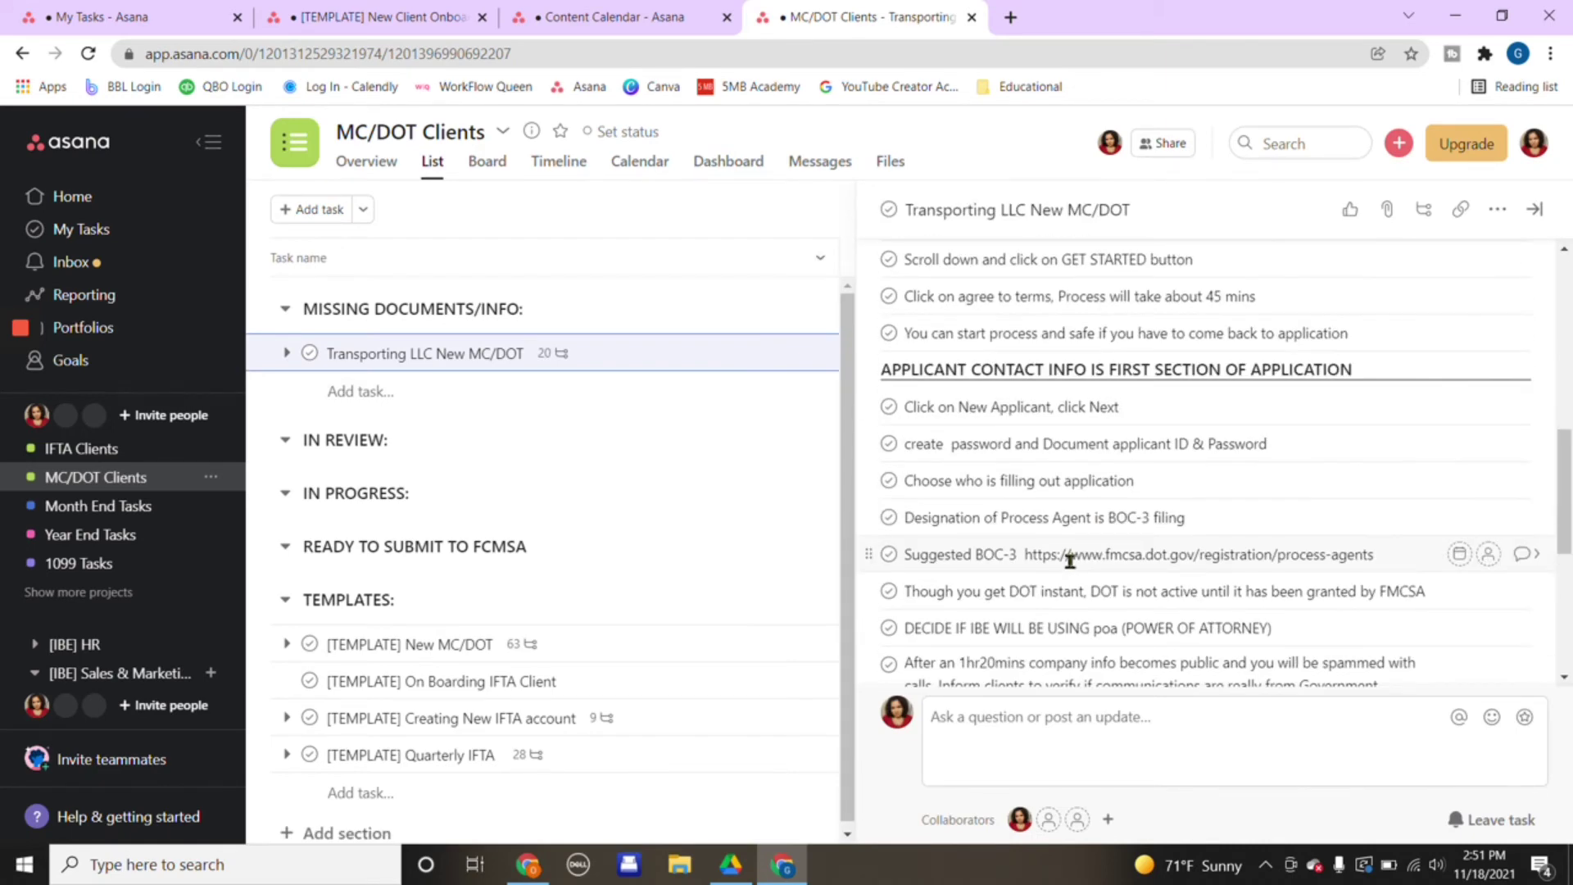
pyautogui.scroll(-2, 1070, 561)
pyautogui.click(1530, 214)
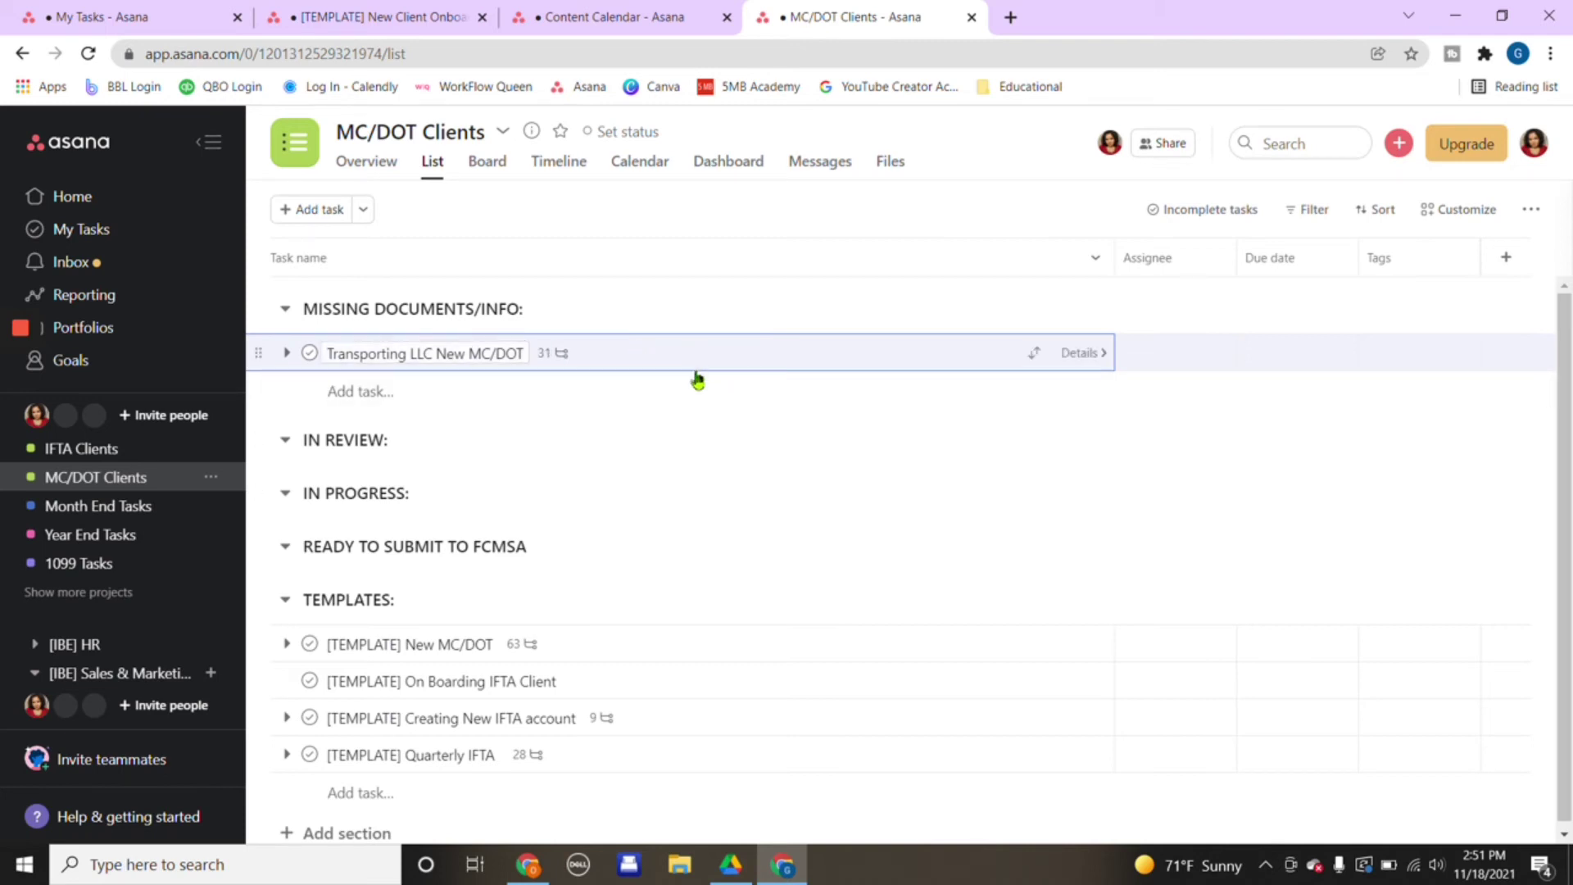
# - Move the task via IN REVIEW into READY TO SUBMIT TO FCMSA, then open IFTA Clients
pyautogui.moveTo(274, 361); pyautogui.dragTo(256, 513)
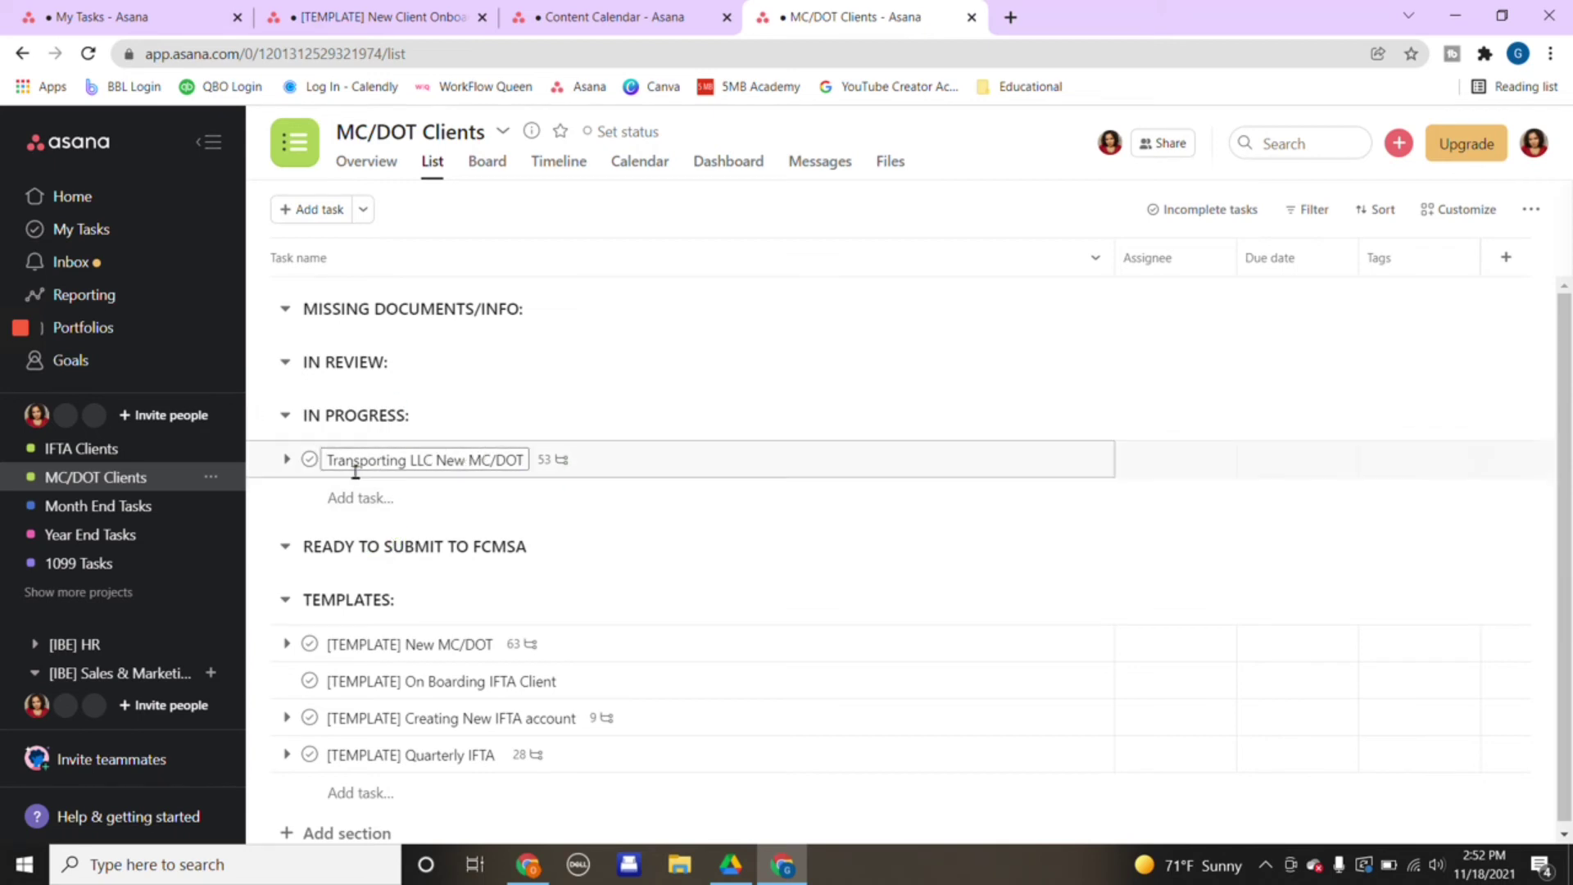
pyautogui.moveTo(361, 459); pyautogui.dragTo(363, 560)
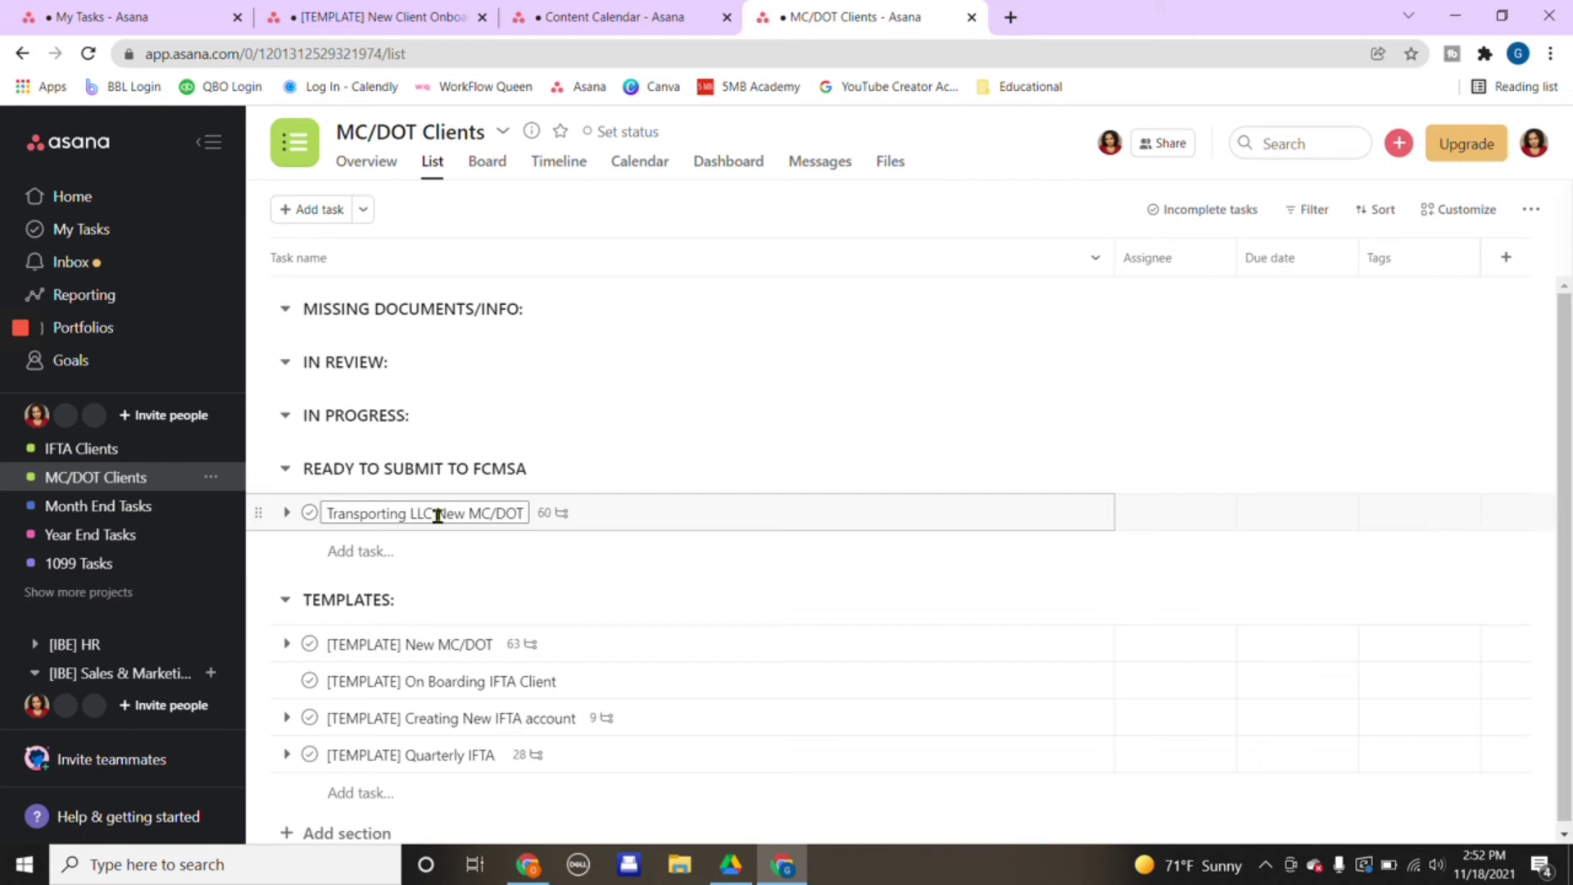
pyautogui.click(81, 448)
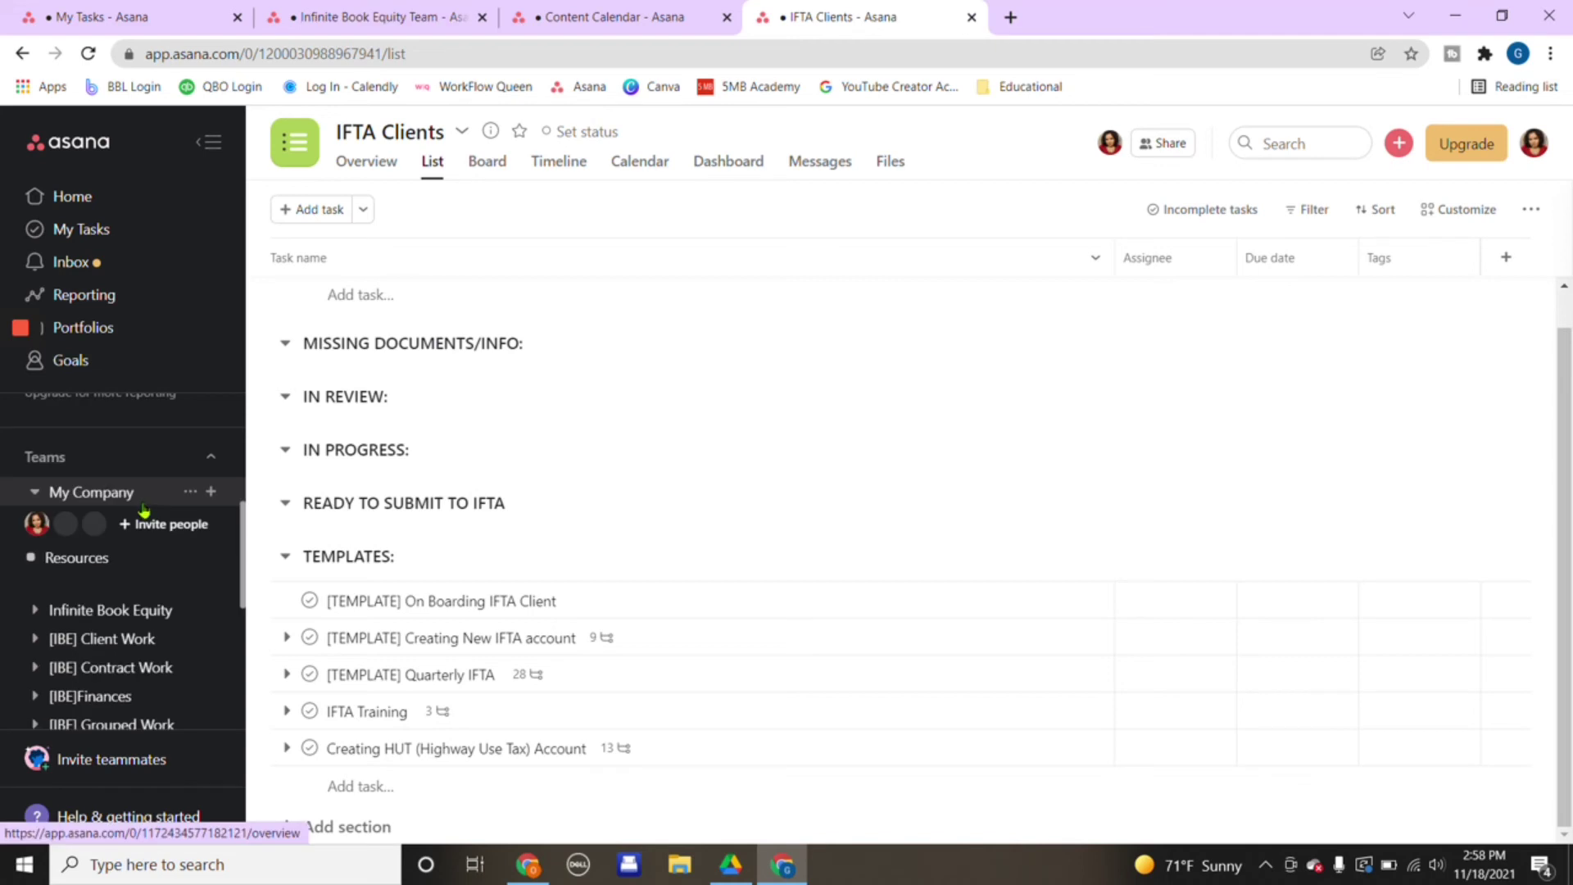
pyautogui.scroll(-3, 160, 475)
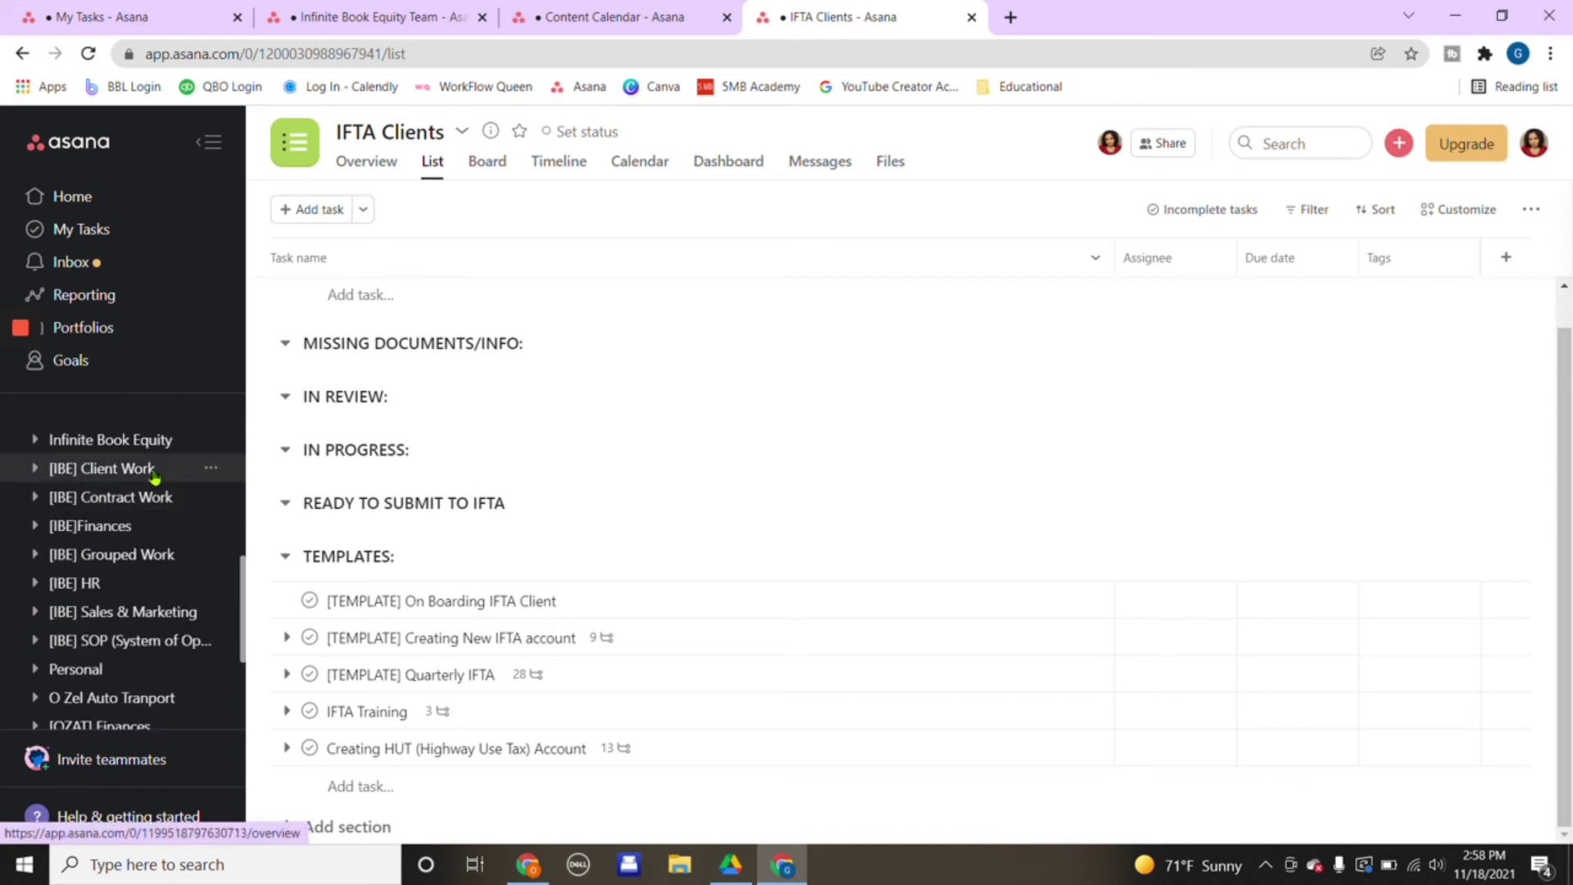